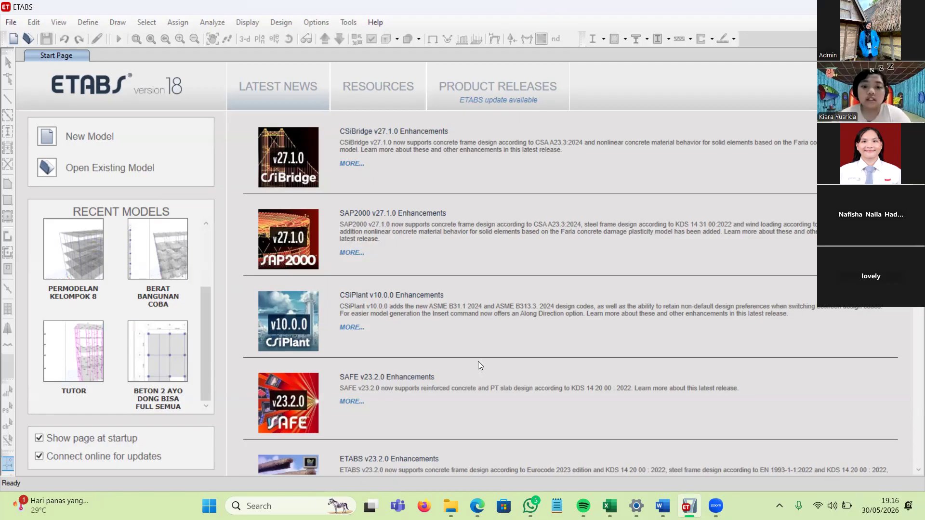
Step: Switch to the assignment PDF in Edge and review the beam problems on page 3
left_click(478, 506)
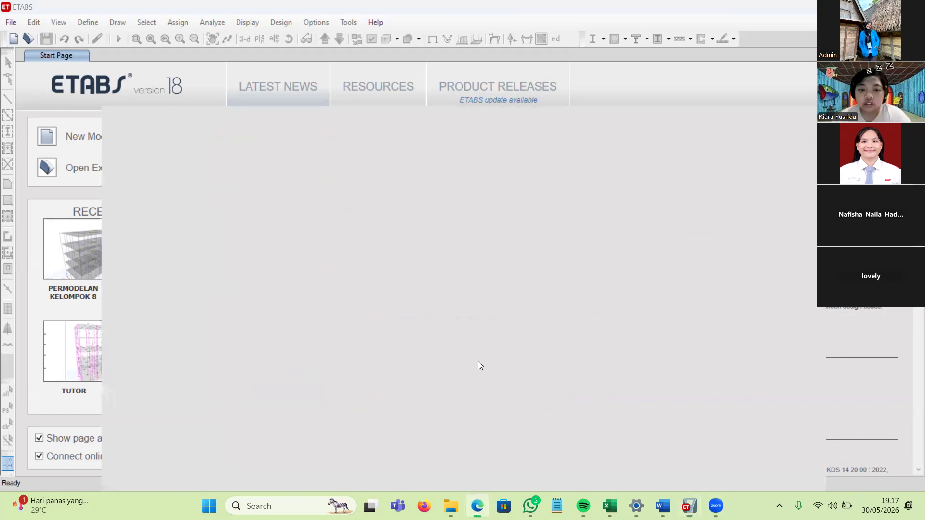
scroll(410, 273, "up", 20)
scroll(410, 272, "up", 15)
scroll(414, 186, "up", 15)
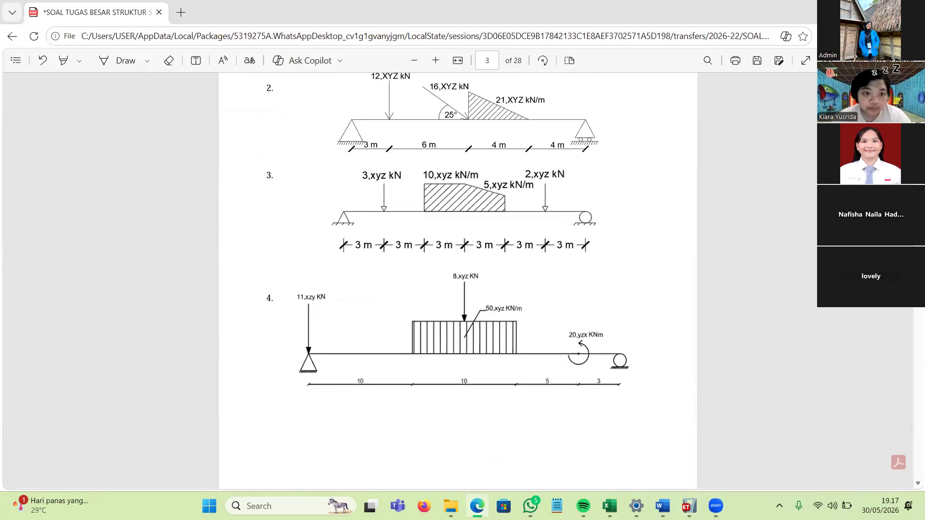
scroll(414, 193, "up", 3)
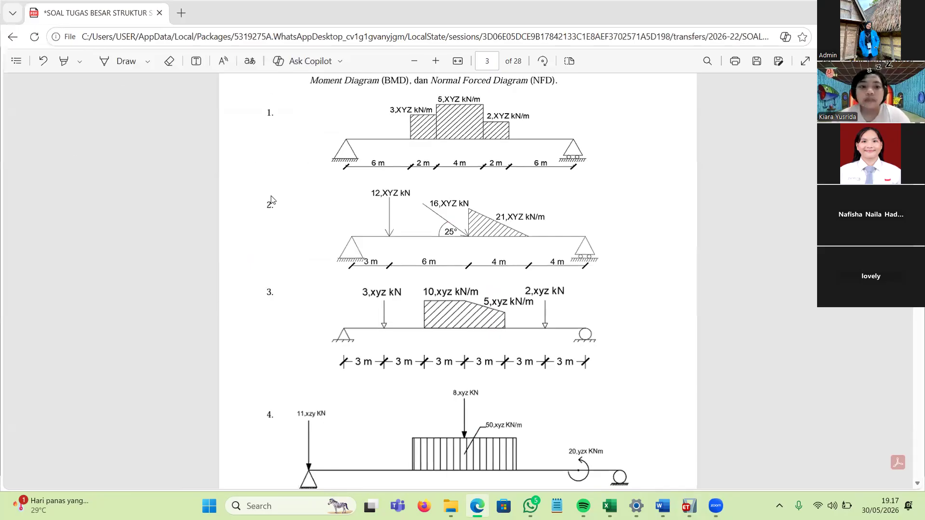
Step: Switch to ETABS and start a new model using built-in settings with Metric SI display units
key("alt+Tab")
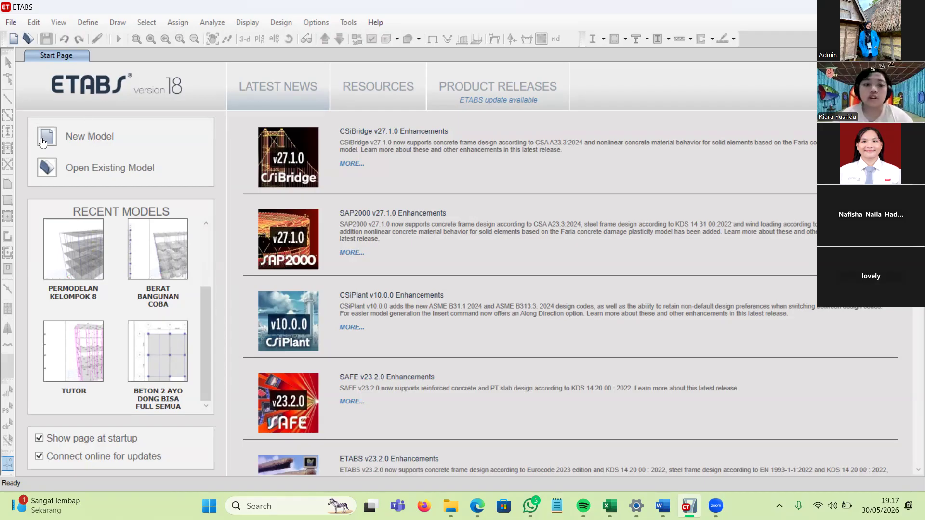
left_click(57, 137)
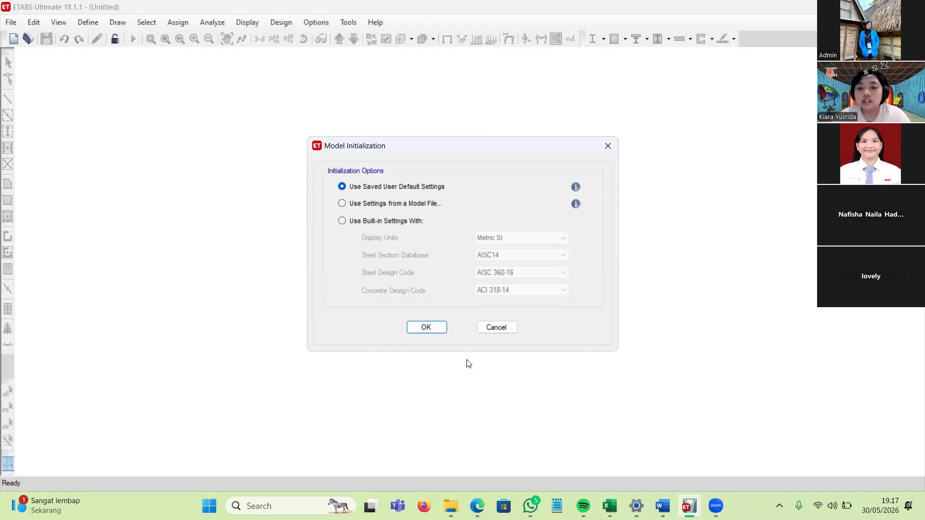
left_click(523, 239)
key("Up")
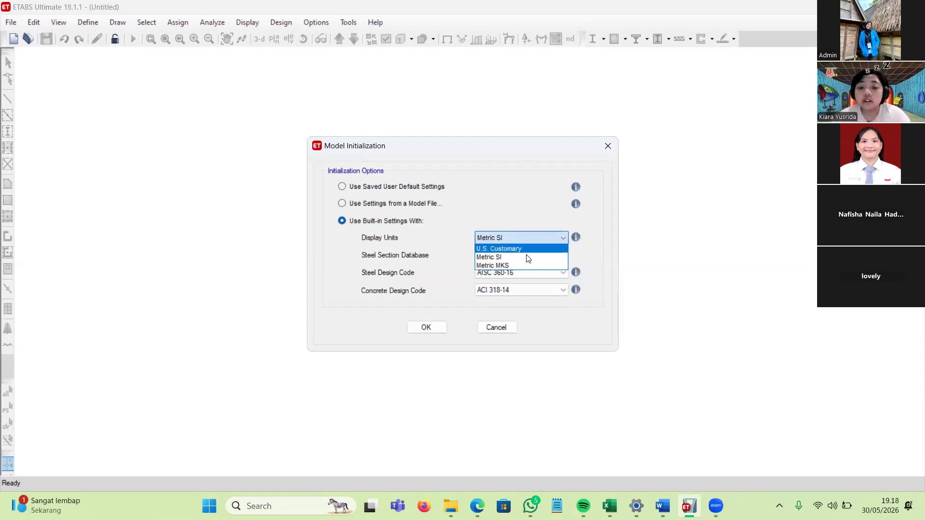
key("Down")
left_click(527, 250)
left_click(525, 240)
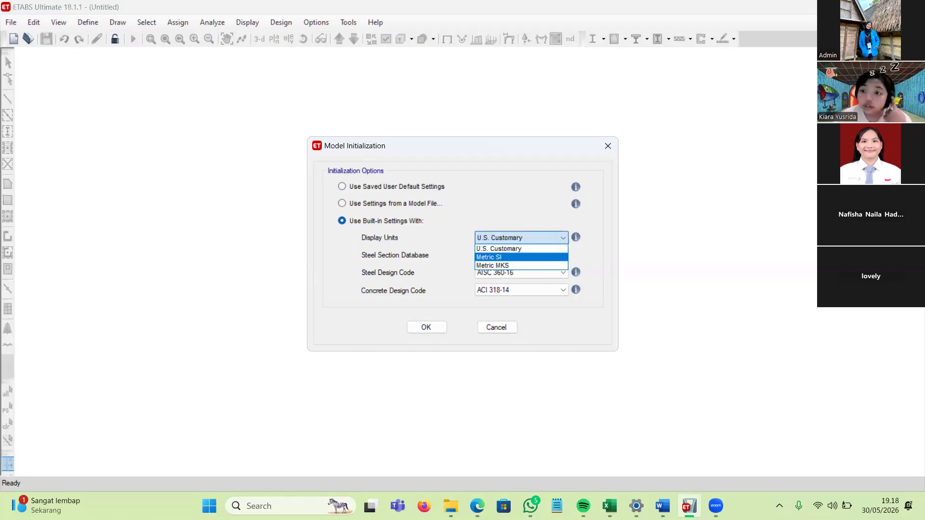
left_click(506, 258)
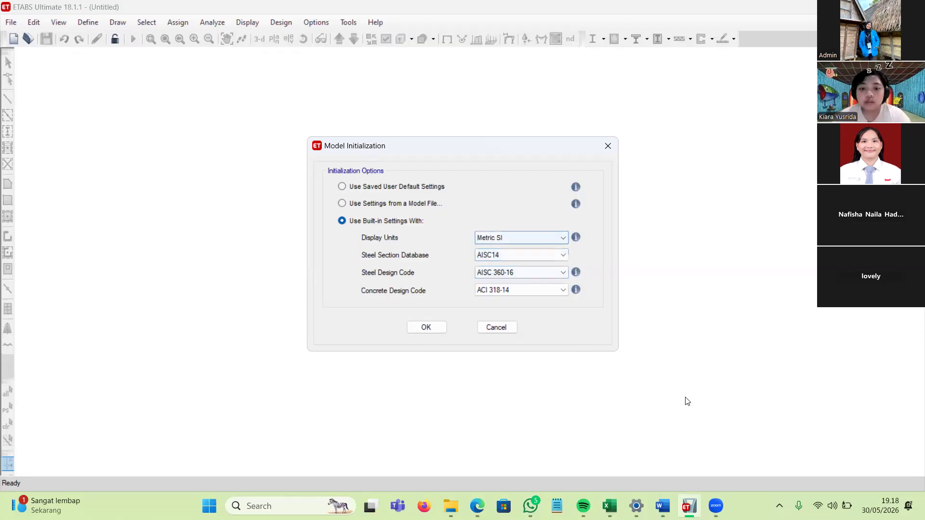
key("Return")
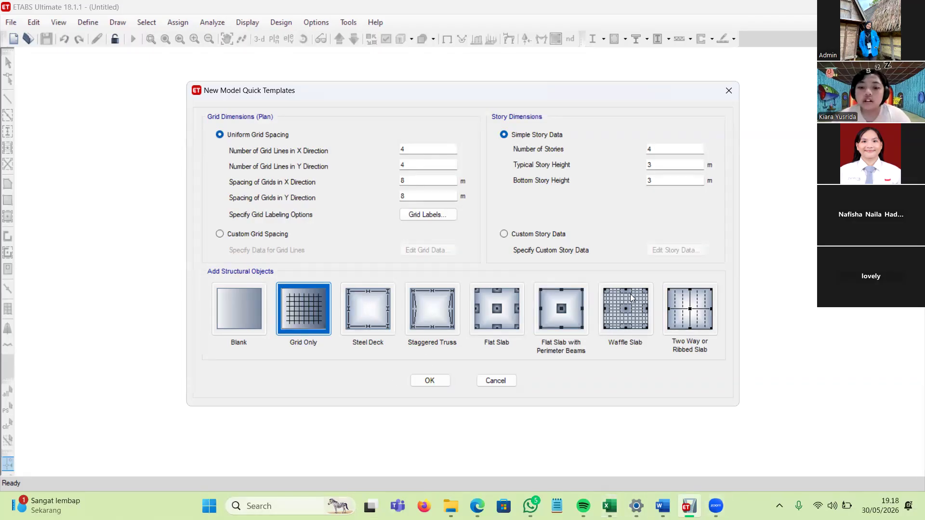
Step: Switch to the assignment PDF in Edge and examine the supports, loads and span lengths of the beam in problem 1
left_click(477, 506)
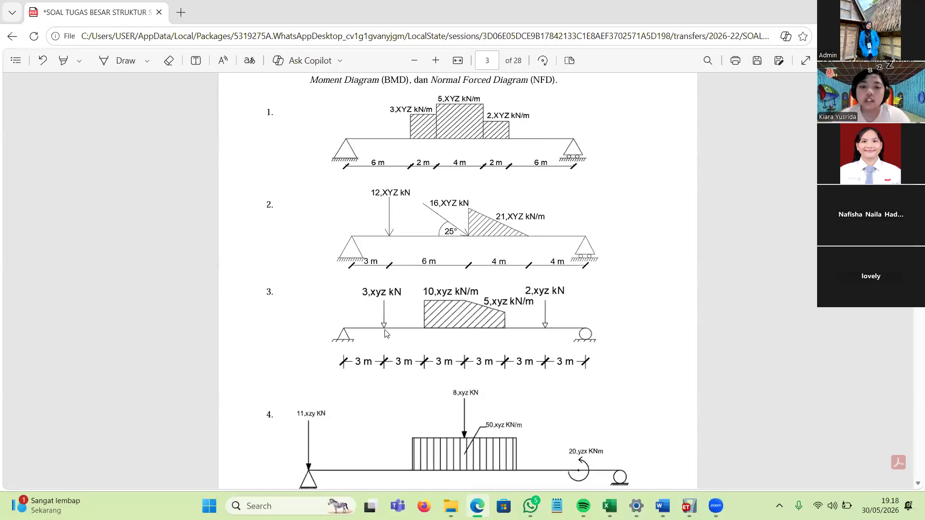
scroll(332, 313, "up", 2)
scroll(281, 148, "down", 2)
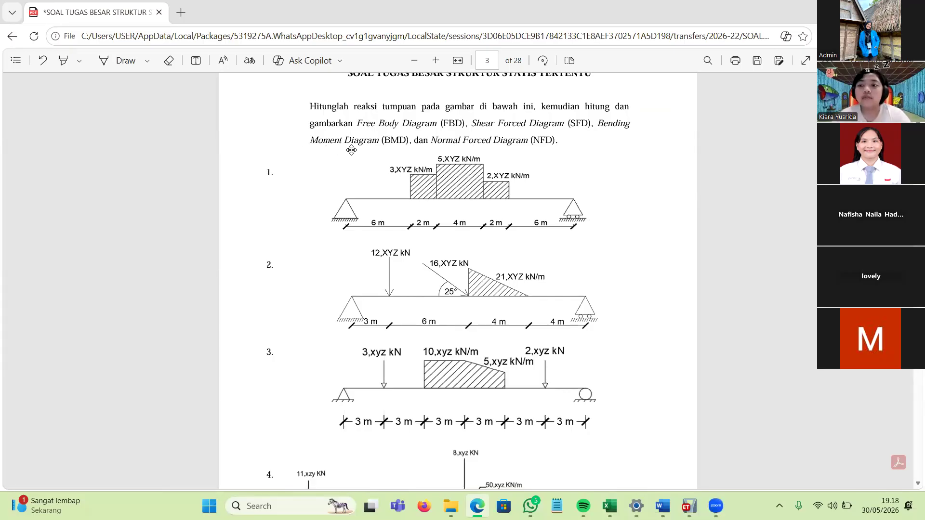
key("alt+Tab")
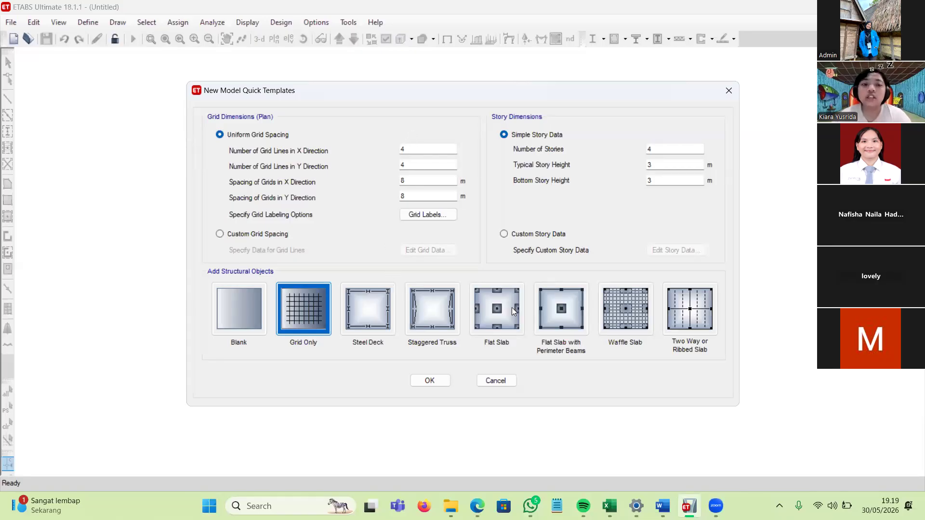
mouse_move(609, 506)
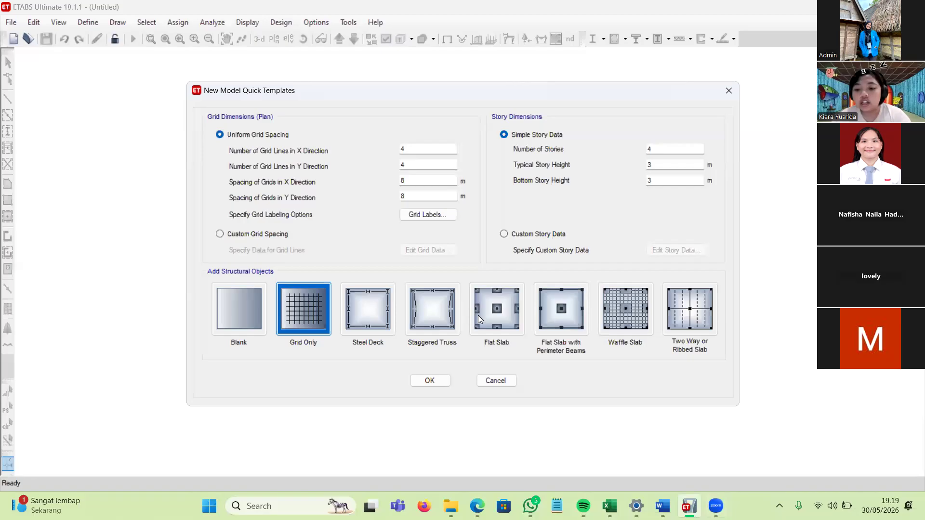
left_click(477, 506)
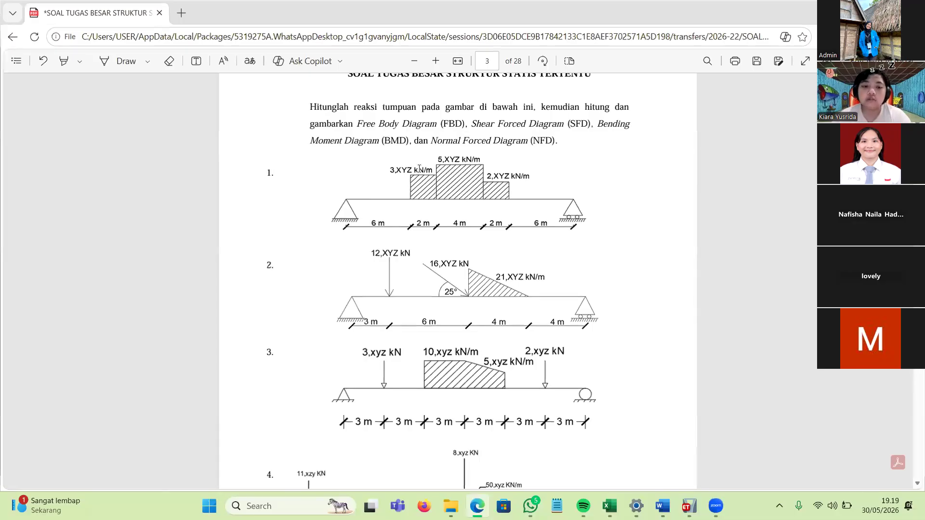
Step: In the ETABS template settings, set 5 grid lines in X, 1 grid line in Y and a Y grid spacing of 1 m
key("alt+Tab")
type("5")
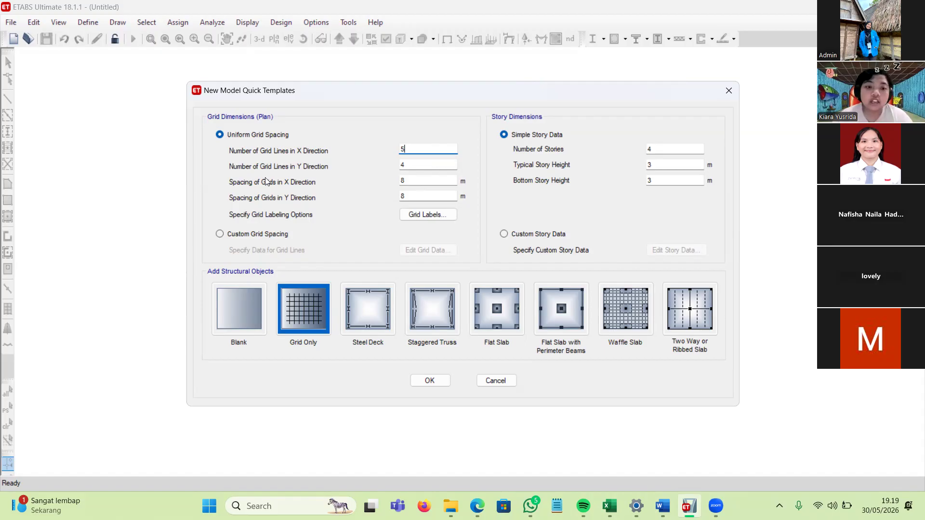
key("Tab")
type("1")
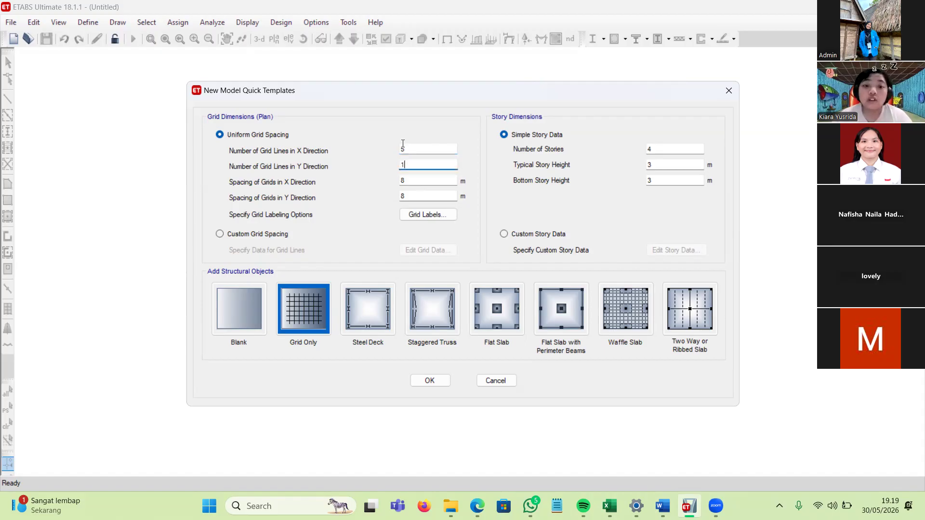
key("Tab")
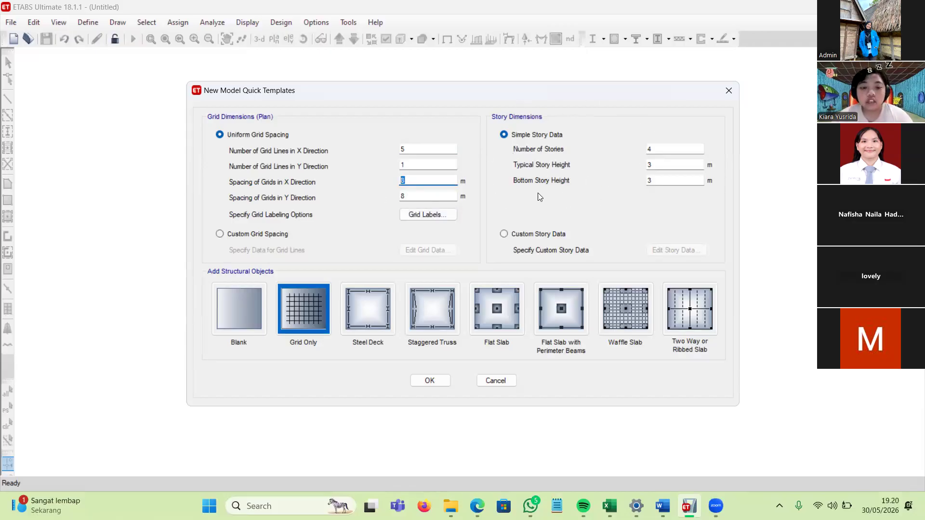
key("Tab")
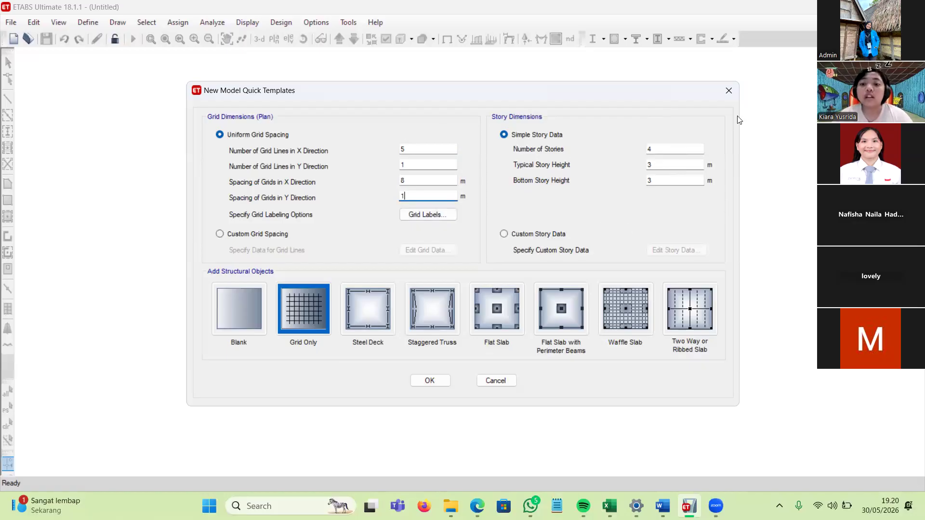
Step: Set the number of stories to 1, check the beam figures in the PDF, and create the Grid Only model
key("Tab")
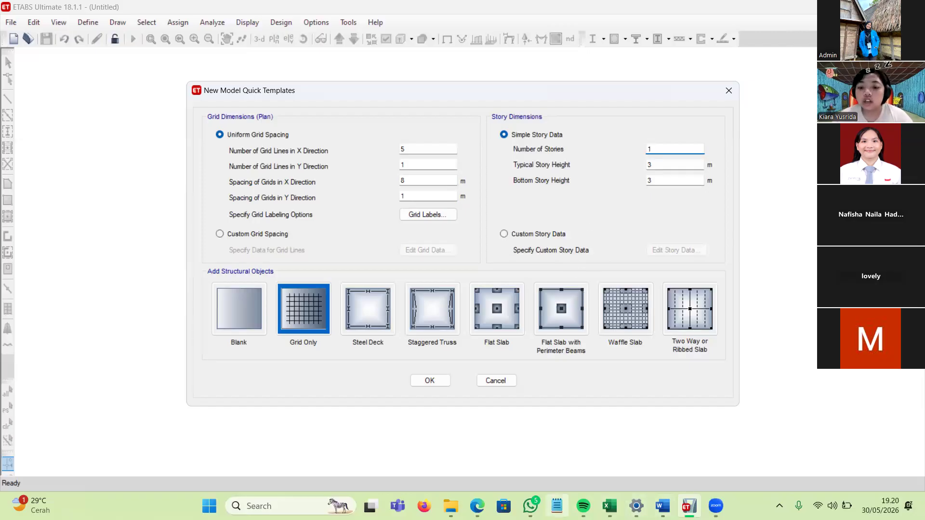
key("alt+Tab")
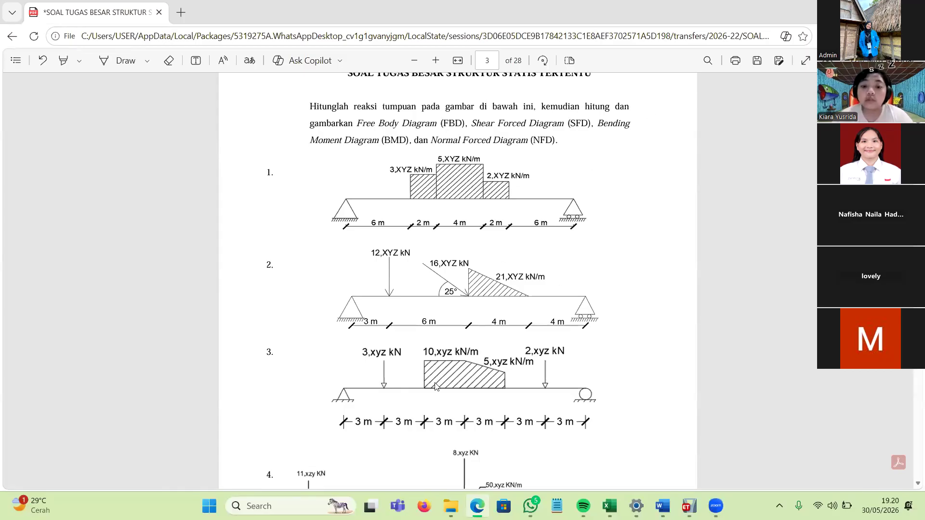
key("alt+Tab")
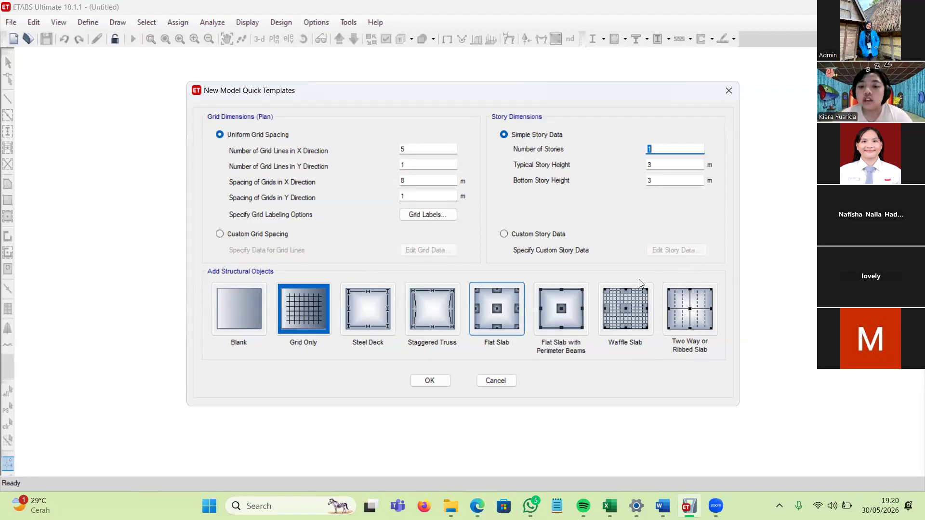
left_click(432, 380)
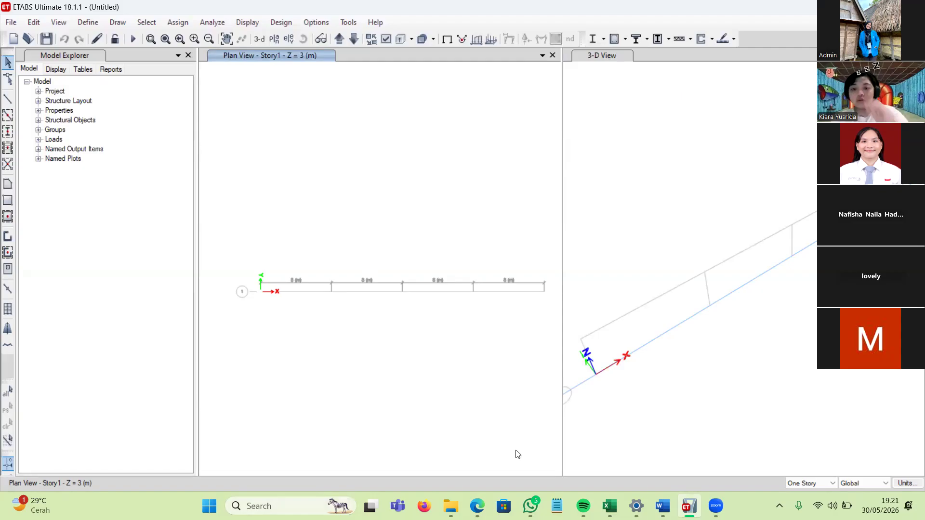
Step: Enlarge the 3-D view and examine the grid's X, Y and Z orientation from several angles
left_click_drag(563, 379, 367, 379)
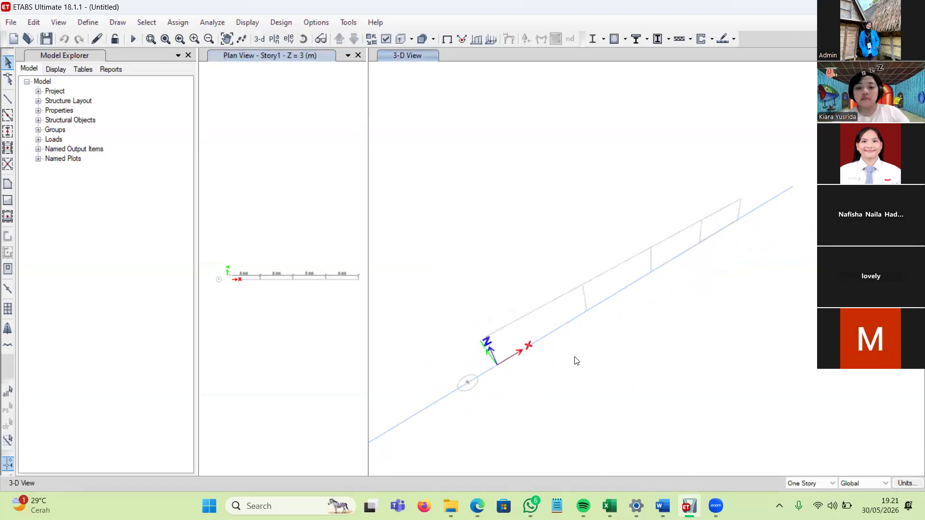
middle_click_drag(543, 360, 616, 289, "shift")
middle_click_drag(457, 282, 409, 309, "shift")
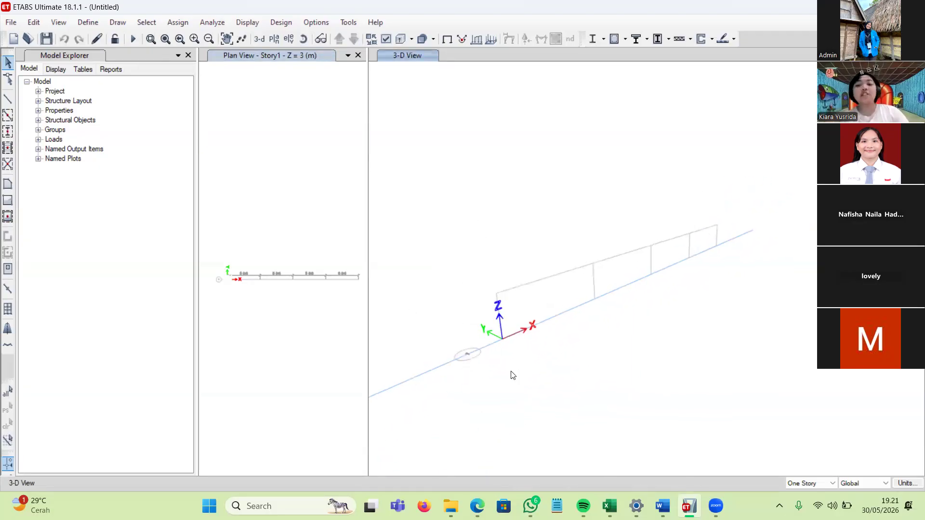
middle_click_drag(566, 400, 612, 348, "shift")
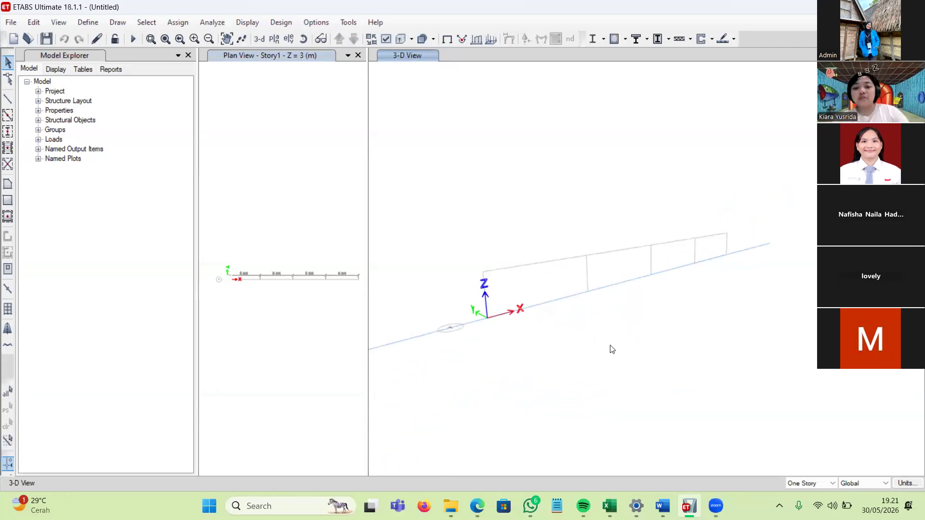
middle_click_drag(630, 254, 628, 233, "shift")
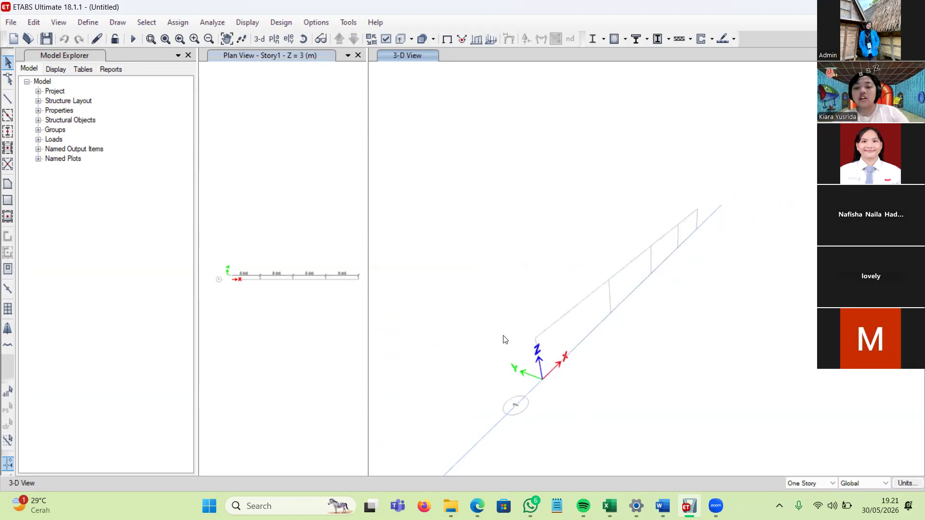
middle_click_drag(502, 337, 560, 215)
middle_click_drag(602, 331, 636, 295, "shift")
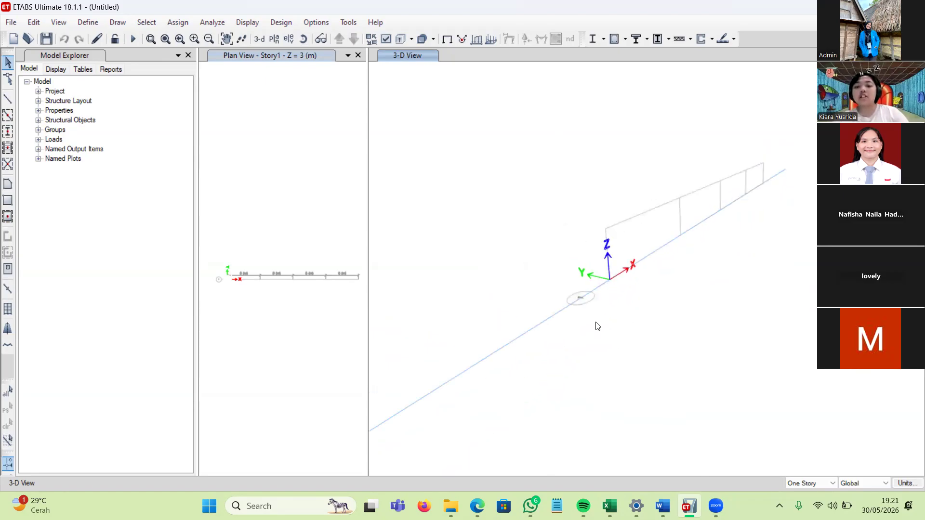
mouse_move(635, 351)
middle_mouse_down("shift")
mouse_move(628, 304)
mouse_move(631, 334)
middle_mouse_up("shift")
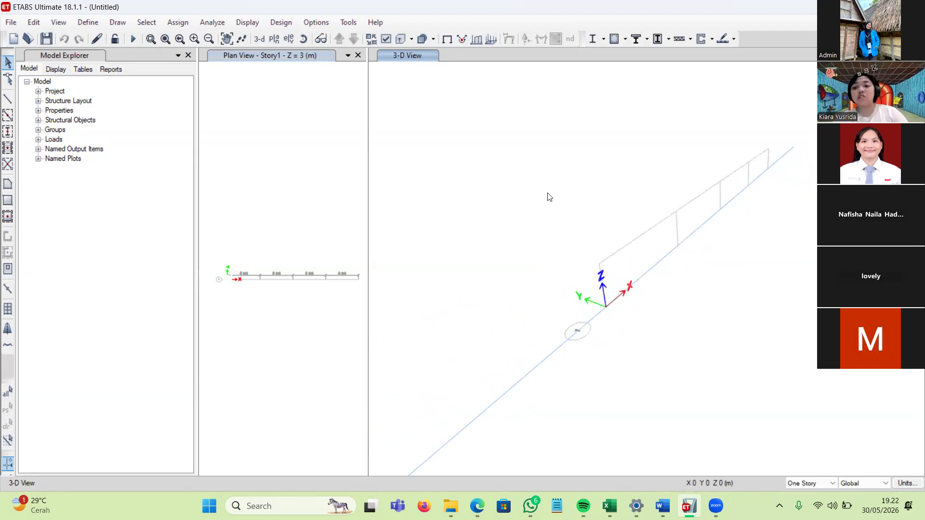
middle_click_drag(611, 308, 618, 331, "shift")
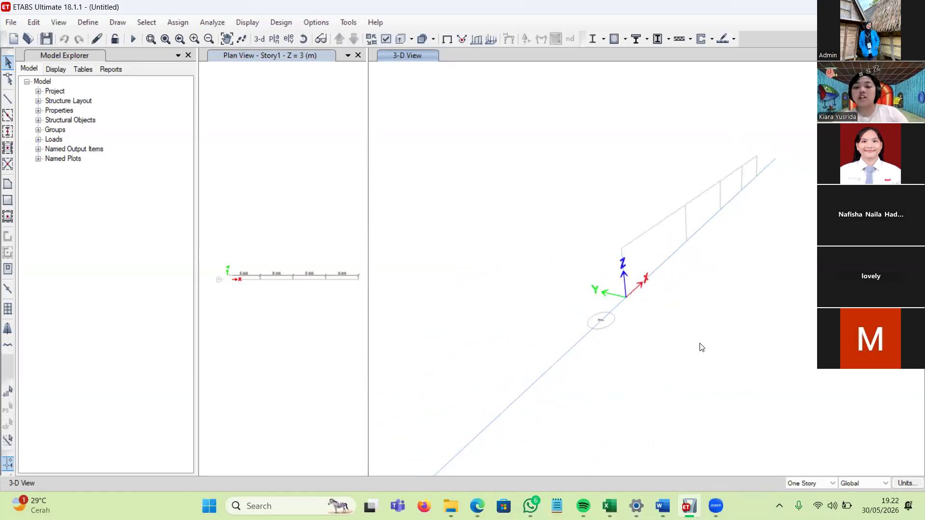
middle_click_drag(711, 348, 699, 346, "shift")
scroll(689, 355, "down", 3)
scroll(690, 355, "up", 3)
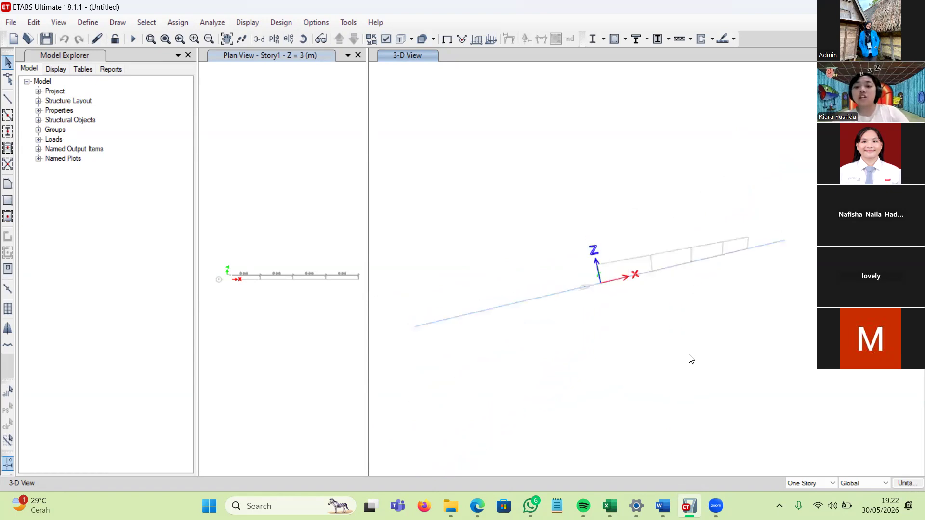
mouse_move(663, 366)
middle_mouse_down("shift")
mouse_move(652, 386)
mouse_move(665, 429)
mouse_move(674, 373)
mouse_move(665, 351)
middle_mouse_up("shift")
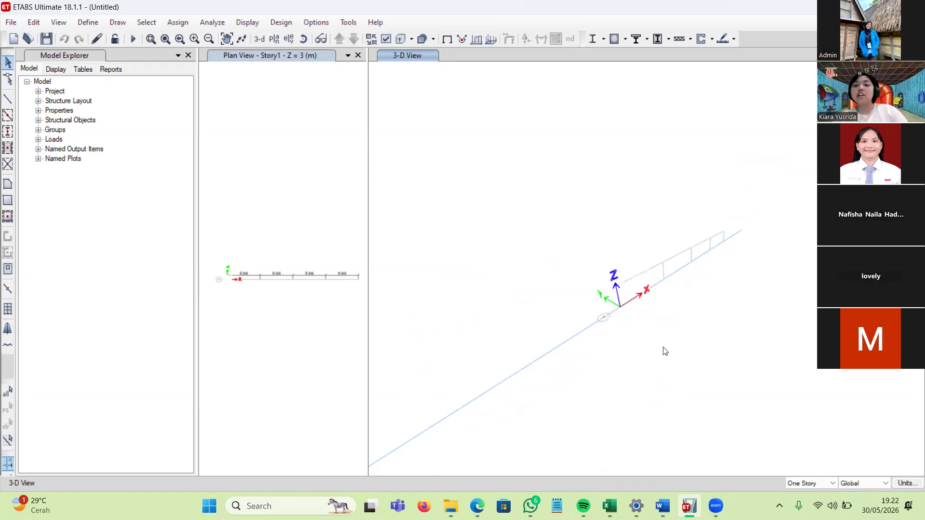
middle_click_drag(746, 437, 642, 314, "shift")
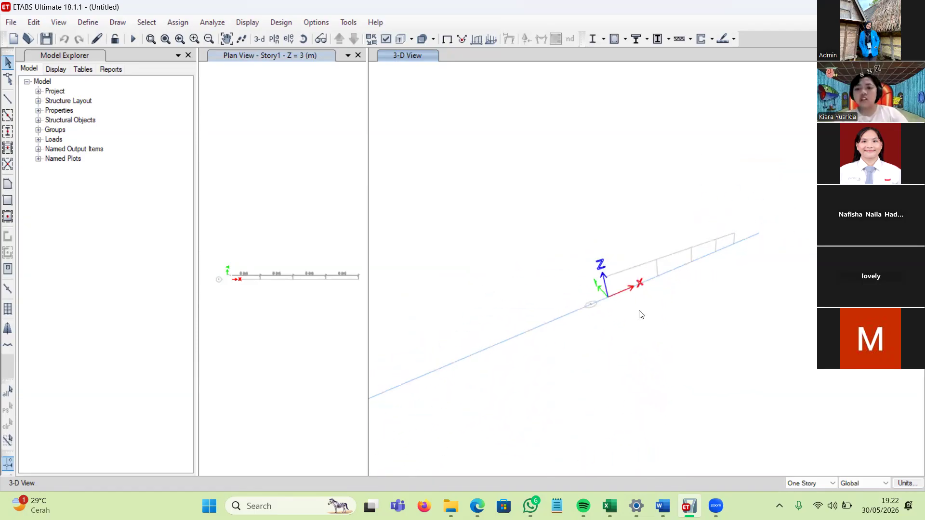
middle_click_drag(594, 341, 632, 256, "shift")
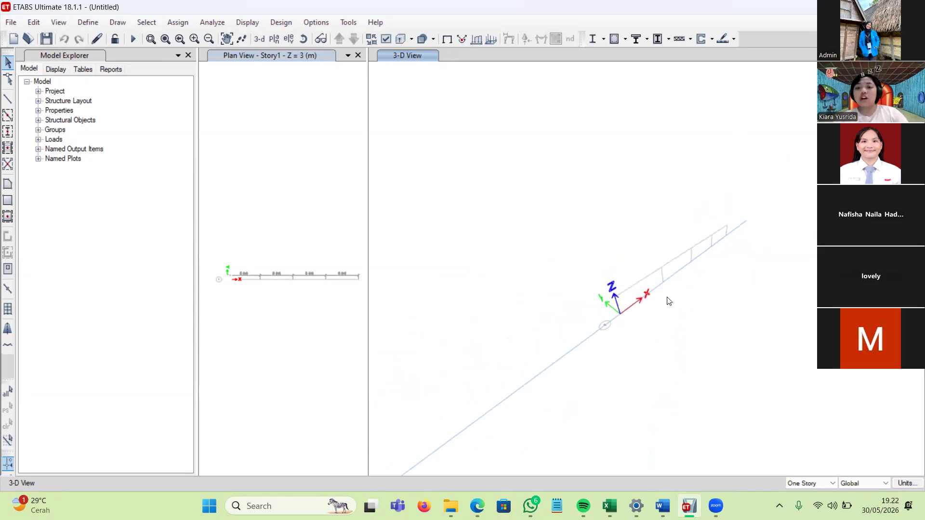
middle_click_drag(568, 217, 609, 241, "shift")
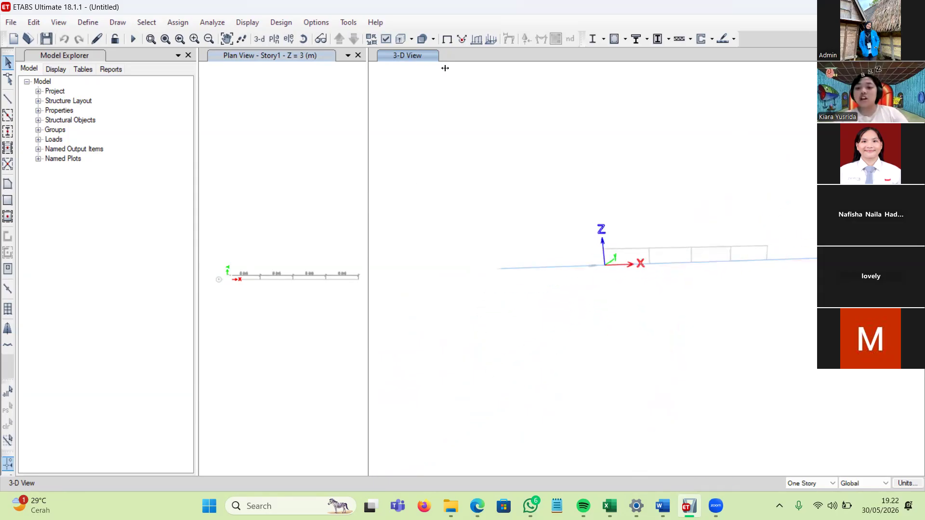
middle_click_drag(445, 68, 446, 68, "shift")
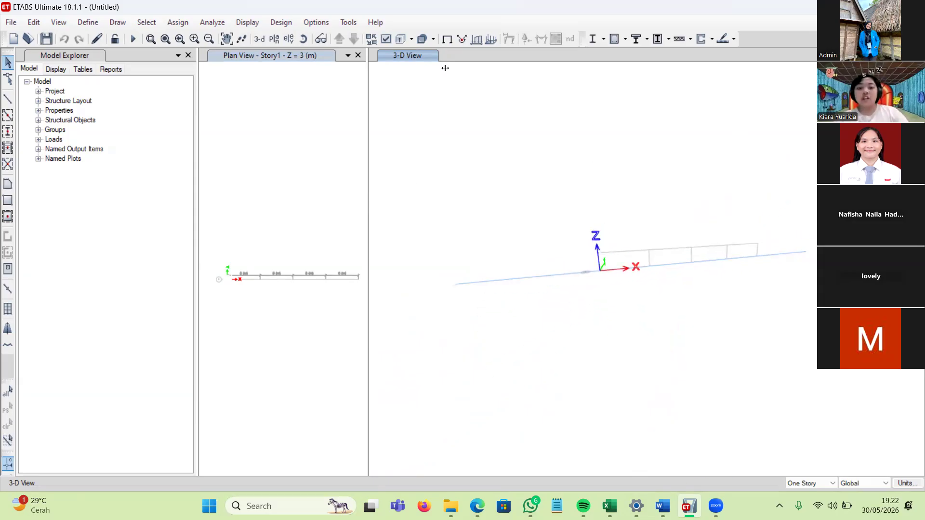
Step: Widen the plan view window and switch it to the elevation view along grid line 1, keeping the second view in 3-D
left_click_drag(368, 68, 610, 68)
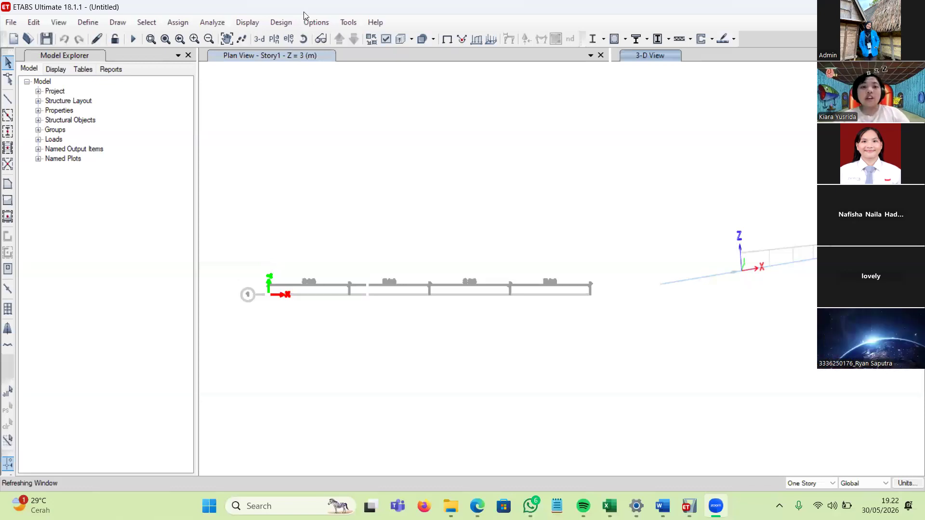
left_click(288, 39)
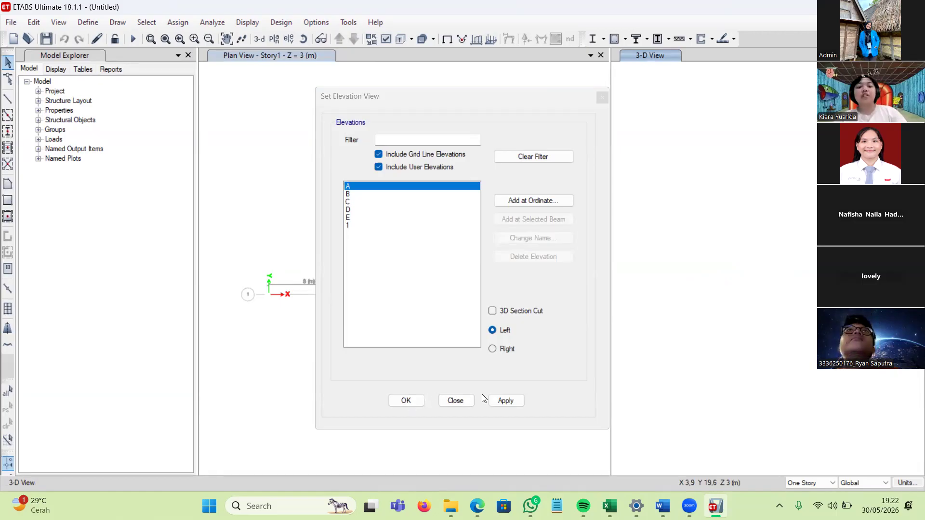
left_click(506, 401)
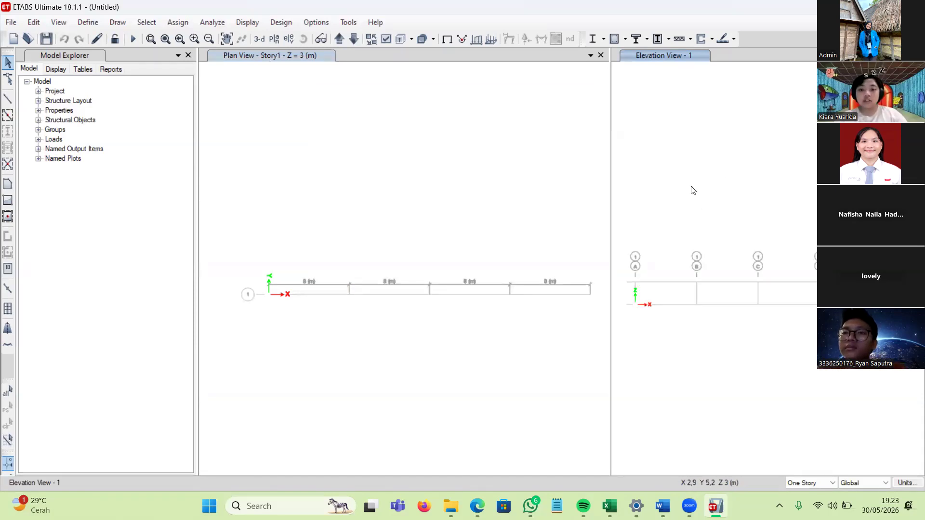
left_click(469, 245)
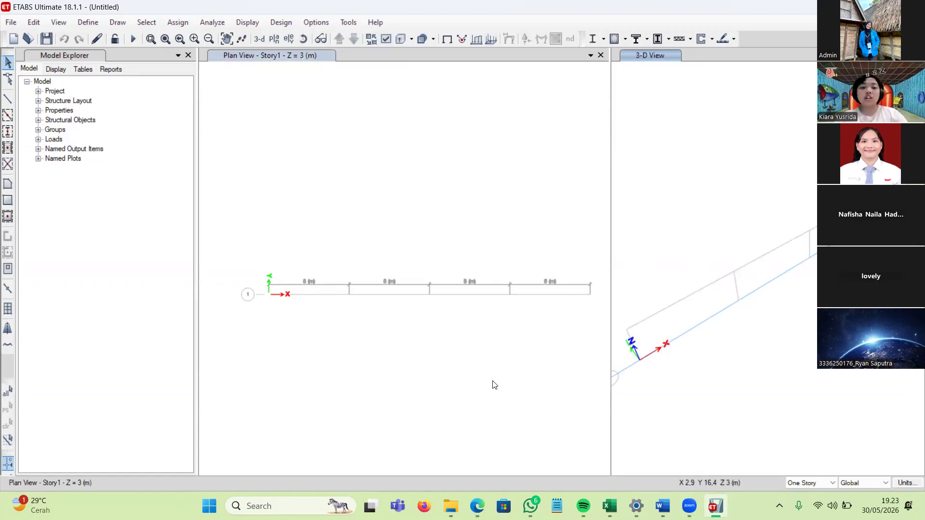
left_click(397, 401)
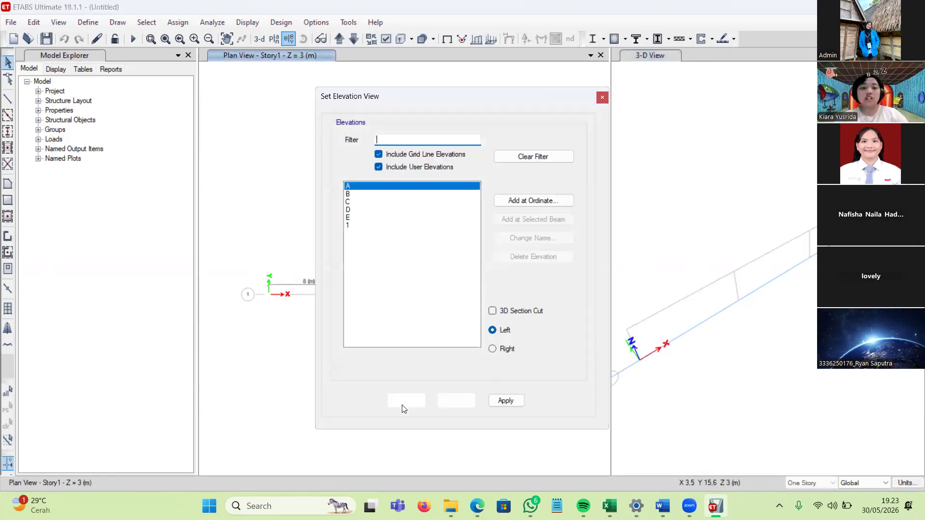
left_click(417, 268)
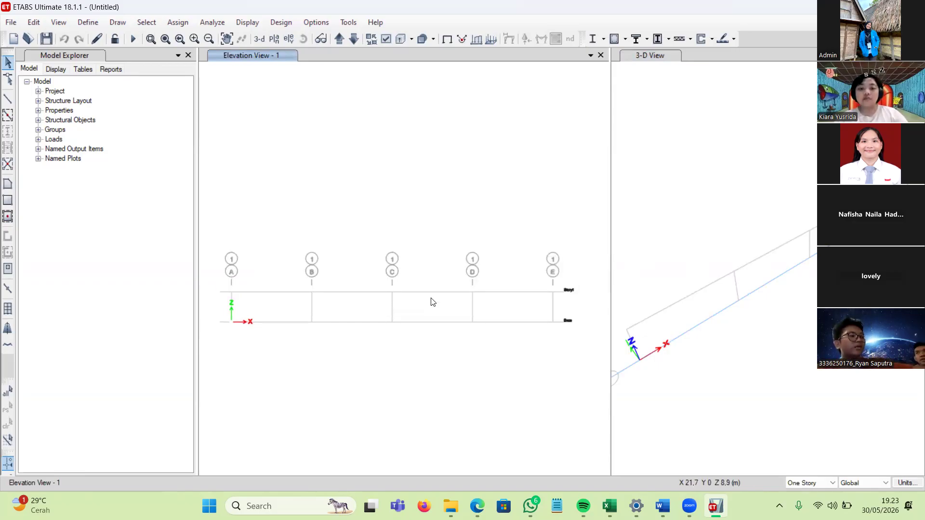
scroll(436, 309, "down", 2)
scroll(490, 295, "up", 4)
scroll(489, 295, "down", 4)
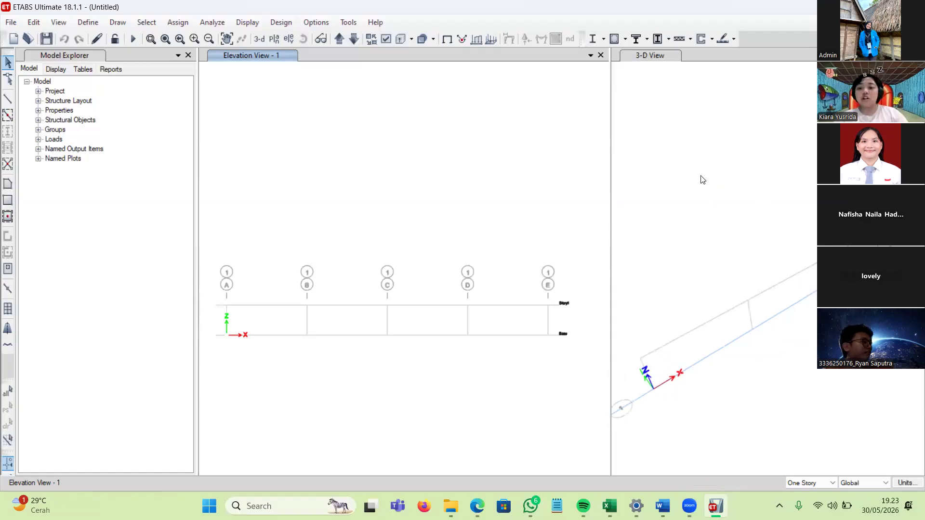
middle_click_drag(702, 180, 771, 168, "shift")
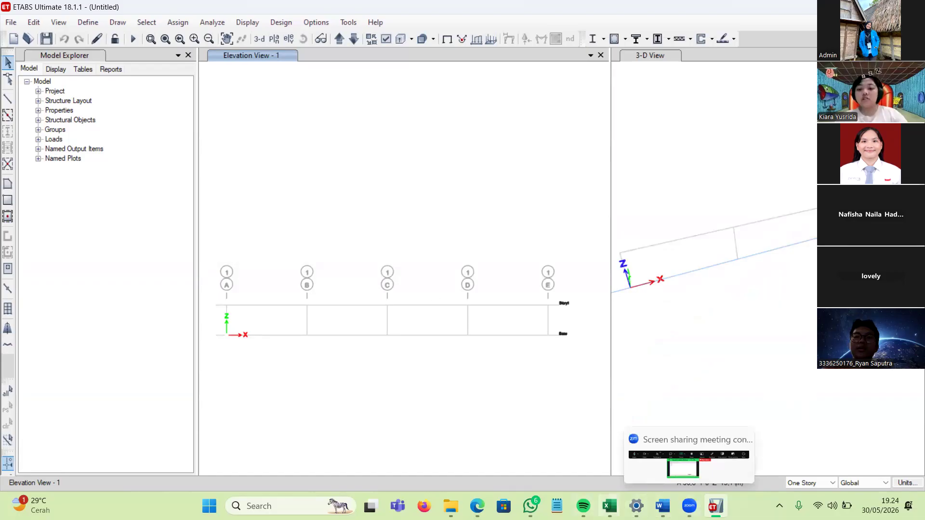
Step: Recheck the beam figures in the PDF, open grid system G1 for modification and display its grid data as spacing
key("alt+Tab")
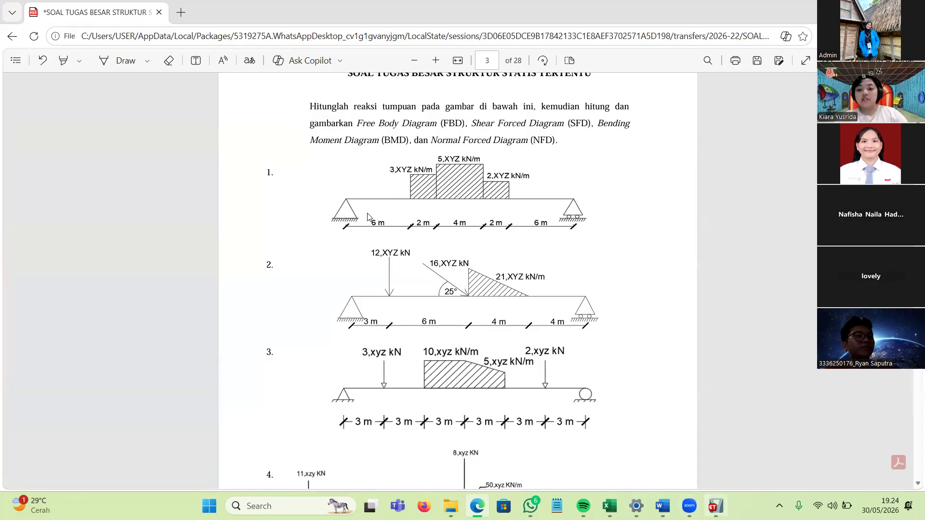
key("alt+Tab")
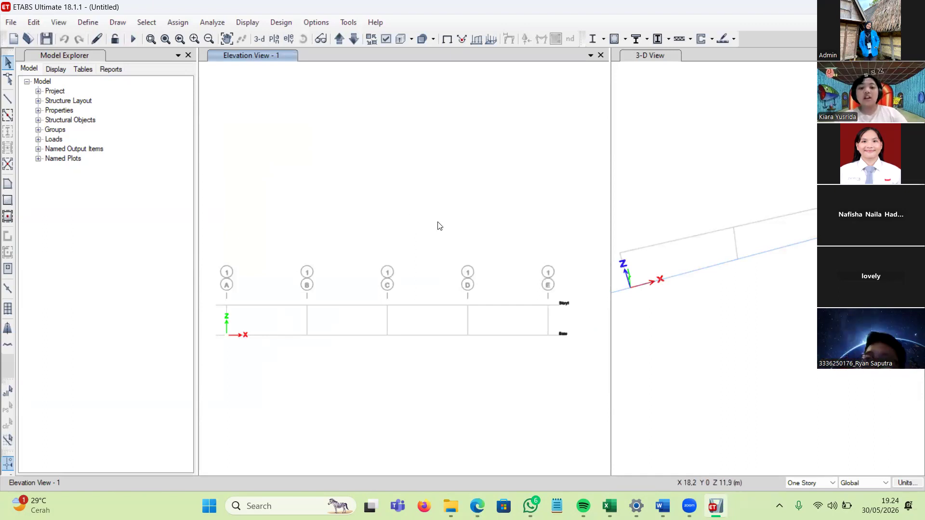
right_click(410, 217)
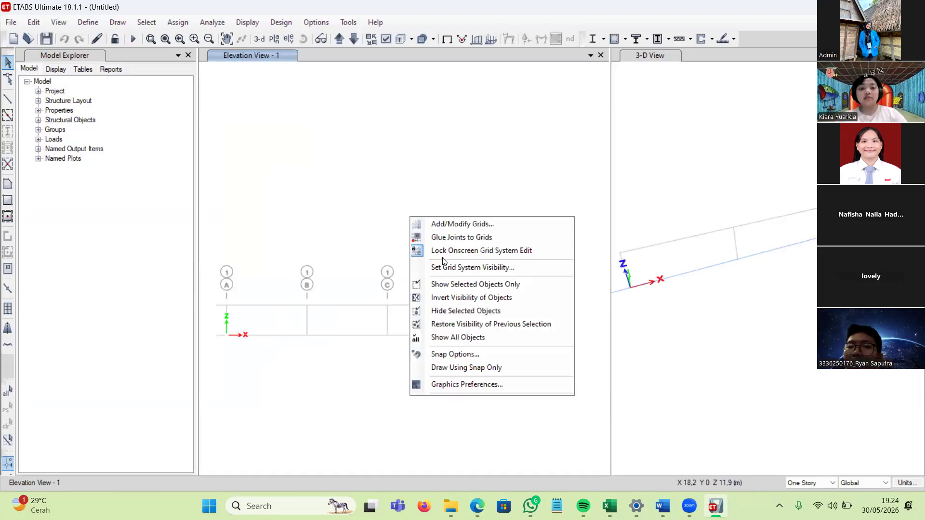
left_click(516, 270)
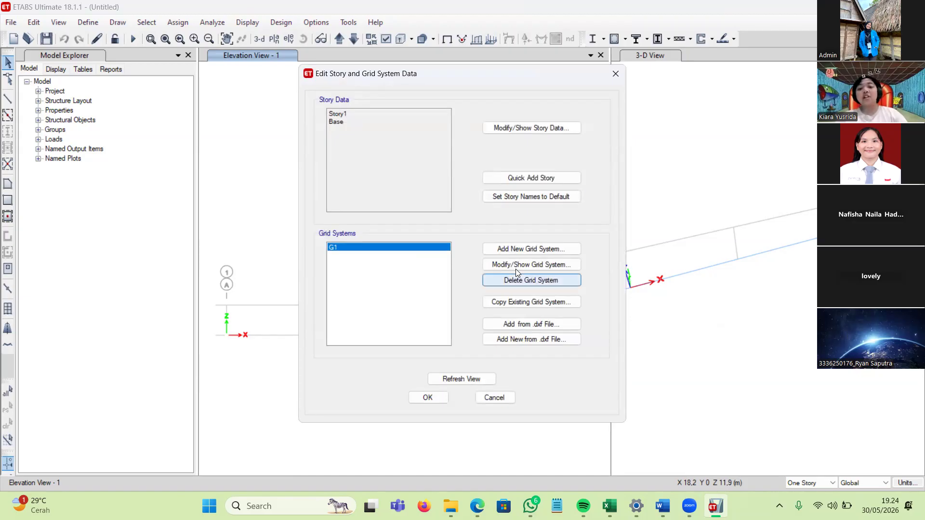
left_click(516, 269)
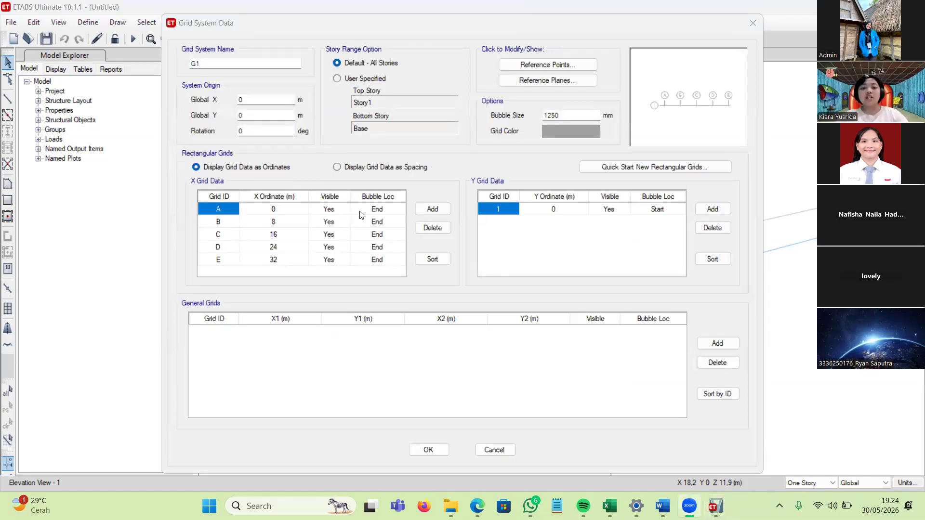
left_click(338, 167)
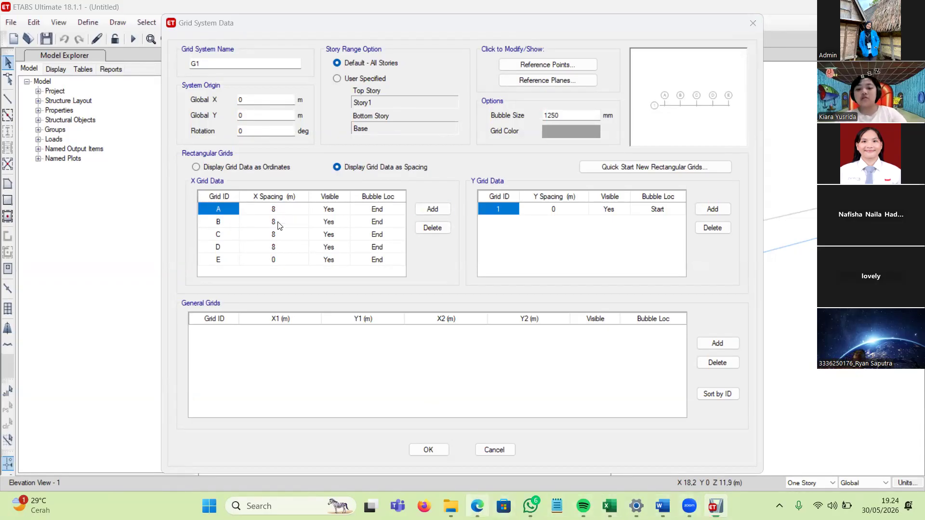
Step: Check the span lengths of problem 2 in the PDF and set grid A's X spacing to 3 m
key("alt+Tab")
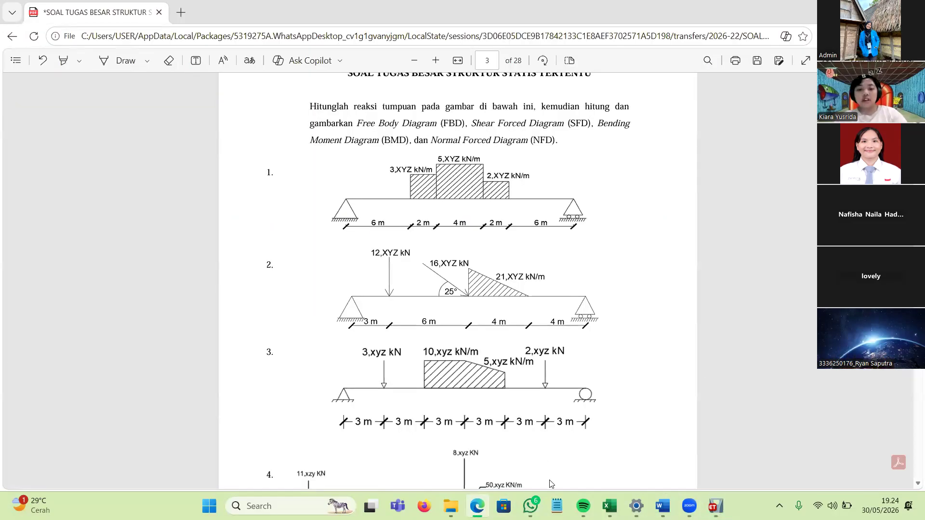
left_click(477, 505)
left_click(274, 209)
type("3")
key("Return")
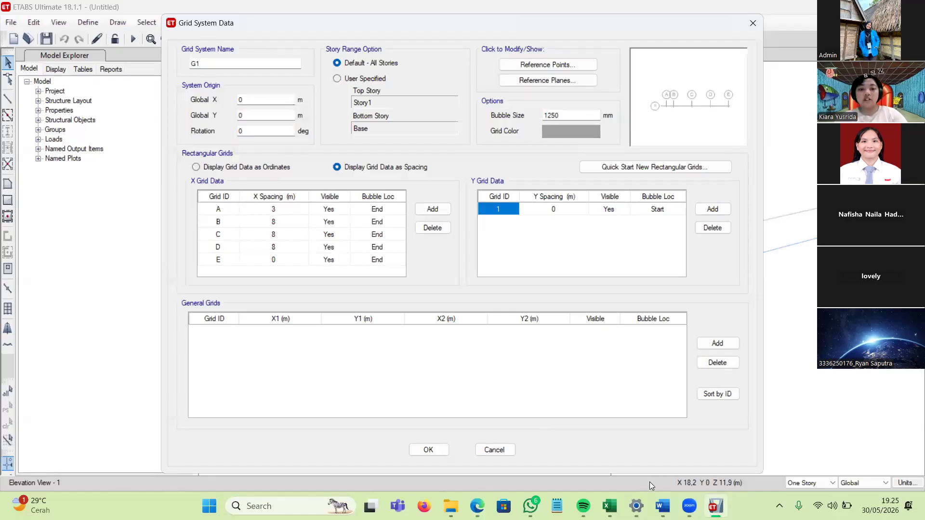
Step: Set the X spacing of grid B to 6 m and of grids C and D to 4 m, and apply the grid changes
left_click(531, 506)
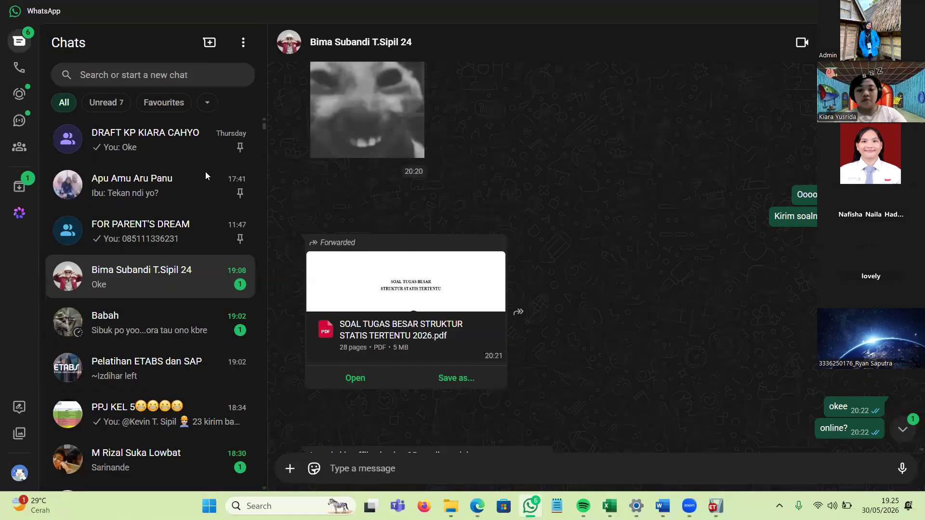
key("alt+Tab")
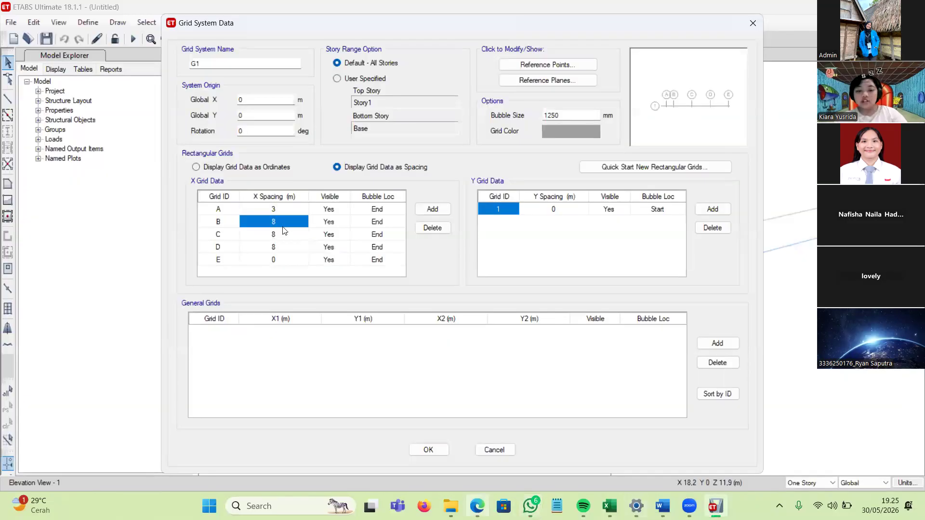
key("alt+Tab")
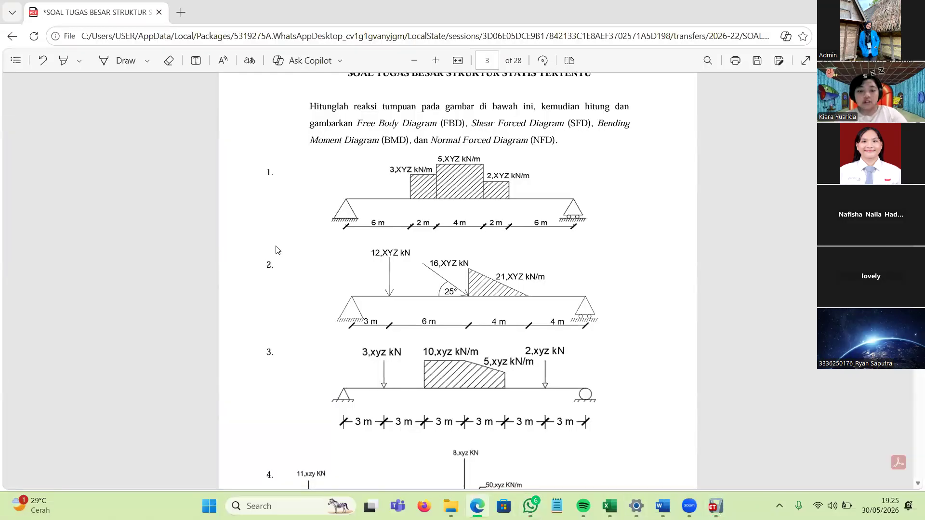
key("alt+Tab")
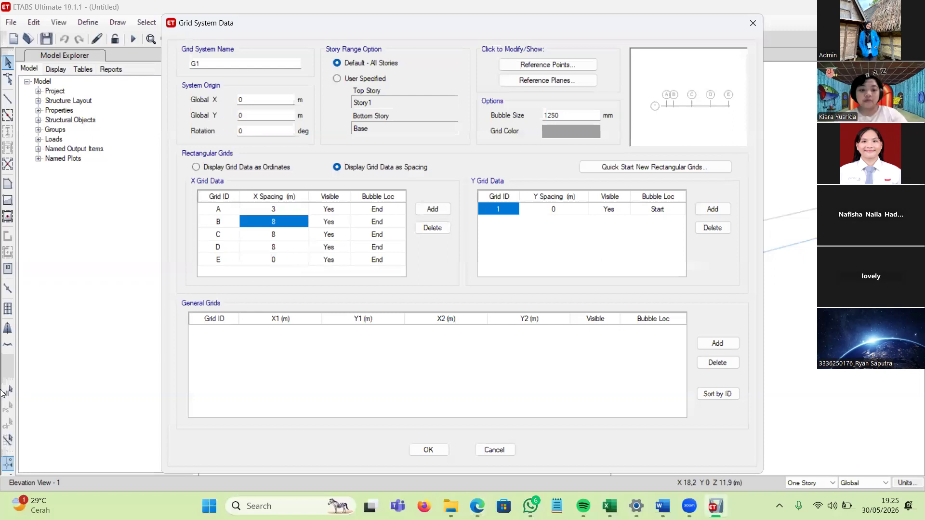
key("Return")
type("4")
key("Return")
type("4")
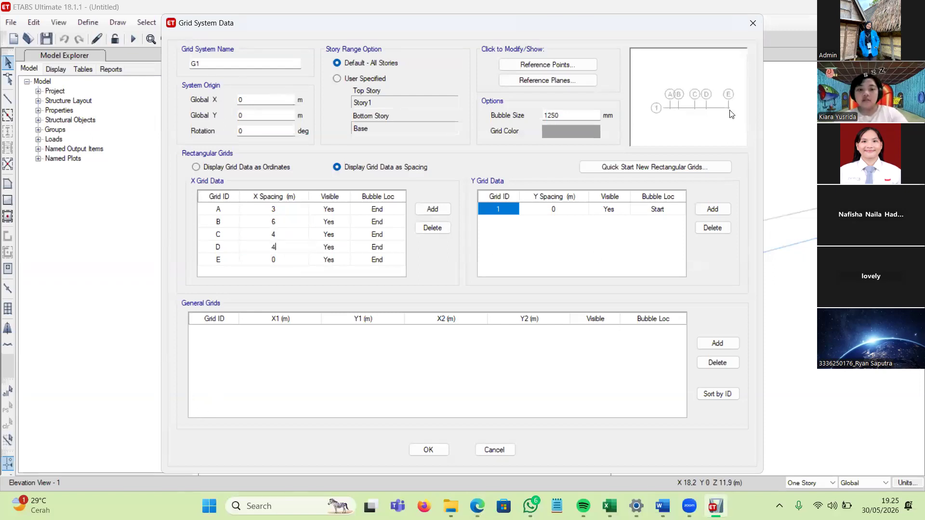
key("Return")
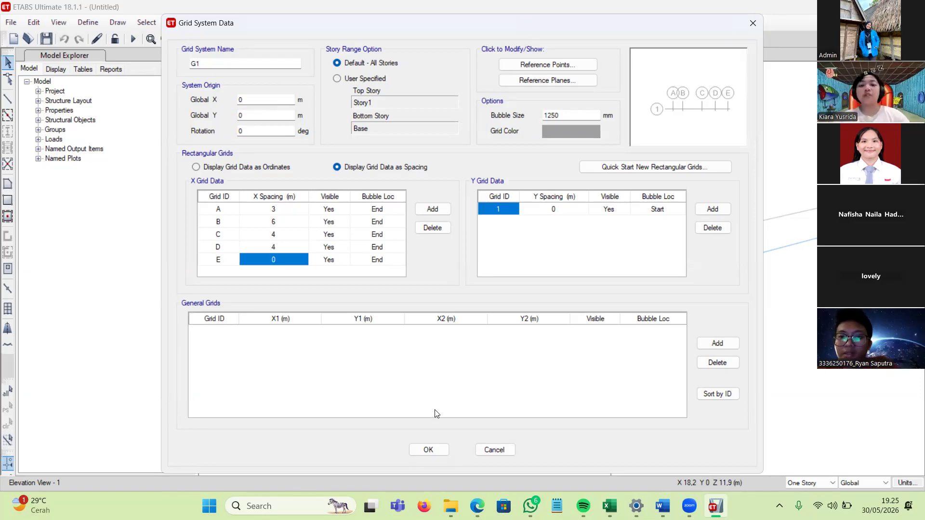
left_click(429, 450)
left_click(429, 396)
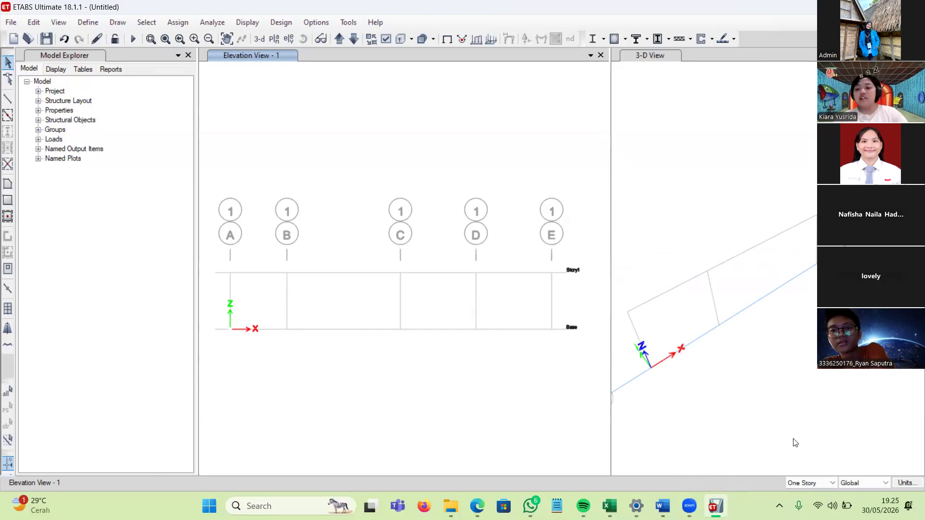
left_click(907, 483)
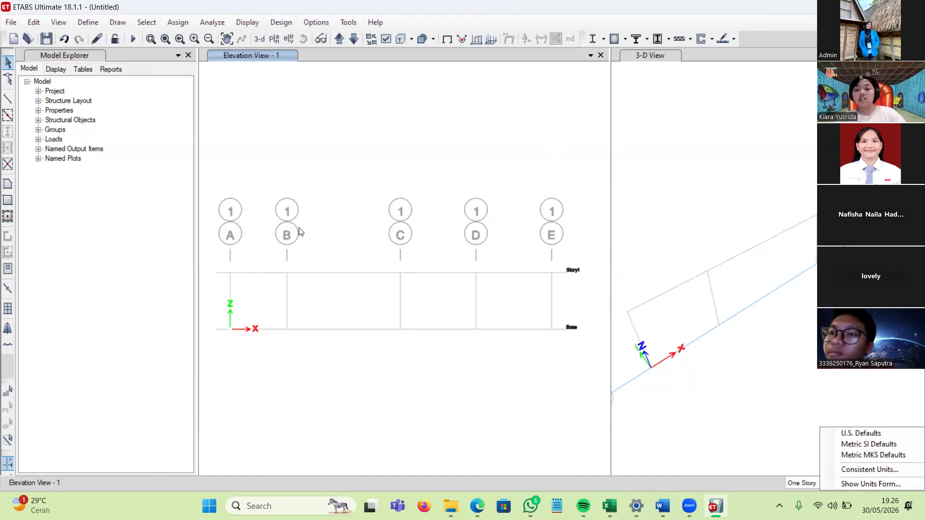
left_click(328, 242)
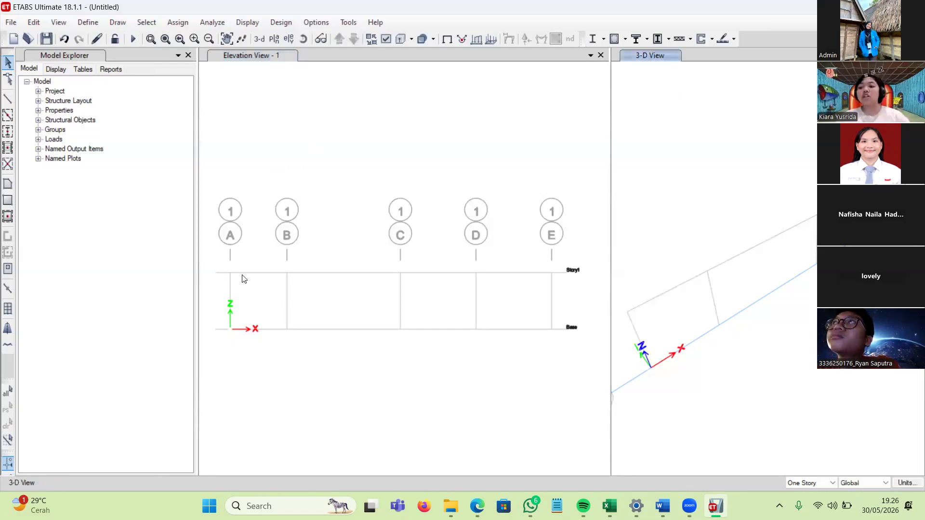
middle_click_drag(324, 256, 349, 200)
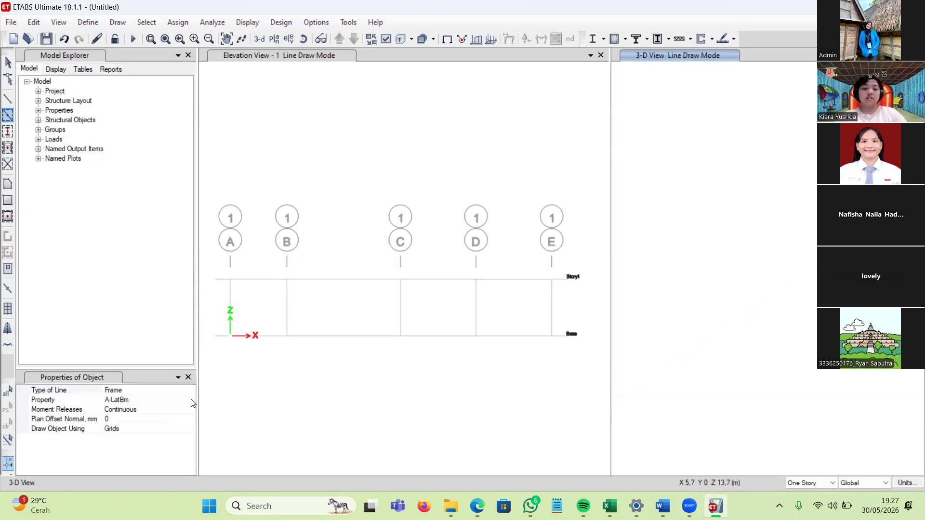
Step: Examine the section properties available for the frame lines in line drawing mode
left_click(191, 401)
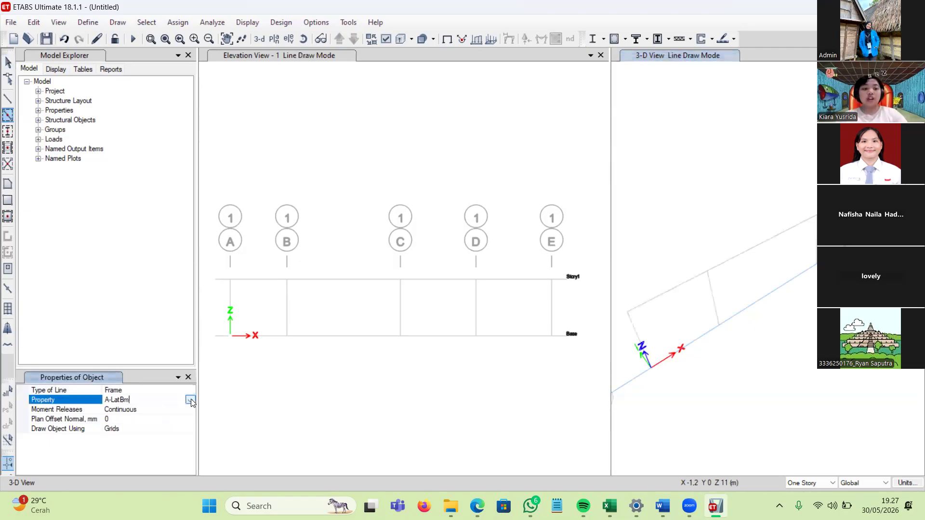
left_click(190, 400)
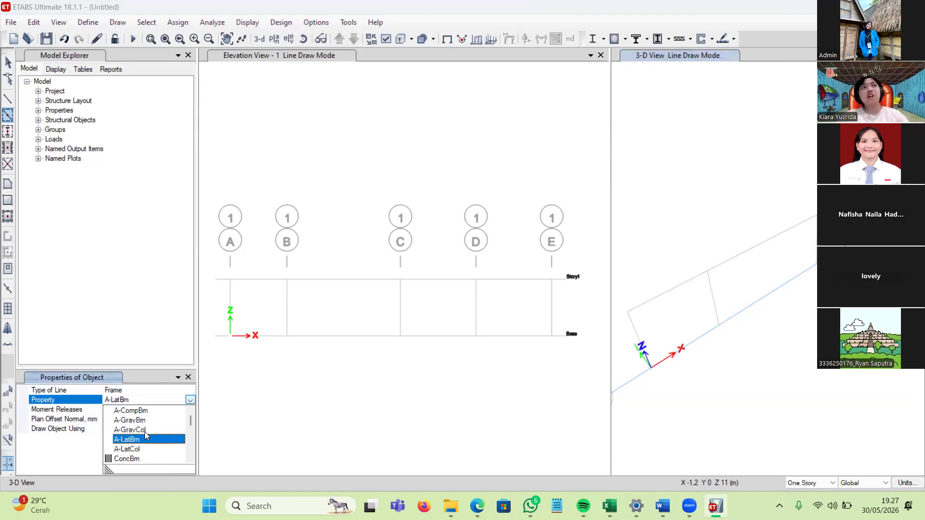
scroll(189, 400, "down", 6)
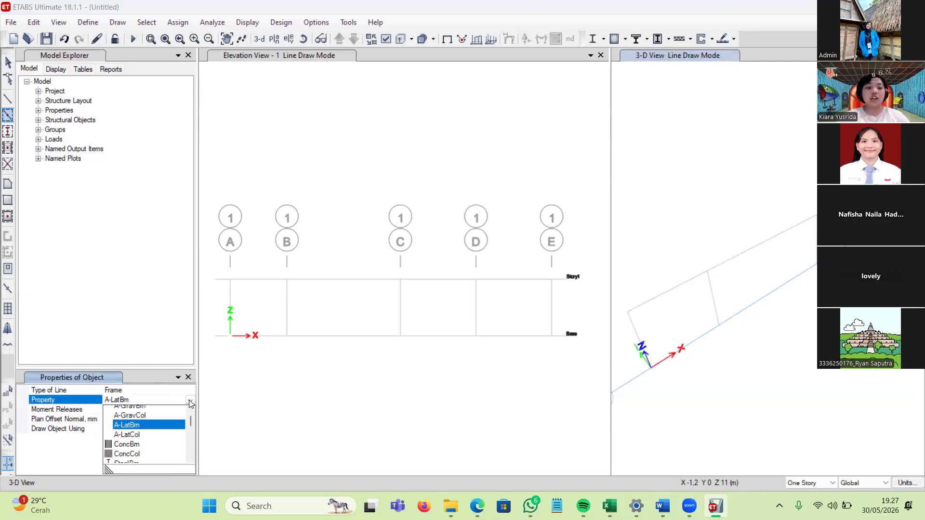
scroll(76, 393, "up", 5)
scroll(307, 6, "up", 1)
scroll(465, 161, "down", 3)
scroll(324, 80, "up", 3)
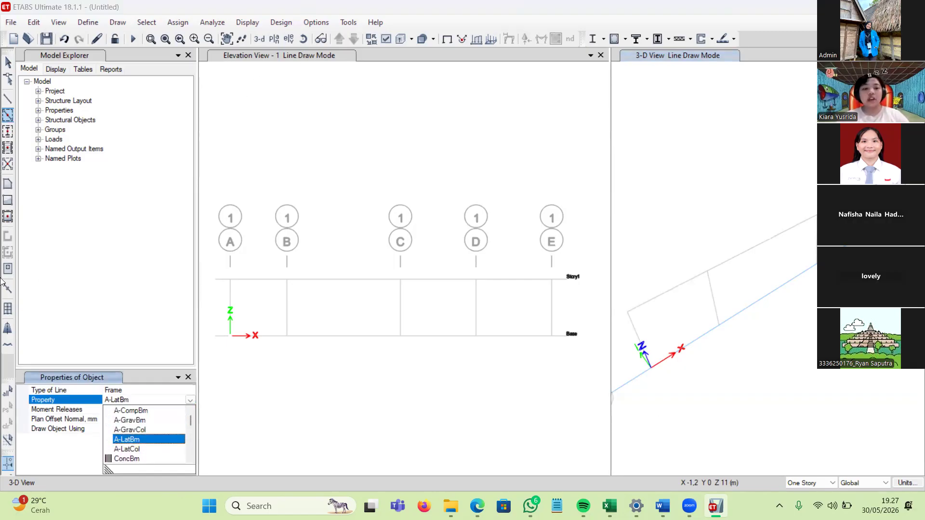
left_click(362, 325)
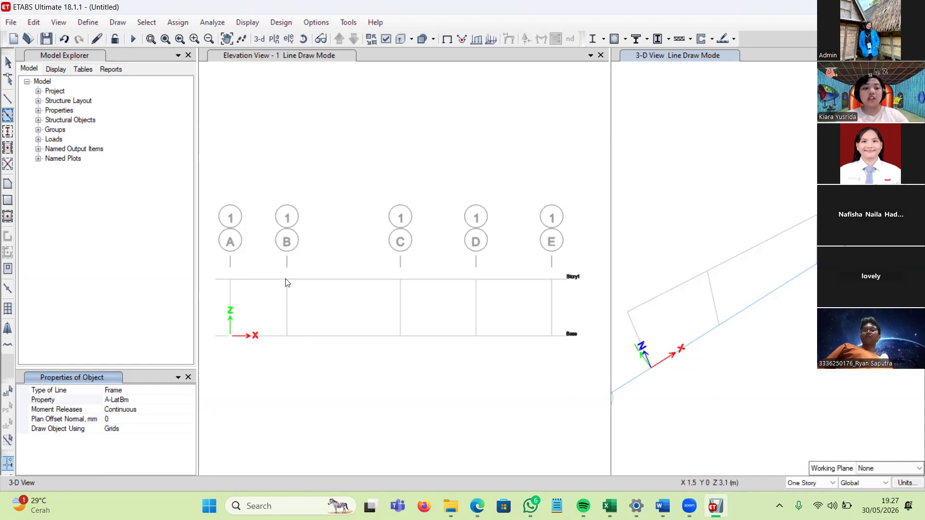
Step: Draw A-LatBm frame beams along the Story1 level in elevation 1 across all bays from grid A to grid E
left_click(311, 281)
left_click(311, 281)
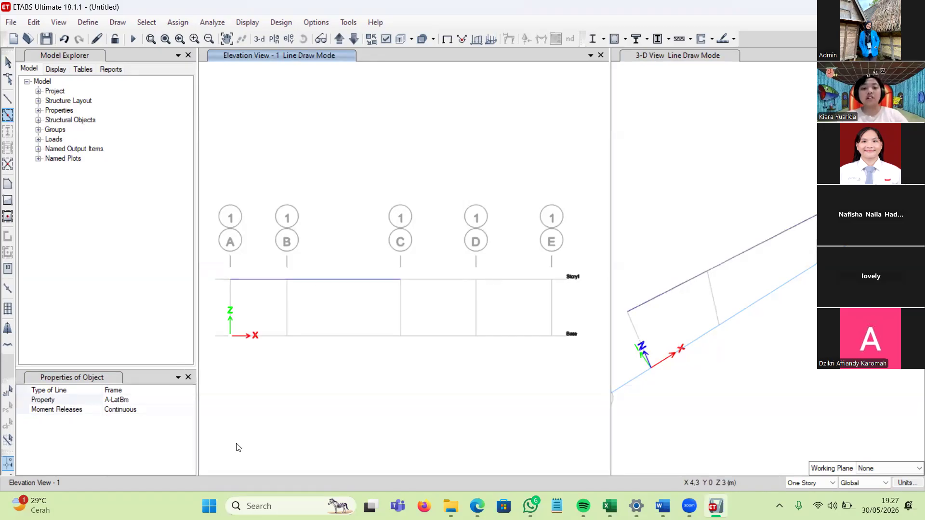
left_click(439, 236)
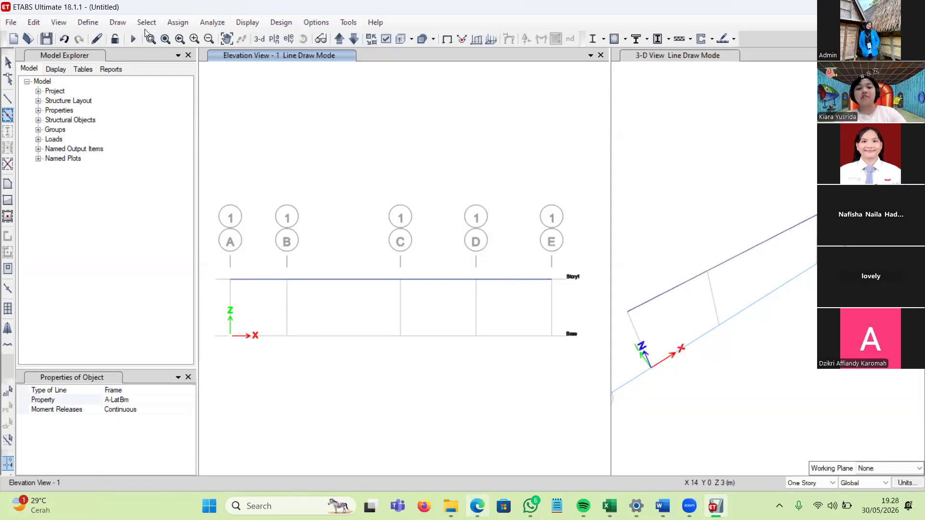
mouse_move(477, 506)
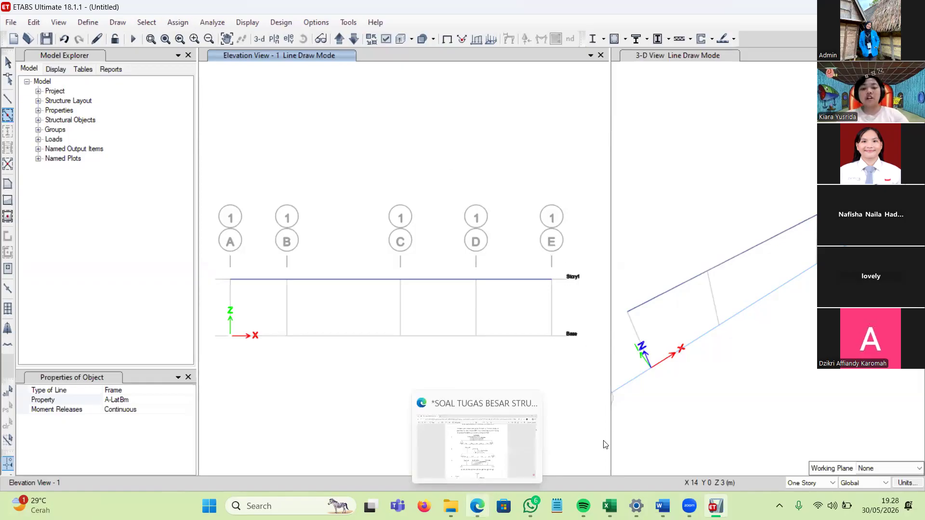
key("Escape")
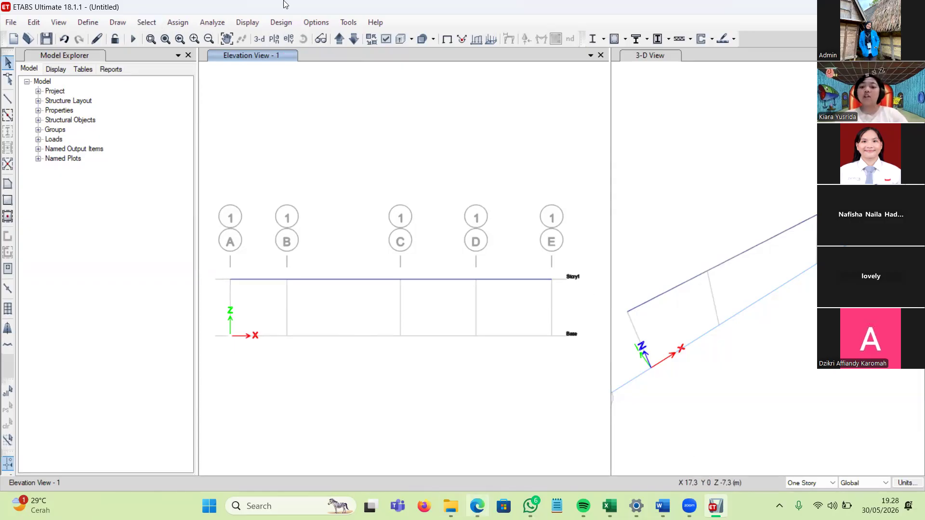
Step: Following problem 2 in the PDF, assign a pinned restraint to the Story1 joint at grid A and a Translation Z-only restraint at grid E
left_click(477, 506)
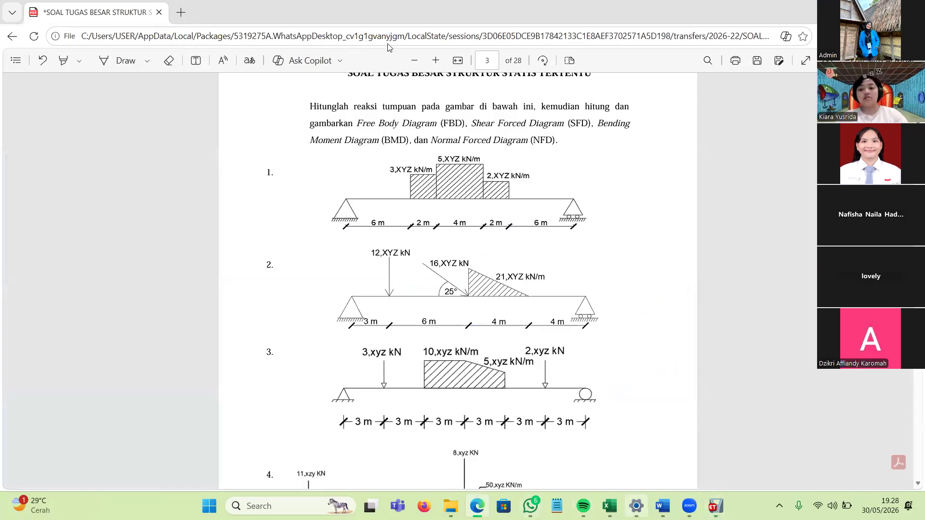
key("alt+Tab")
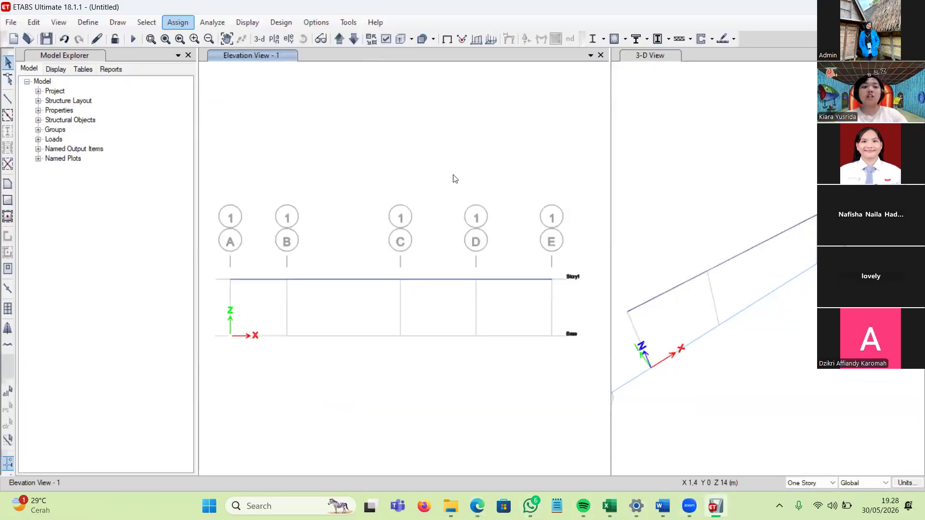
key("Down")
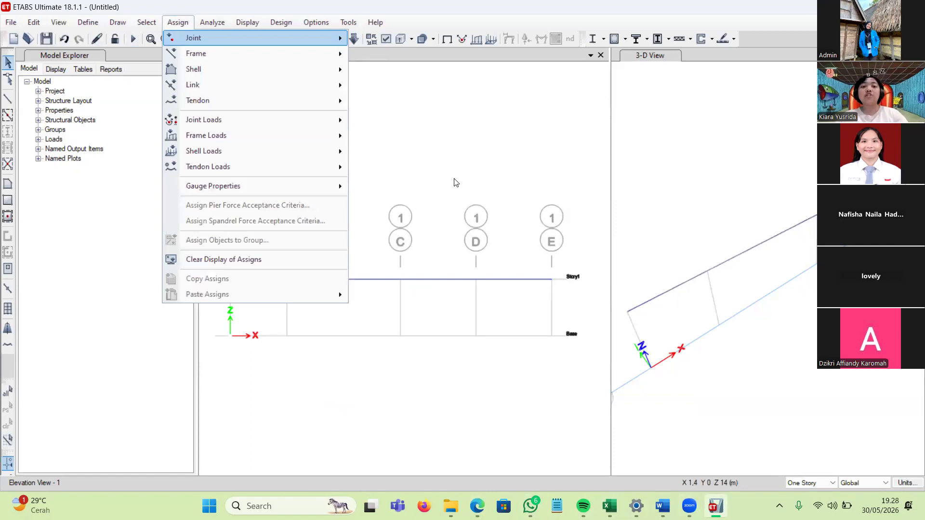
key("Right")
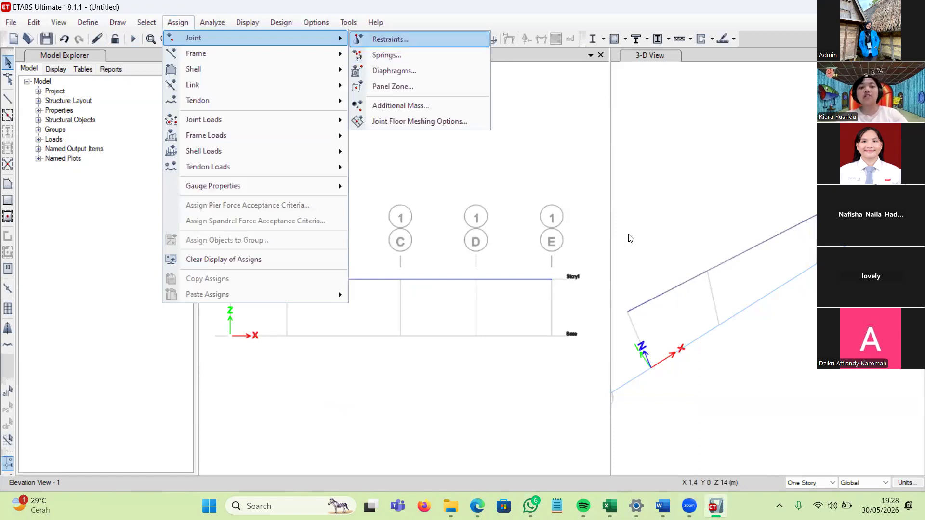
key("Return")
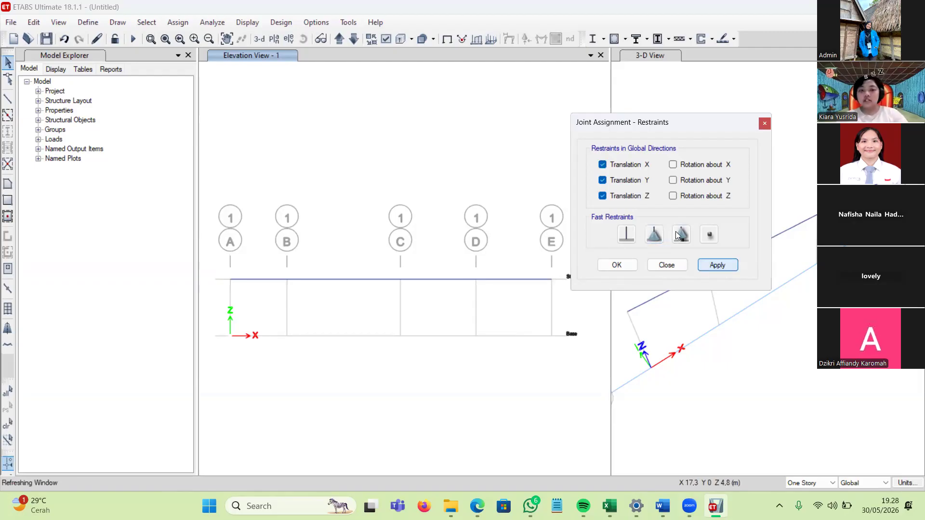
left_click(721, 272)
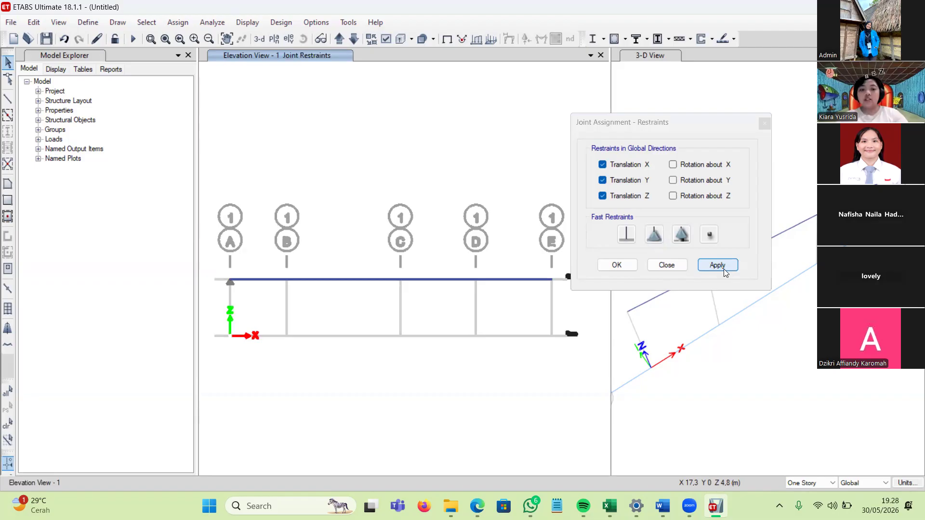
left_click(552, 280)
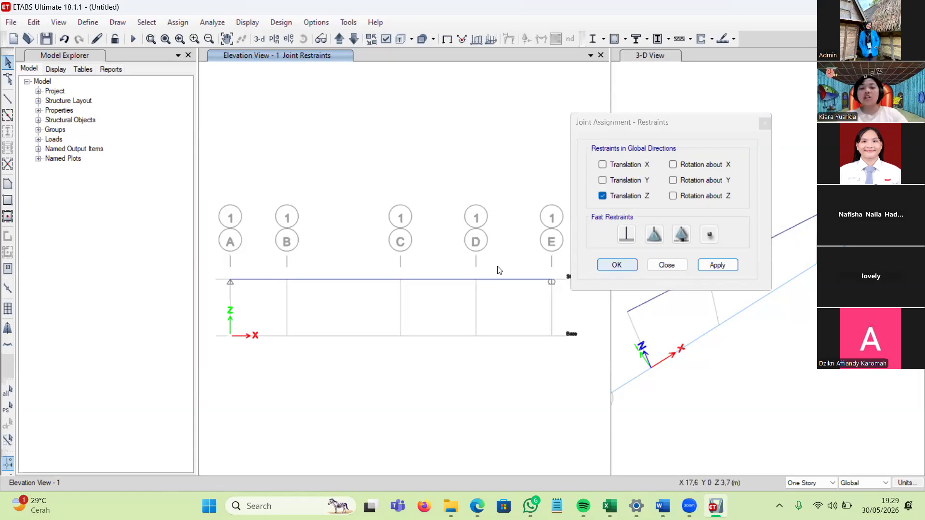
left_click(628, 268)
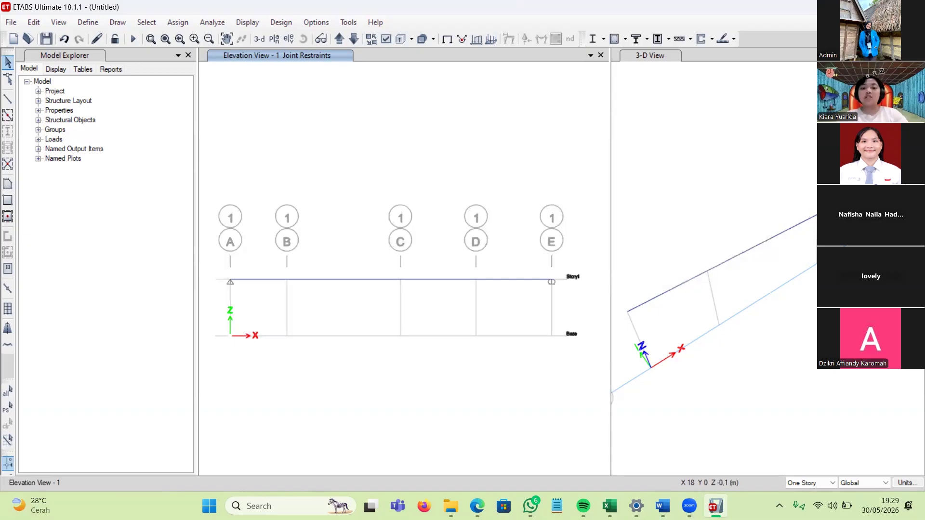
Step: Check the loads of problem 2 in the PDF and review the joint and frame load types available for assignment
mouse_move(477, 506)
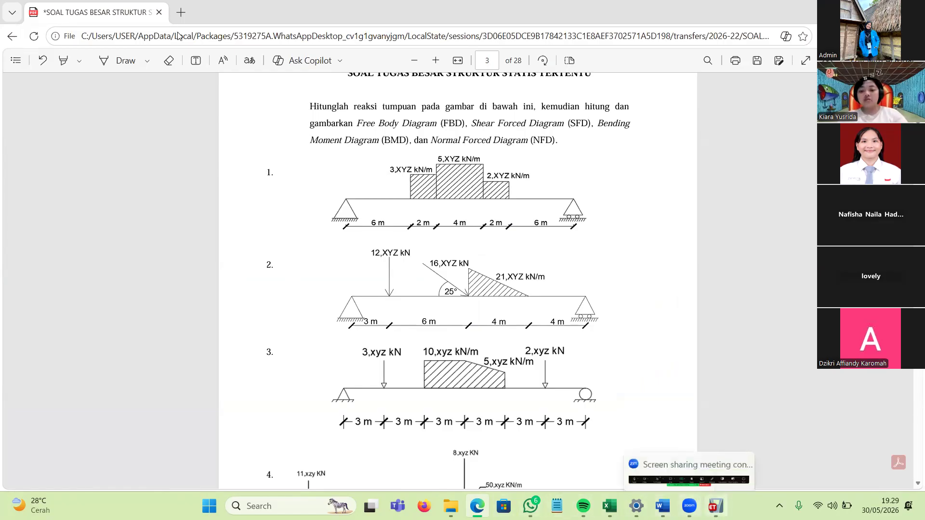
left_click(716, 506)
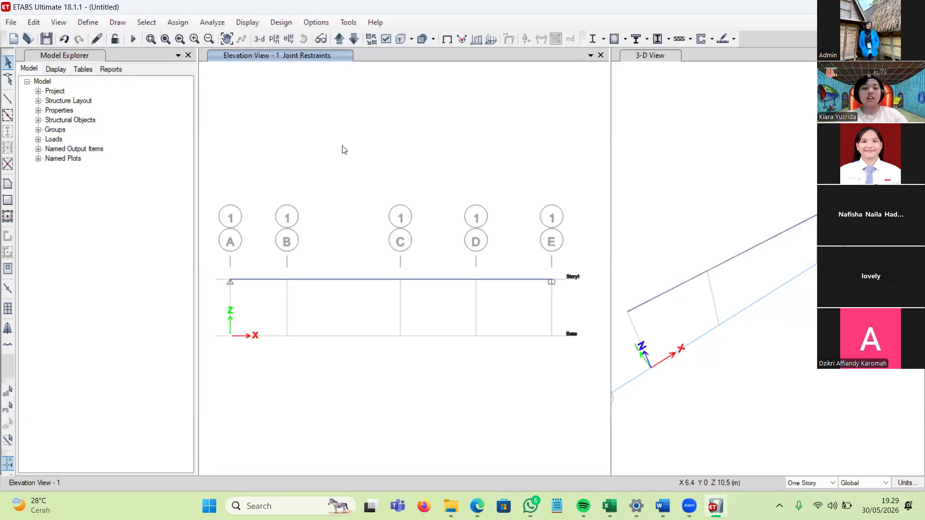
key("alt+a")
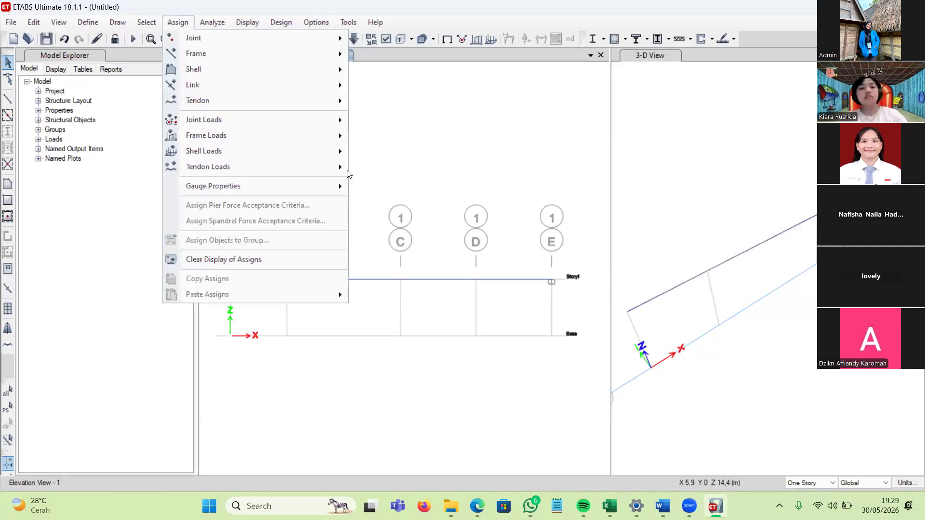
key("Down")
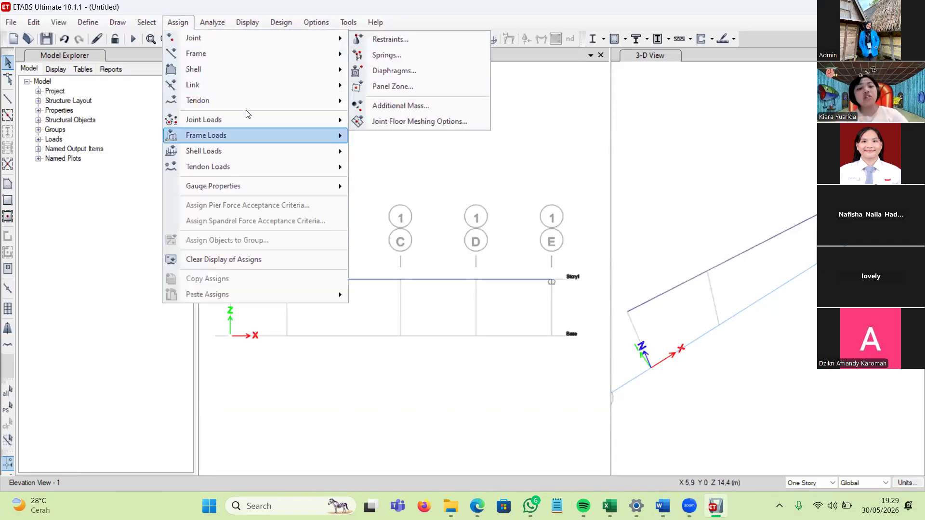
key("Down")
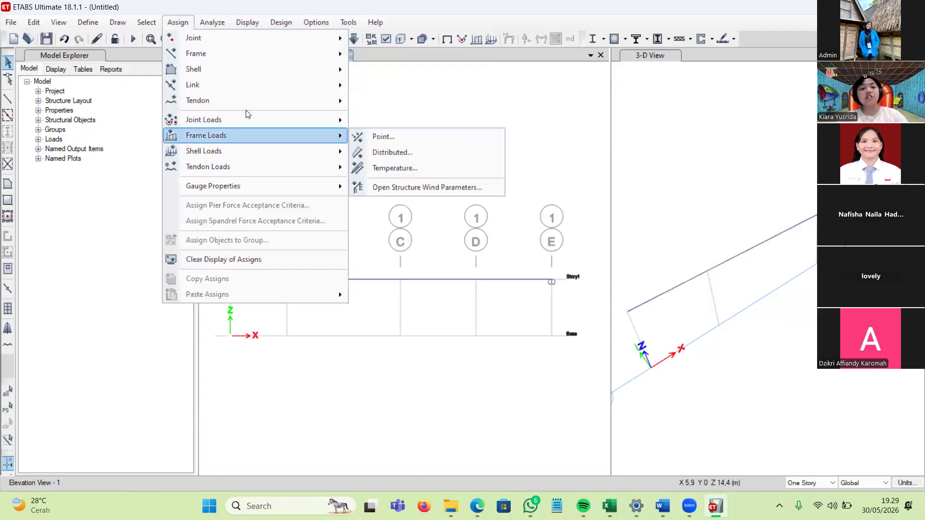
key("Down")
key("Down")
key("Up")
key("Up")
key("Up")
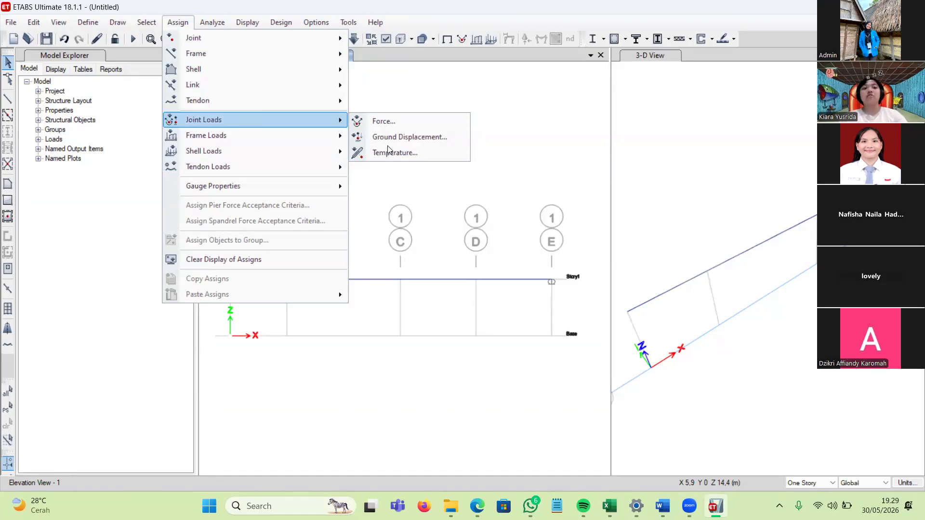
key("Down")
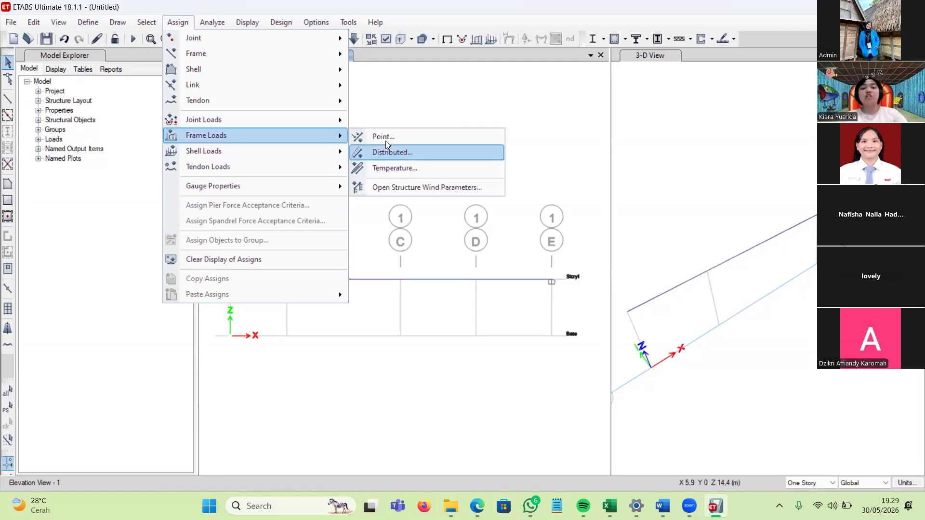
key("Down")
key("Down")
key("Up")
key("Up")
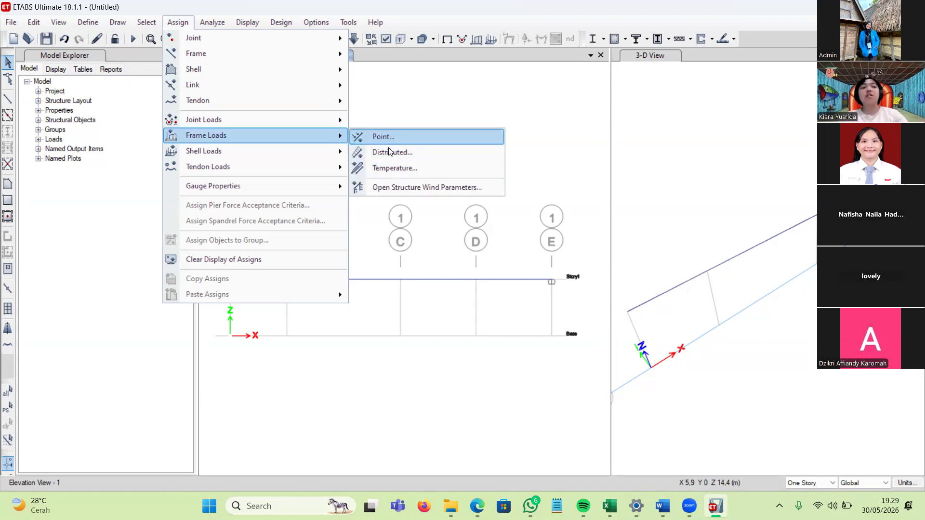
key("Down")
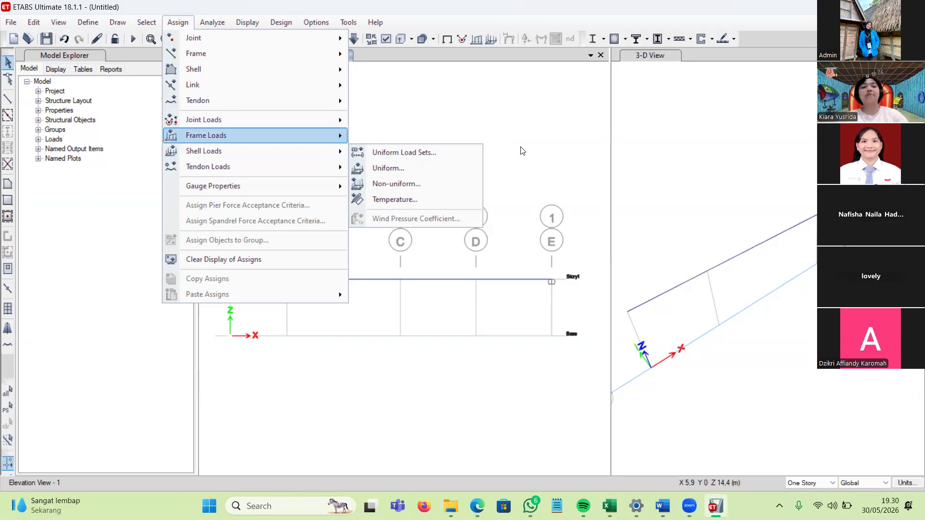
key("Up")
key("Down")
key("Right")
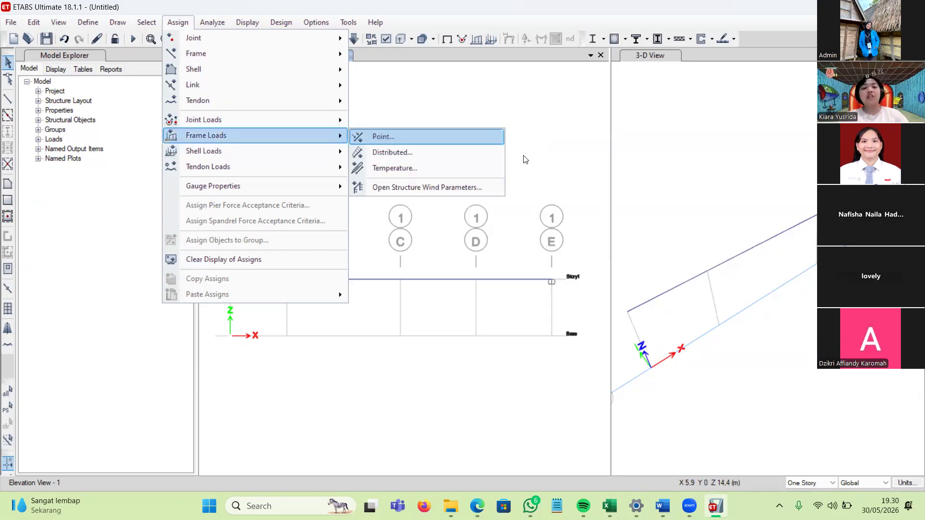
Step: Open the frame point load assignment and examine its load pattern and direction of load application options
key("Return")
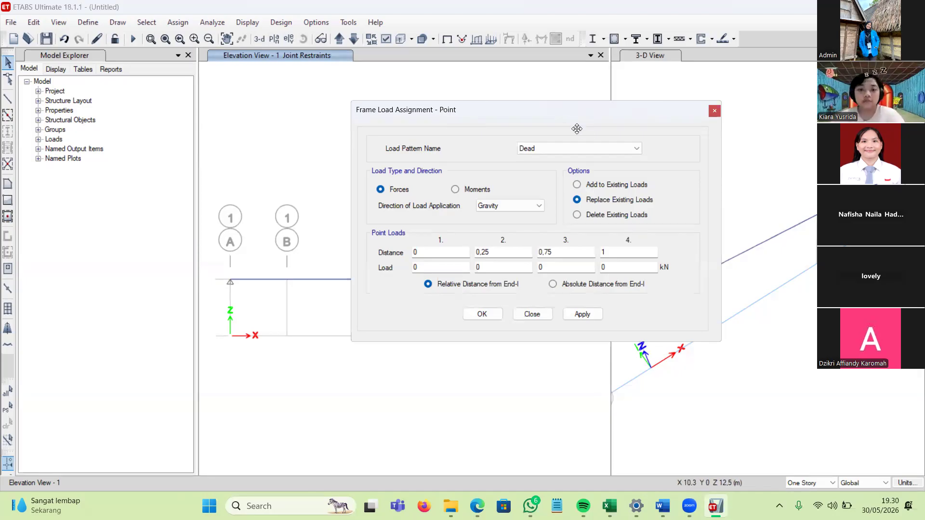
left_click(578, 148)
left_click(578, 147)
left_click(577, 147)
left_click(578, 147)
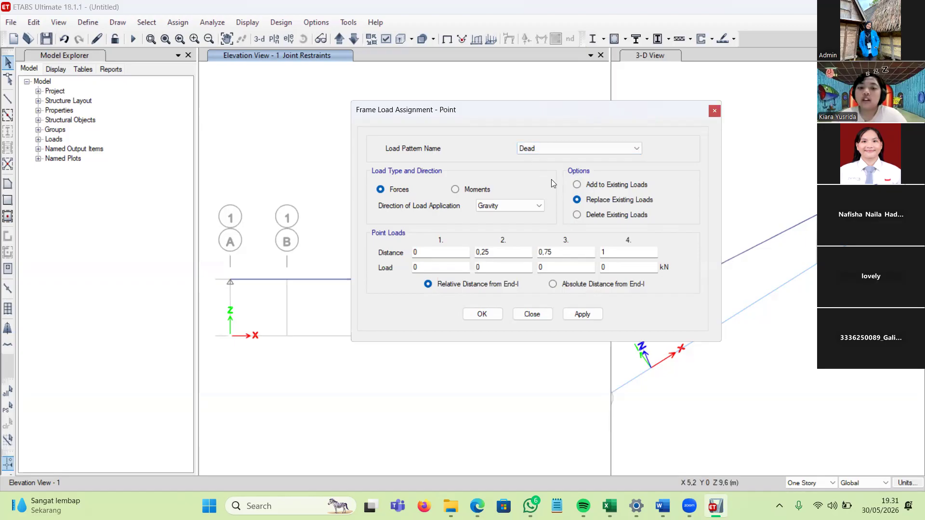
left_click_drag(547, 111, 669, 110)
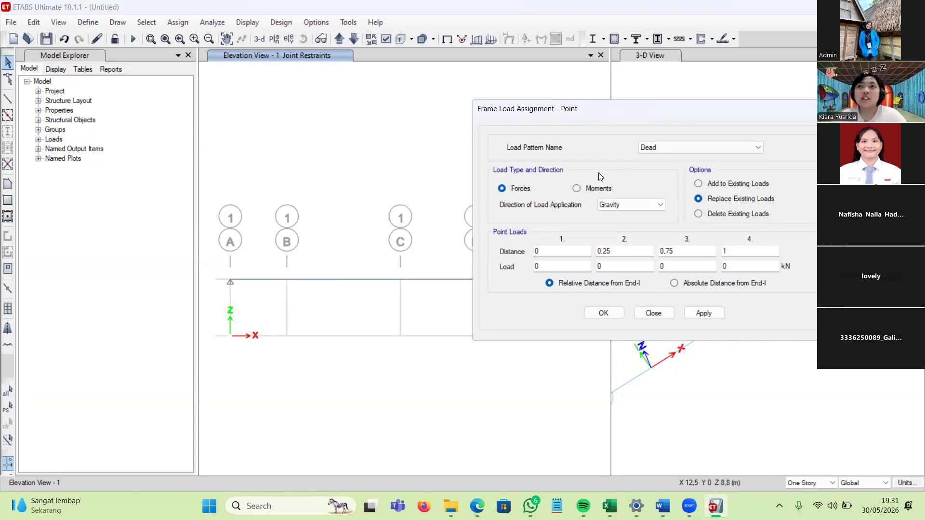
left_click(634, 205)
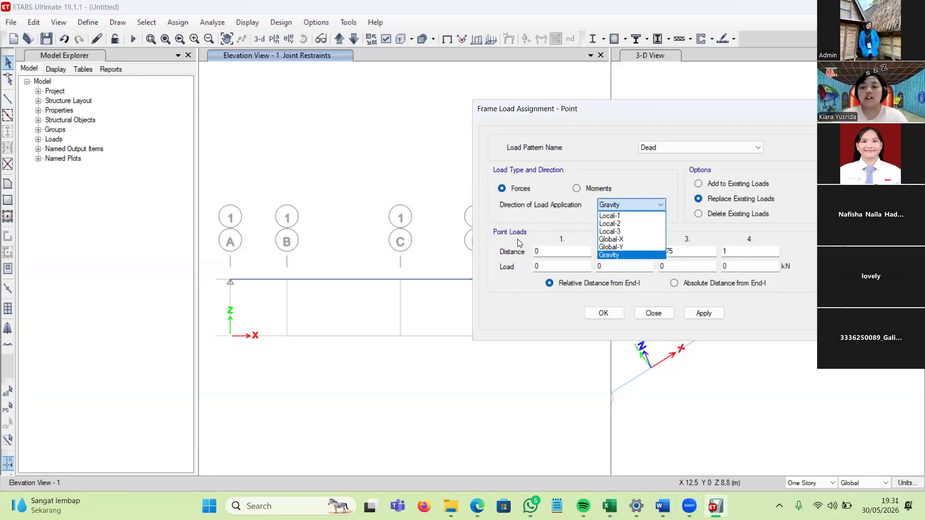
left_click(572, 185)
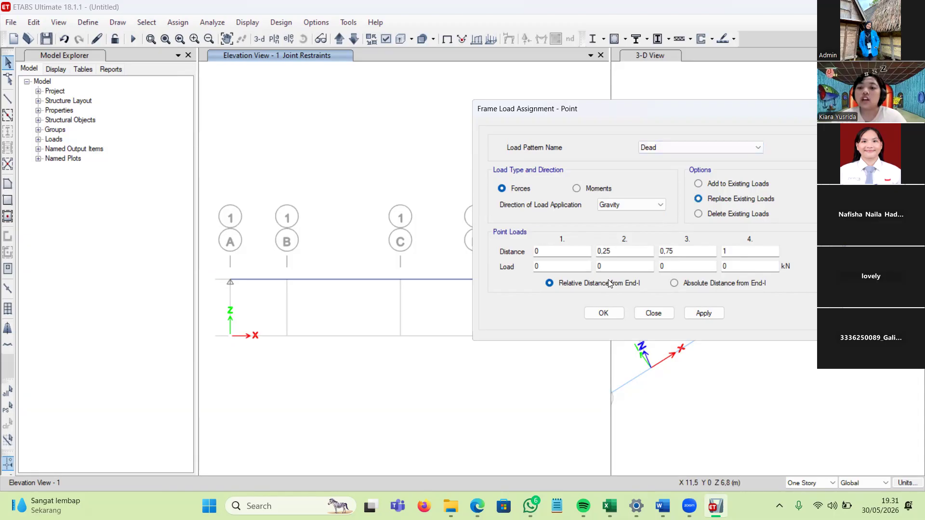
Step: Add a 12 kN Dead gravity point load at an absolute distance of 3 m from End-I on the two beams meeting at grid B
left_click(699, 183)
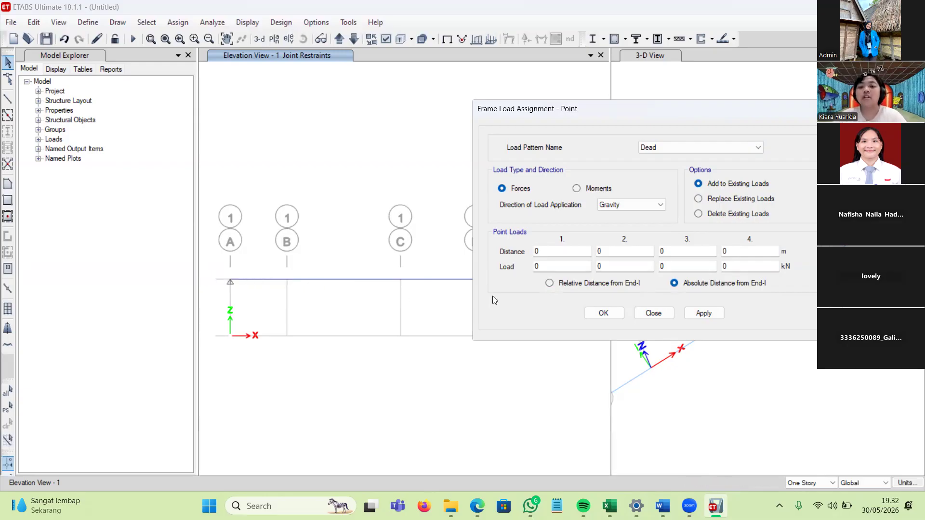
left_click_drag(646, 109, 679, 68)
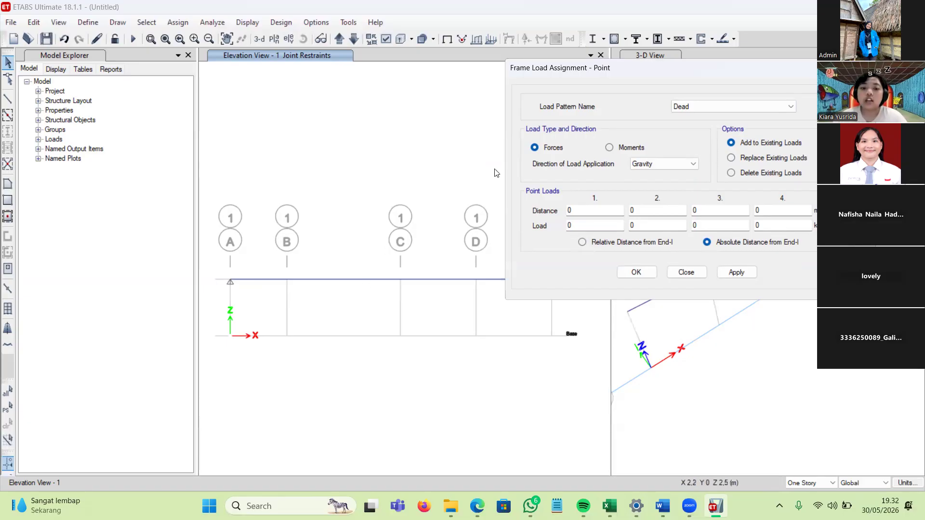
left_click_drag(314, 266, 261, 311)
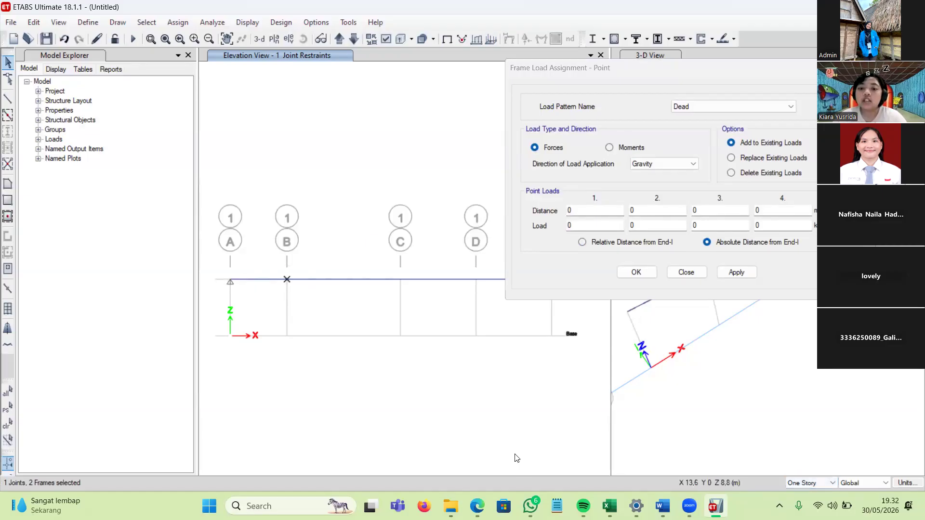
key("Tab")
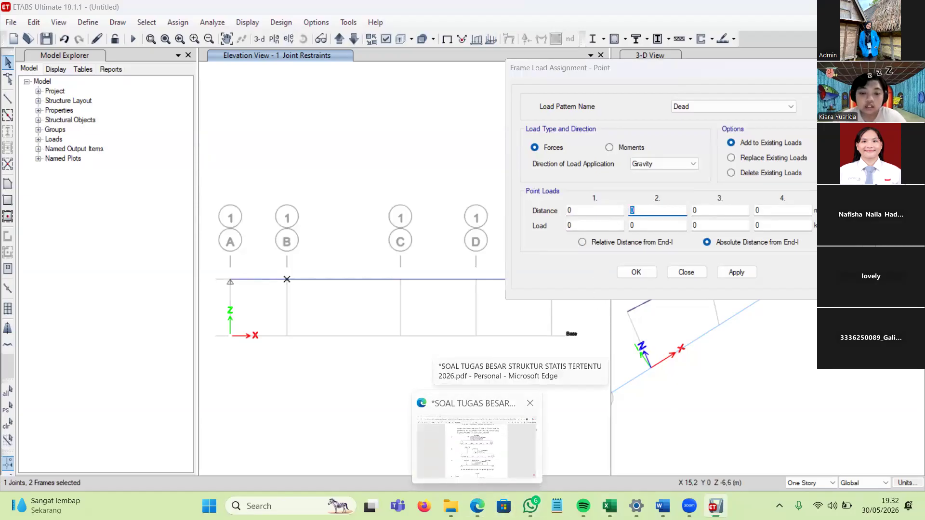
left_click(478, 465)
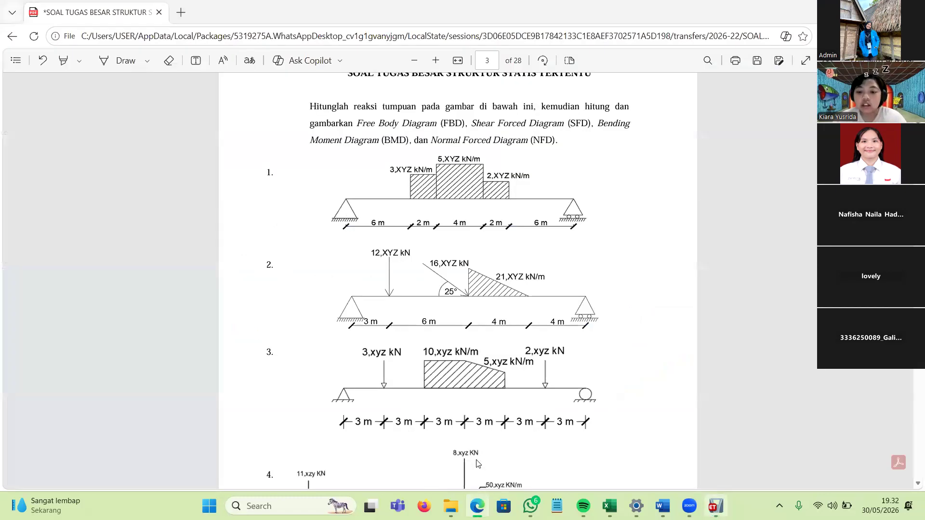
key("alt+Tab")
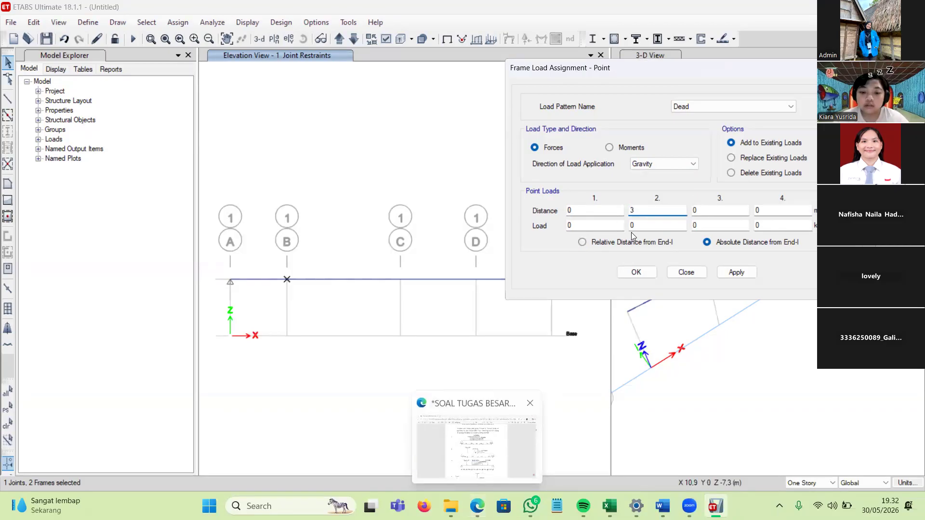
left_click(477, 448)
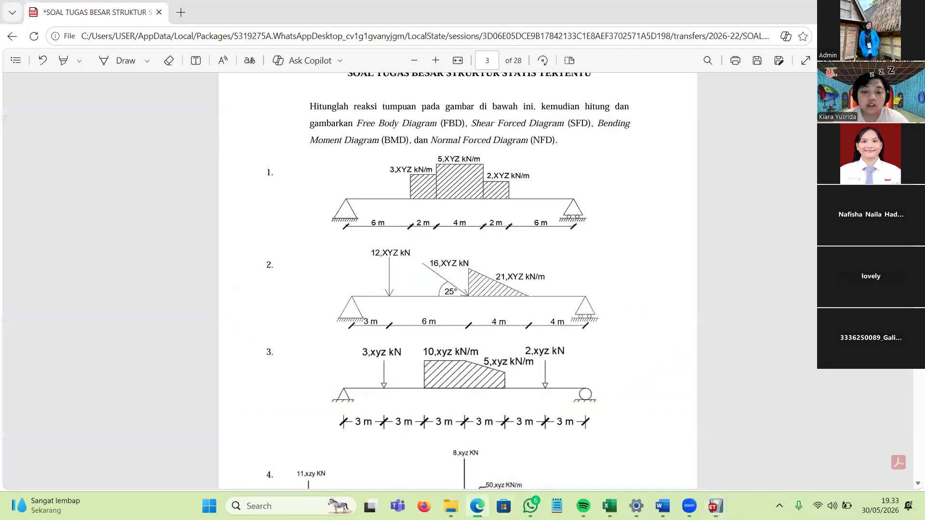
left_click(716, 506)
key("Tab")
type("12")
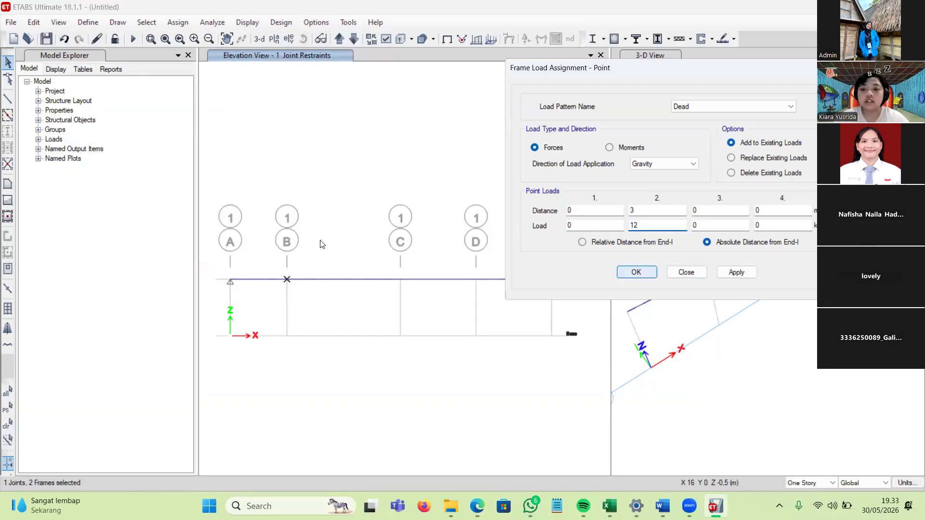
key("Return")
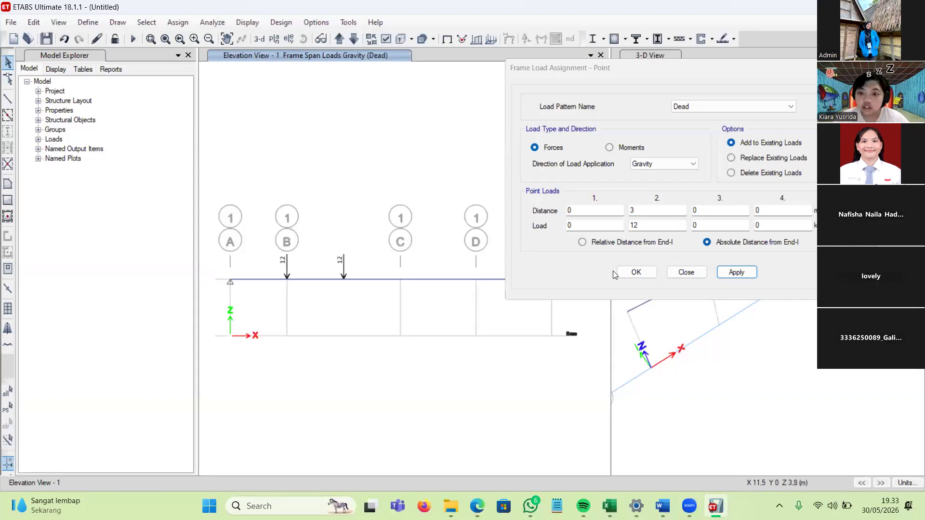
Step: Delete the existing point load from the beam between grids B and C
left_click(371, 280)
left_click(731, 173)
left_click_drag(405, 261, 361, 293)
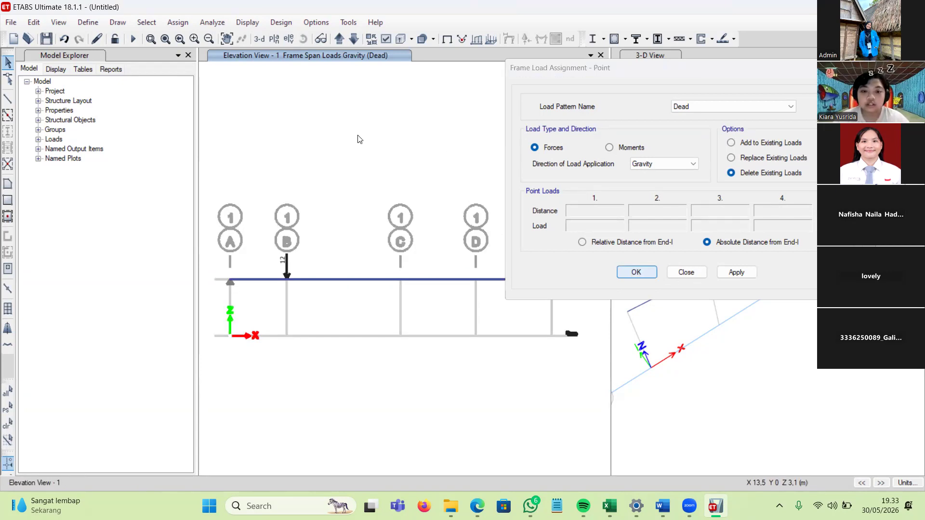
Step: Open the frame point load assignment, set the second point's load to 0, and consult the problem's load diagram in the PDF
left_click(174, 23)
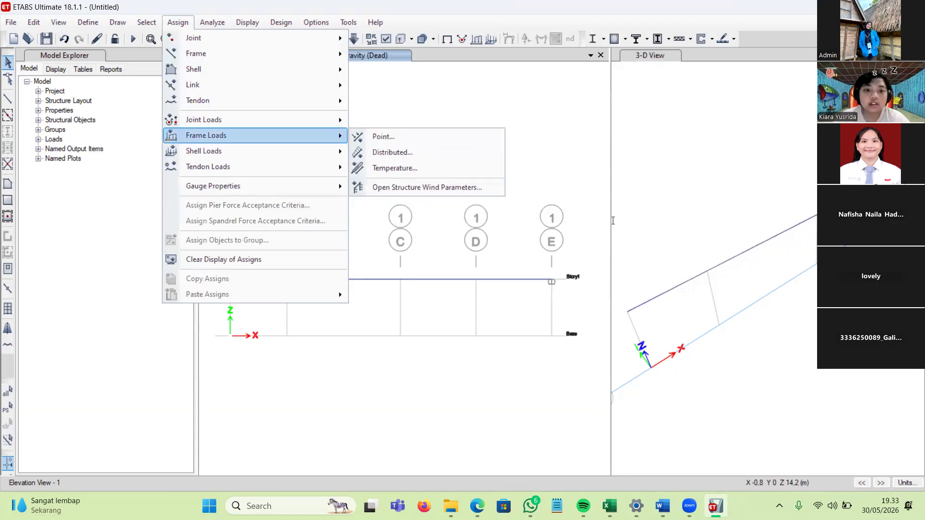
left_click(384, 137)
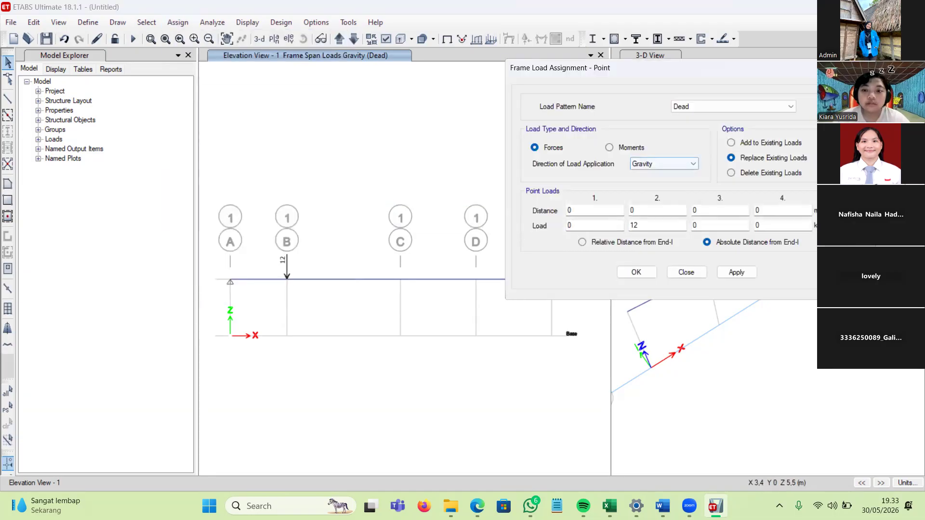
double_click(633, 211)
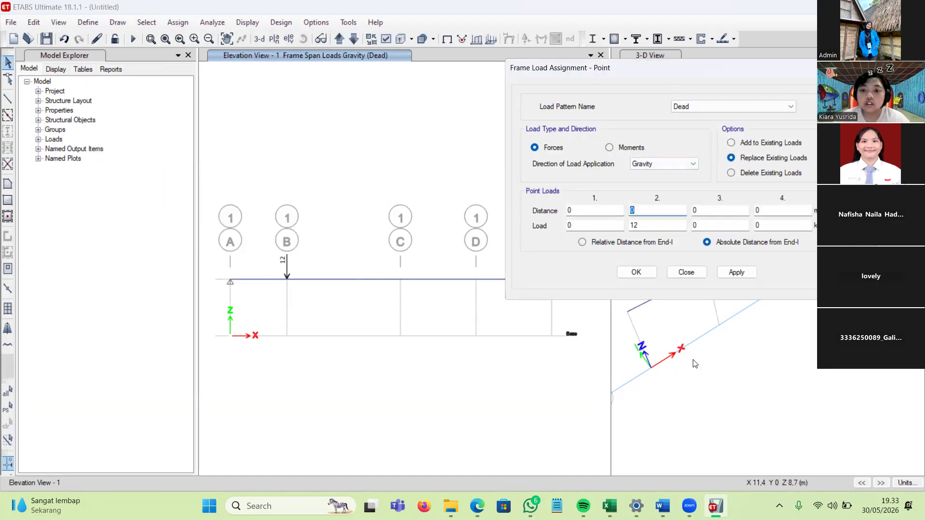
key("Tab")
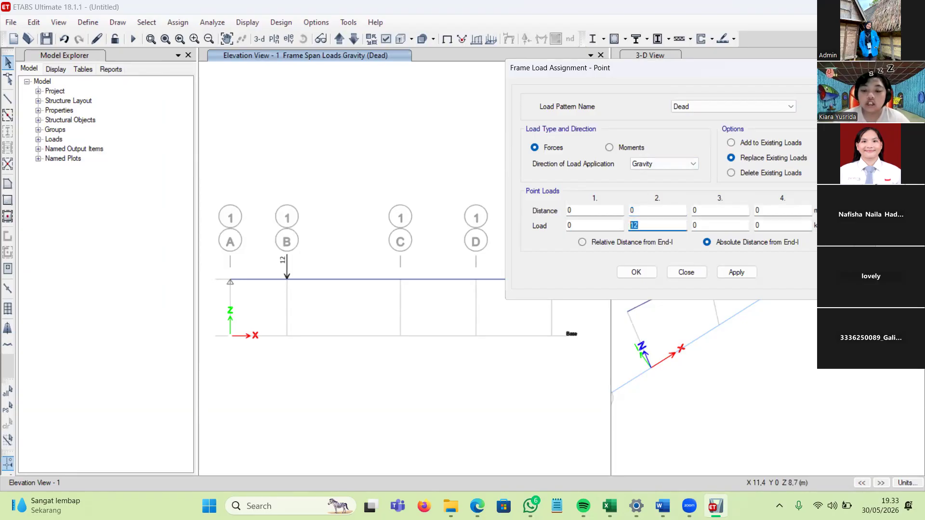
type("0")
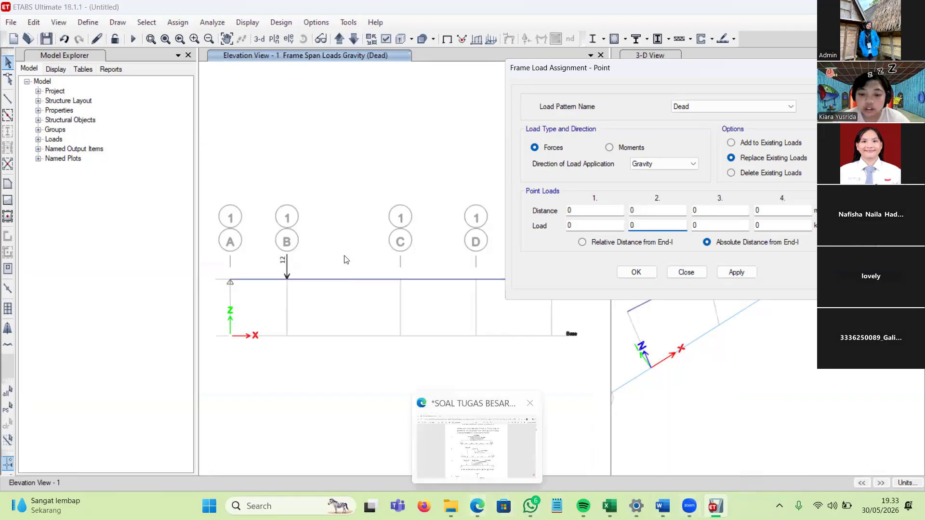
left_click(478, 446)
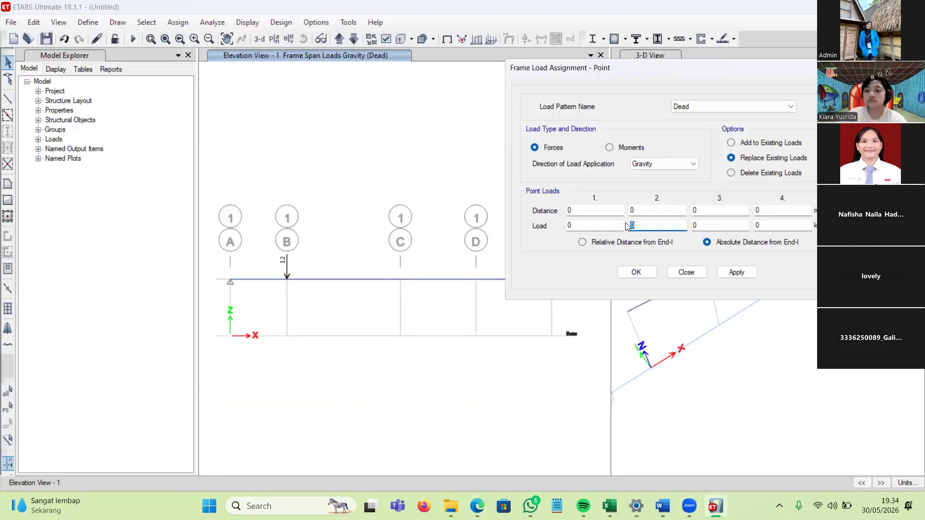
Step: Select the beam at the span between grids B and C and set the second and third point distances to 3 m and 9 m
left_click_drag(380, 257, 308, 311)
left_click(657, 211)
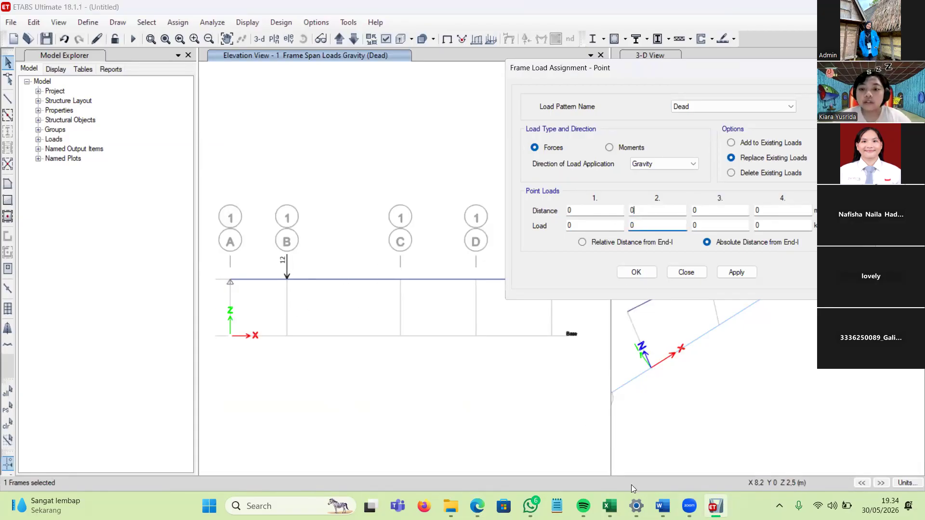
double_click(633, 211)
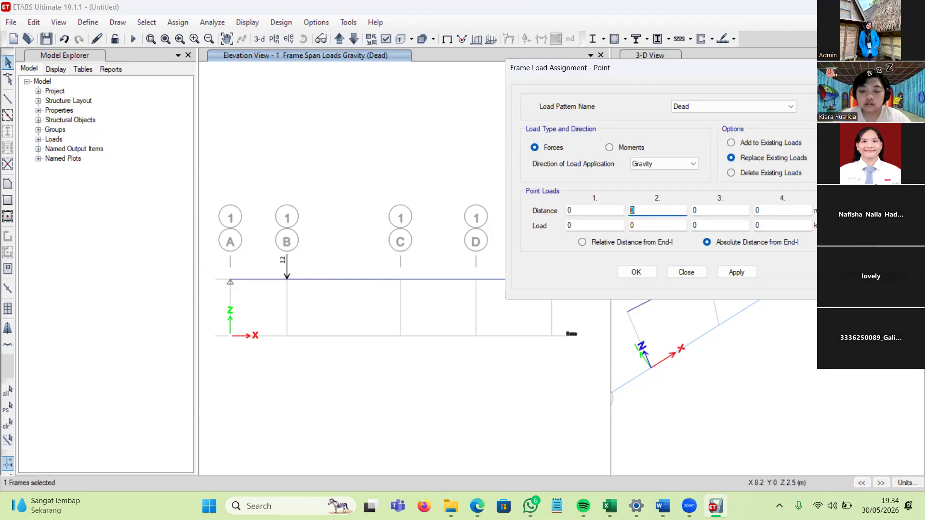
type("3")
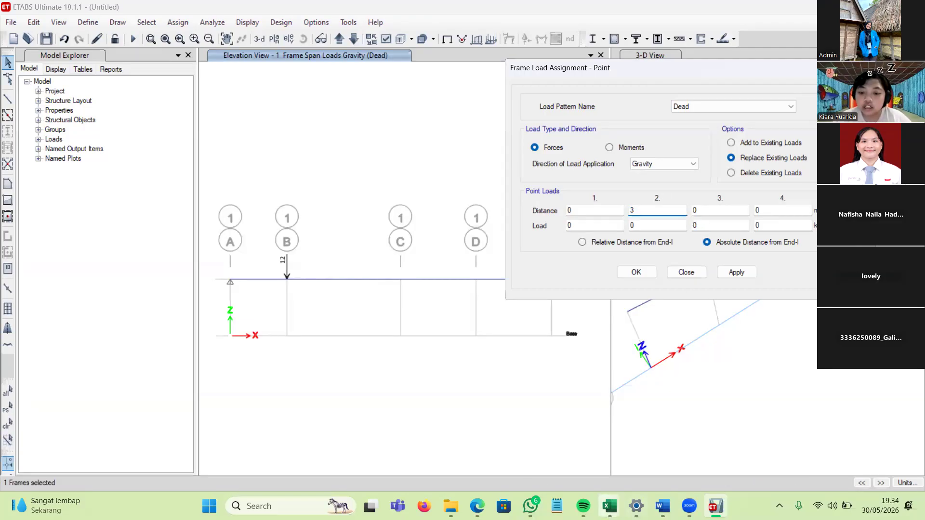
key("alt+Tab")
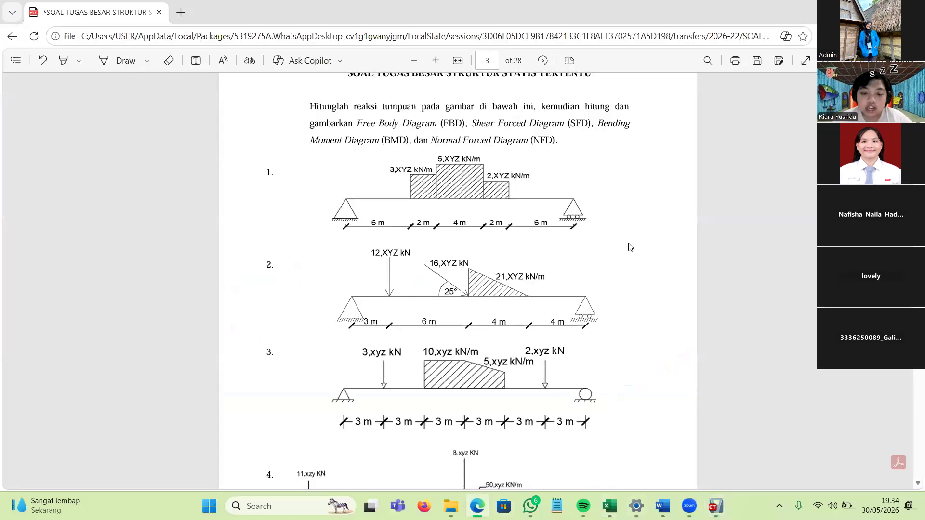
key("alt+Tab")
key("Tab")
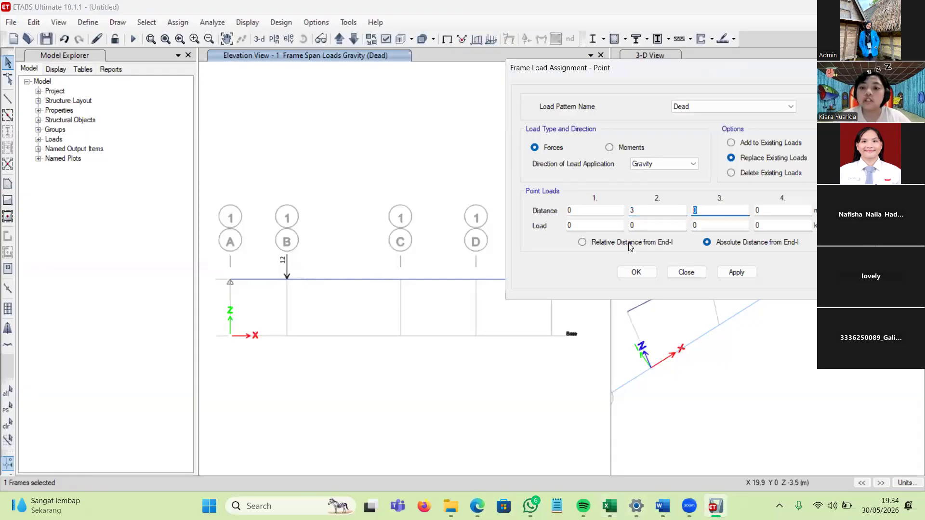
type("9")
key("Tab")
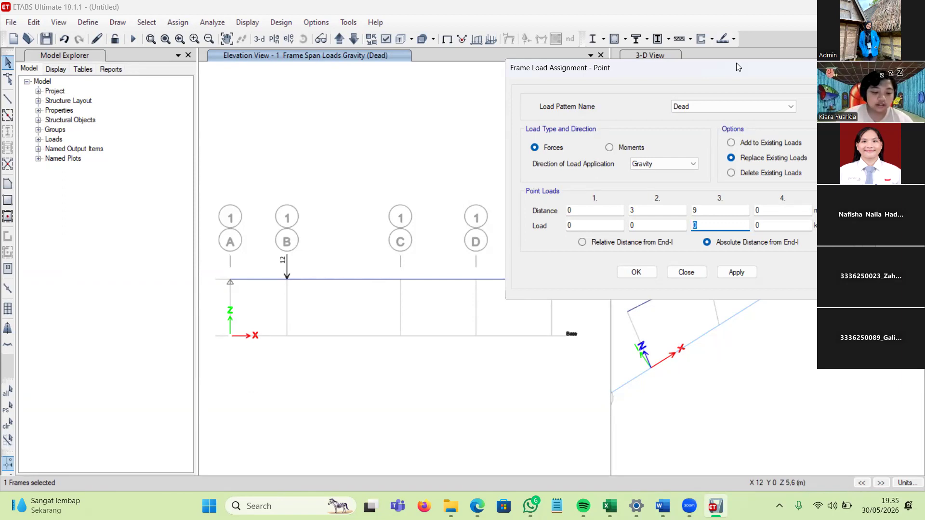
Step: Enter 16*cos(25) kN as the third point's Dead load in the Gravity direction and add it to the beam's existing loads
left_click(318, 23)
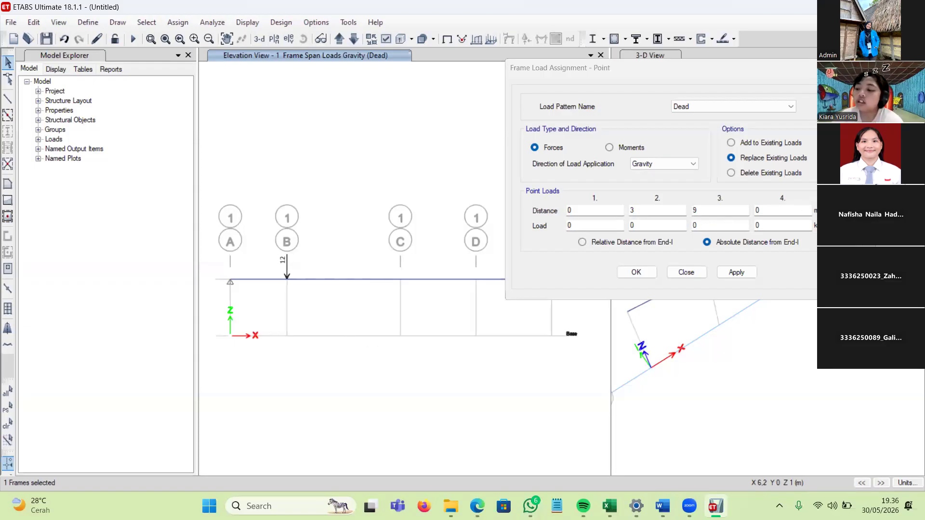
left_click(719, 226)
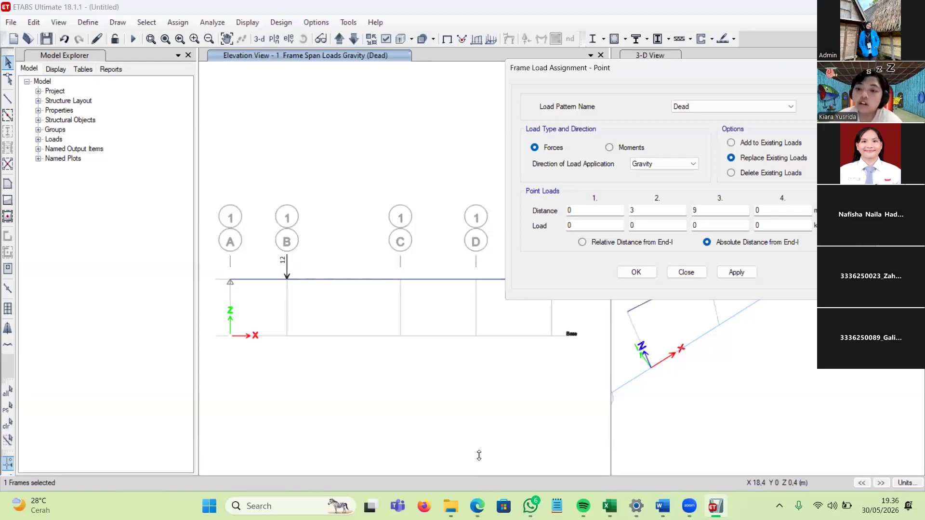
key("BackSpace")
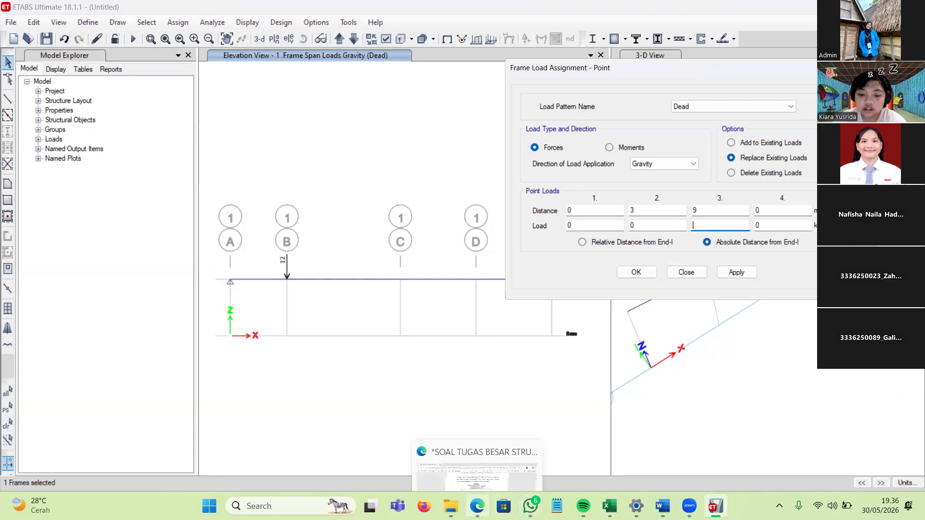
left_click(478, 506)
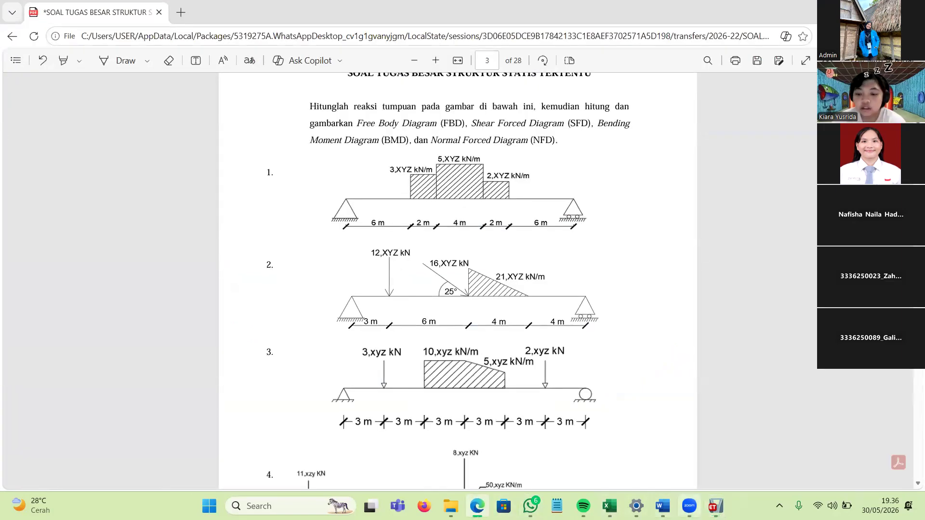
left_click(715, 506)
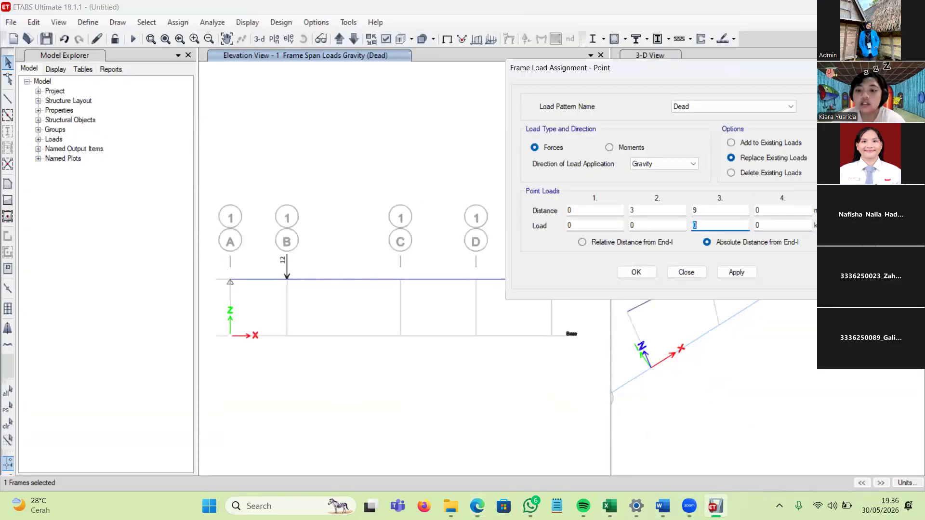
type("6")
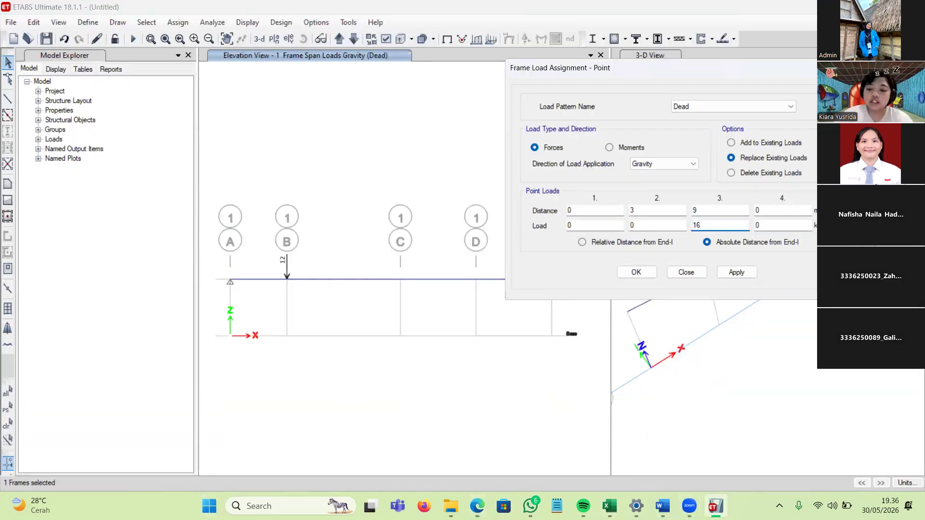
type("*")
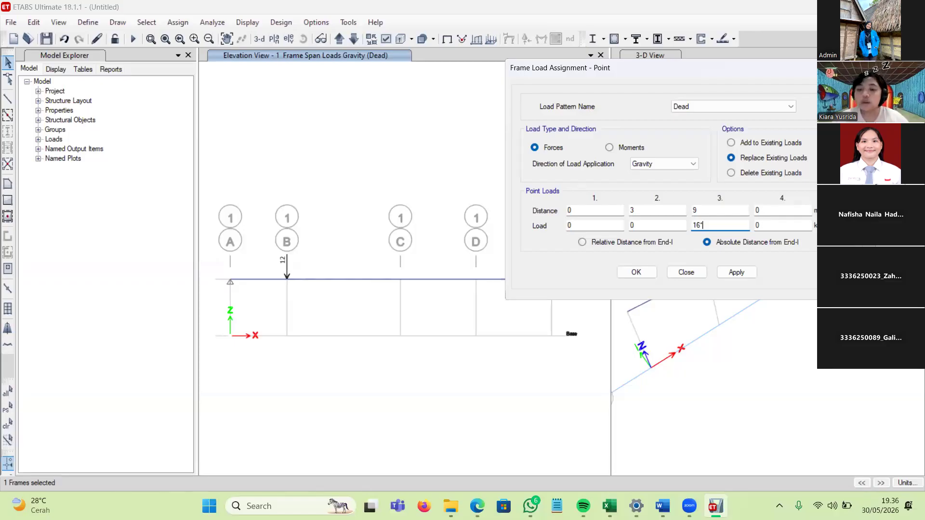
type("c")
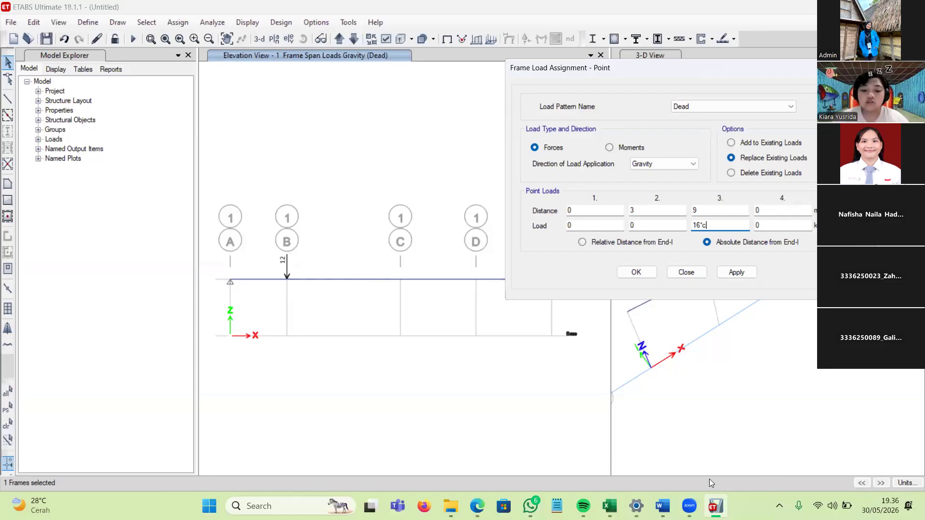
type("os(")
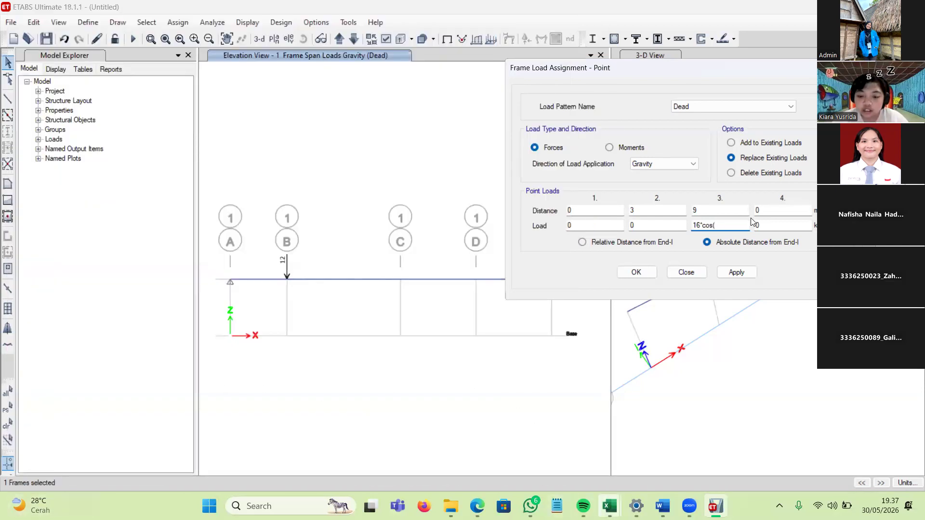
type("25")
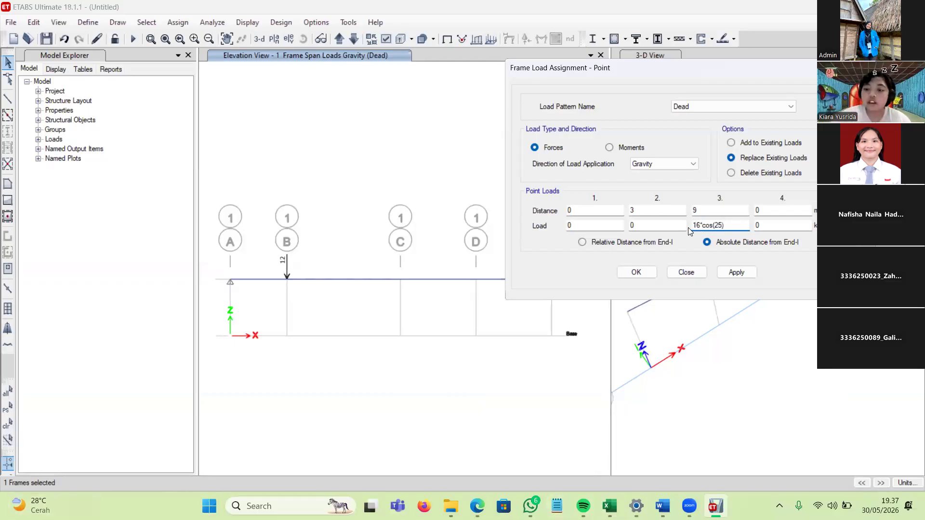
key("Return")
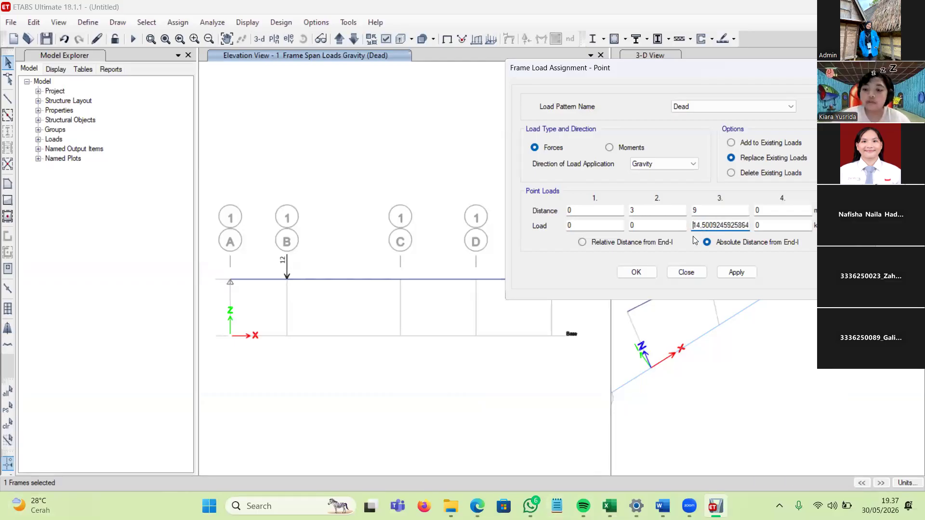
left_click(737, 273)
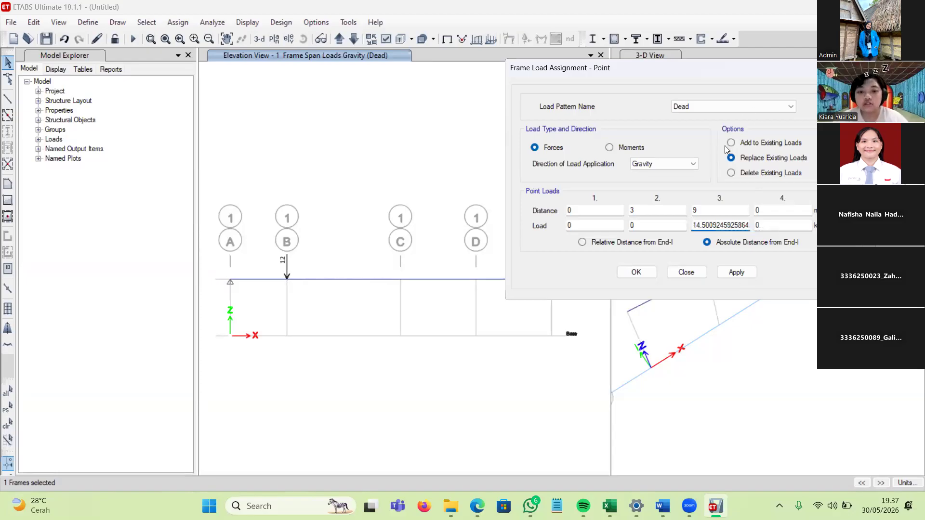
left_click(748, 271)
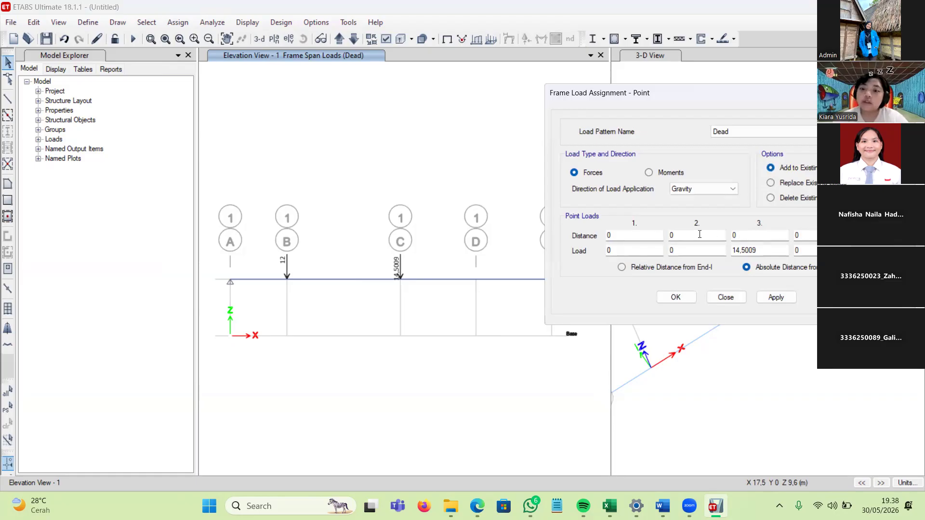
Step: Set the second and third point distances to 3 m and 9 m and the direction of load application to Global-X
left_click(760, 235)
left_click(697, 235)
type("3")
key("Tab")
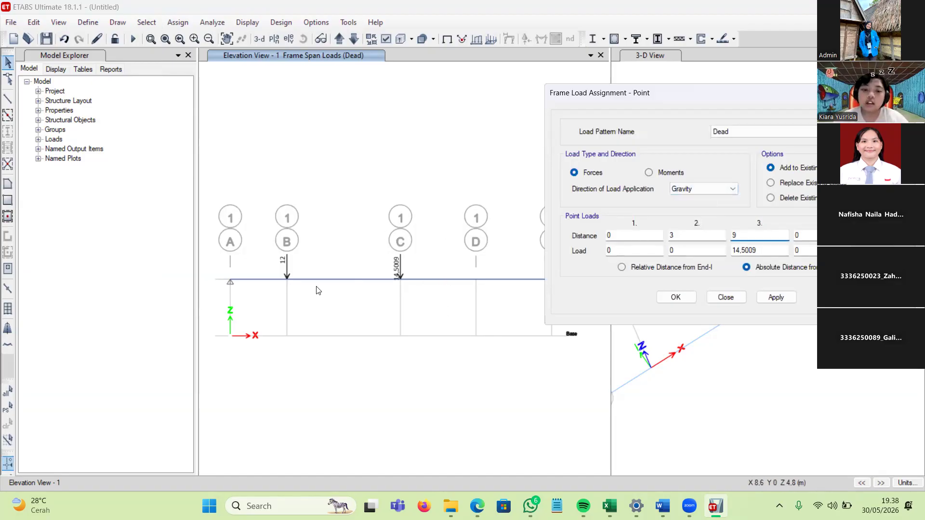
left_click(723, 189)
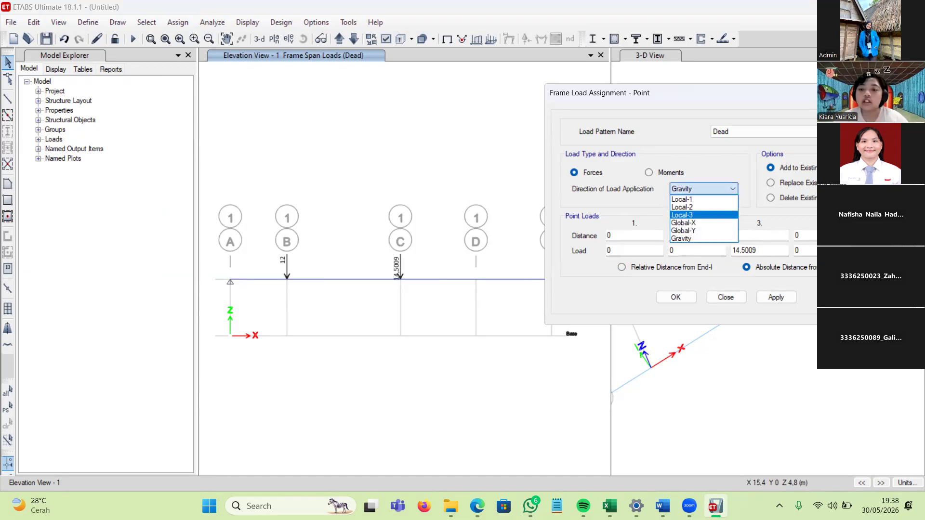
left_click(708, 223)
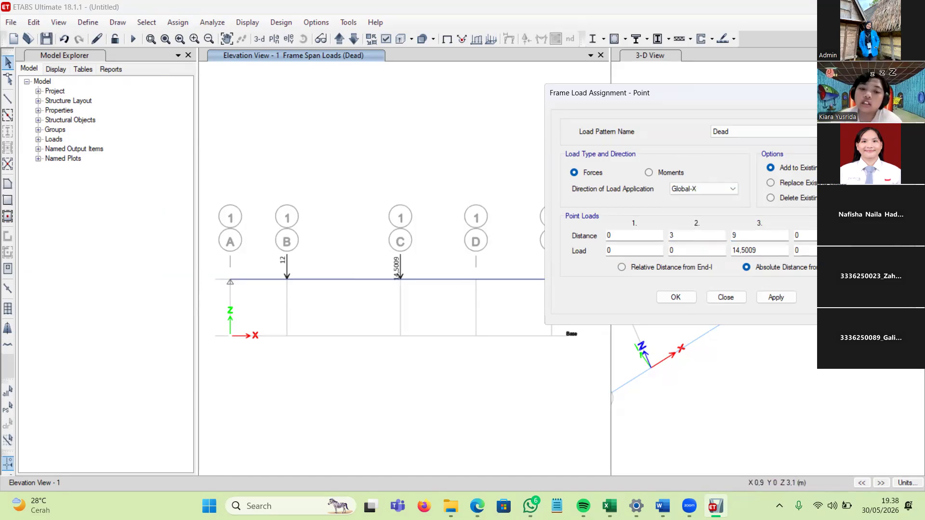
key("Tab")
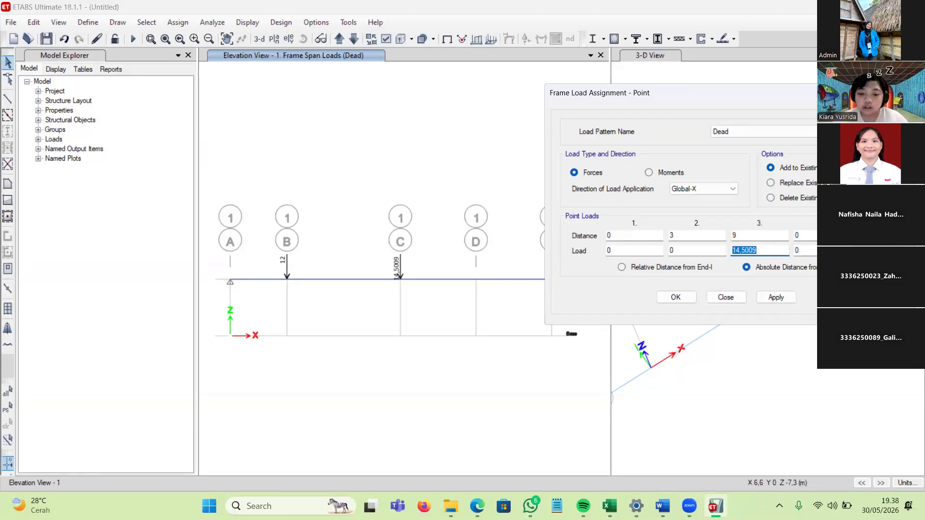
Step: Check the inclined load in the PDF, then enter 16*sin(25) kN as the third point's load and apply it to the beam
left_click(477, 506)
left_click(477, 506)
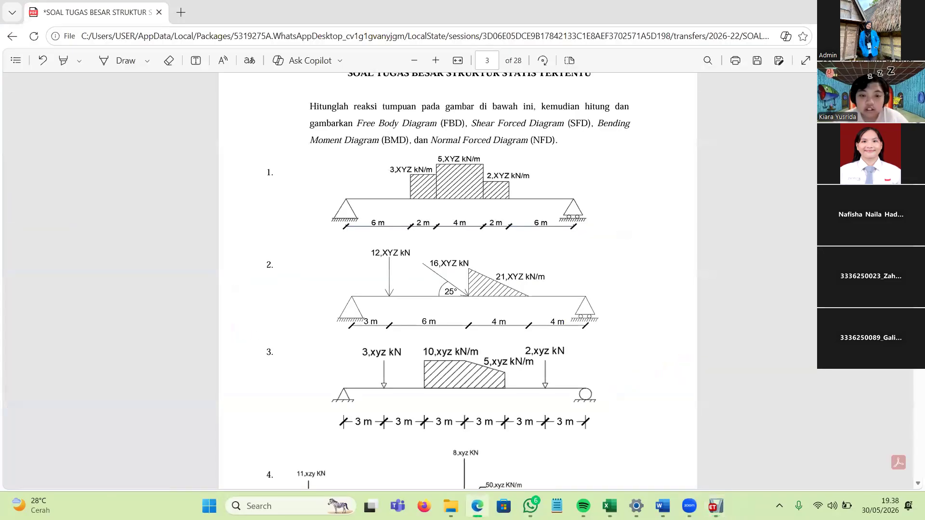
double_click(745, 251)
type("16*s")
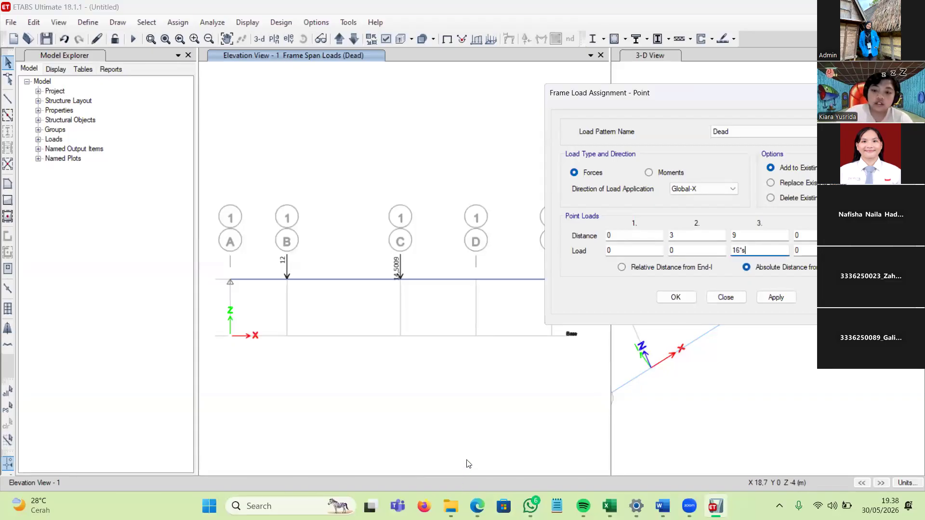
type("in(25)")
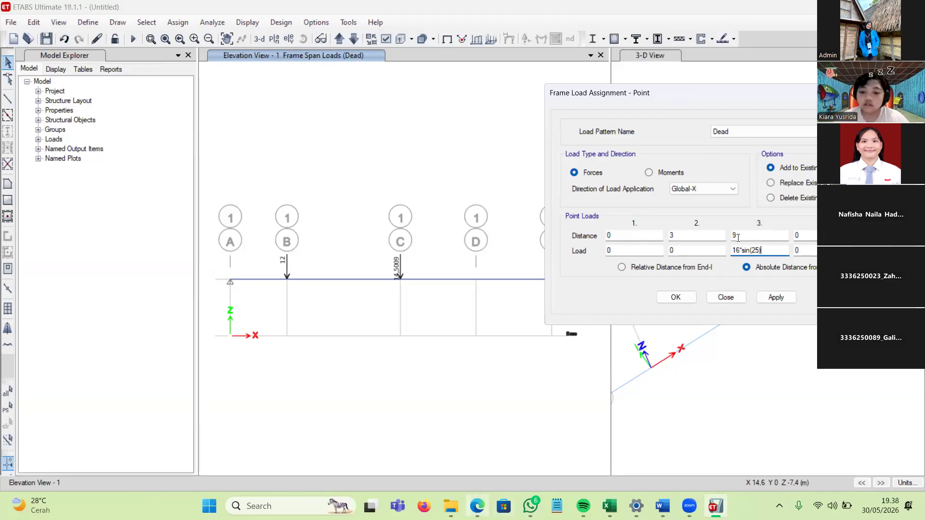
left_click(477, 506)
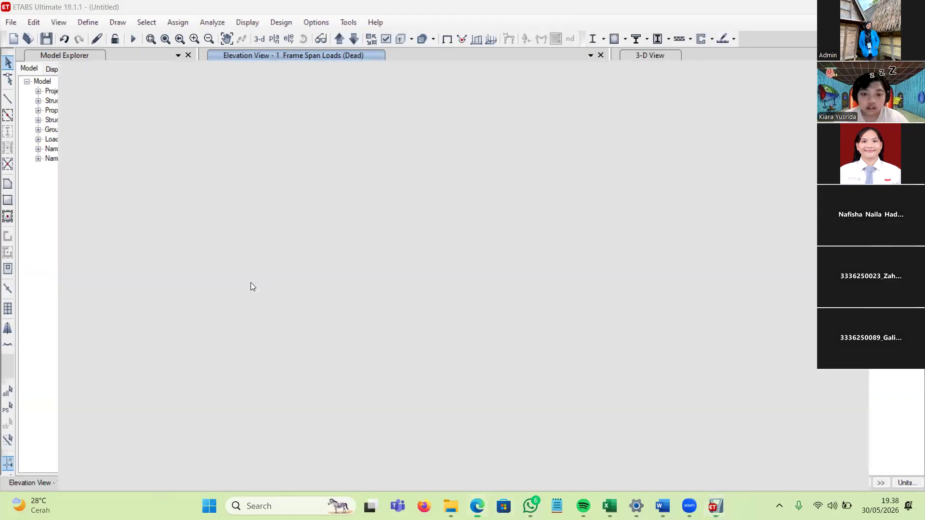
left_click(477, 506)
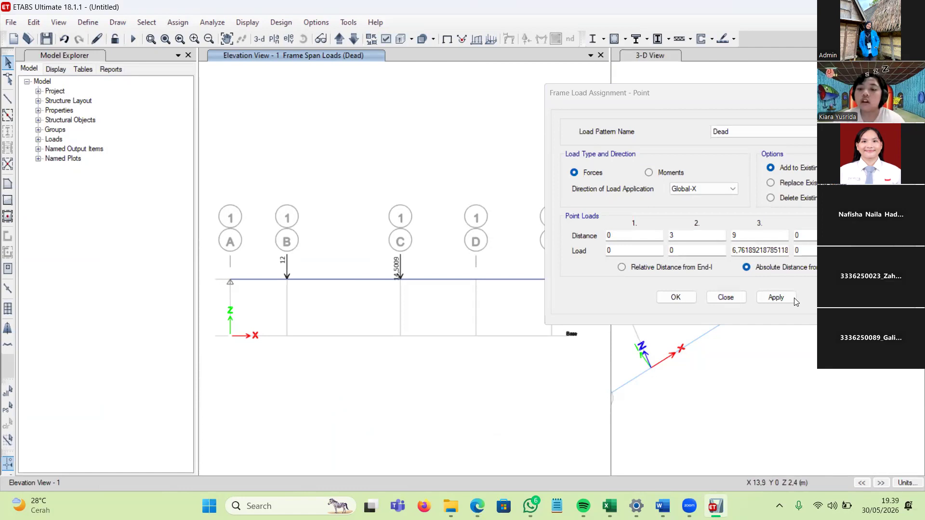
left_click(776, 298)
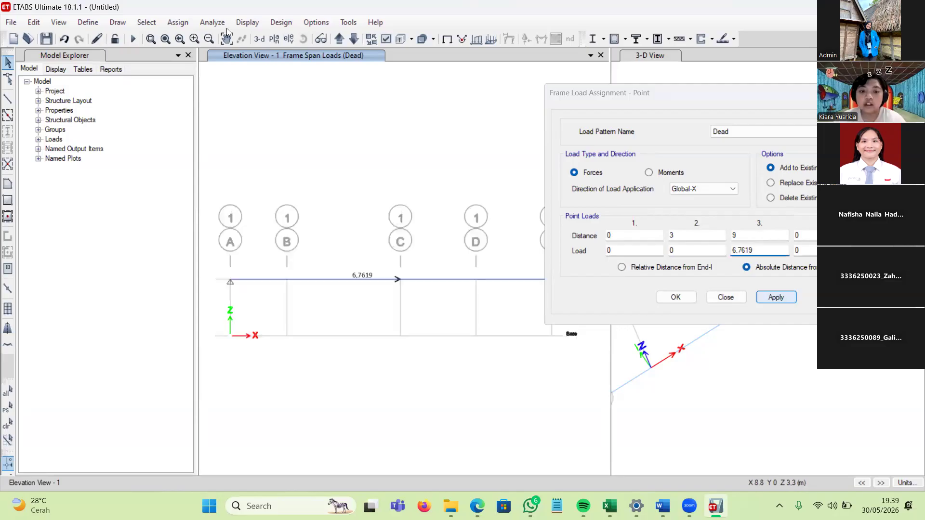
Step: Close the point load assignment and display the beam's Dead frame span forces with joint loads and loading values
left_click_drag(675, 93, 475, 219)
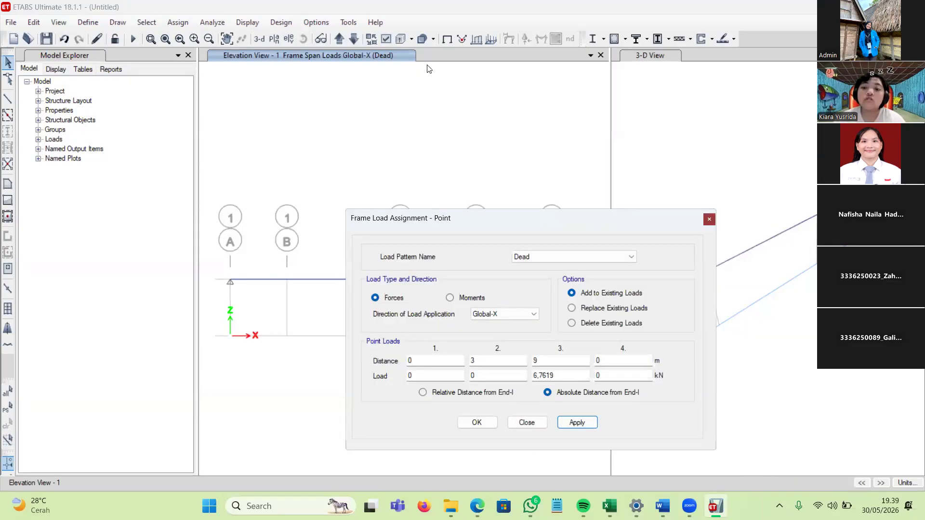
left_click(709, 220)
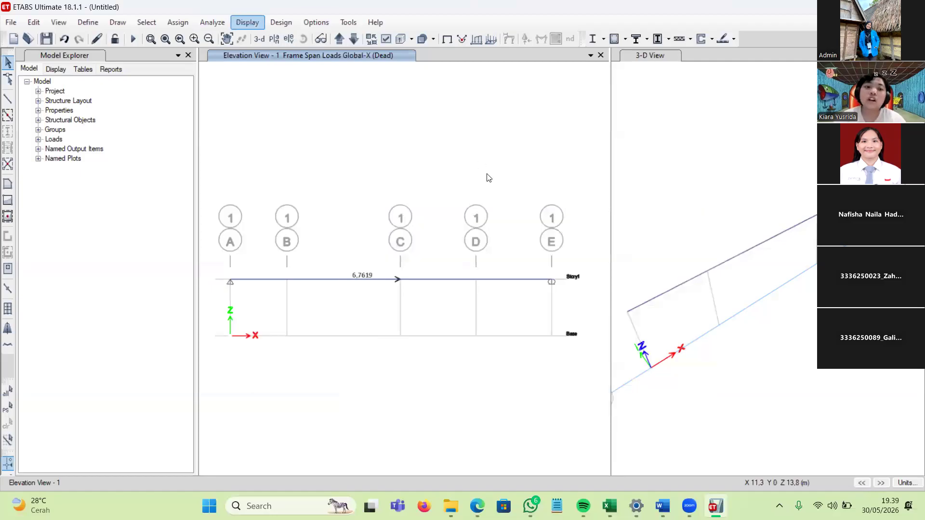
left_click(247, 22)
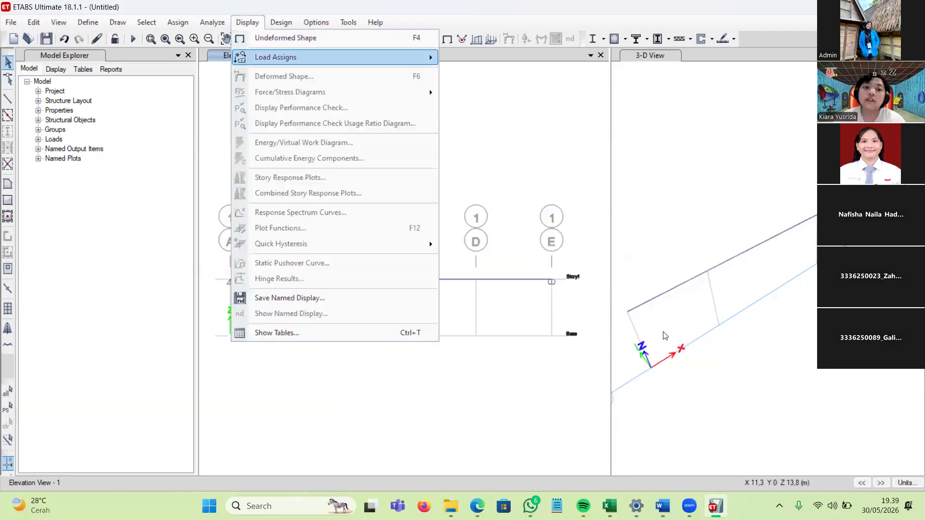
mouse_move(275, 57)
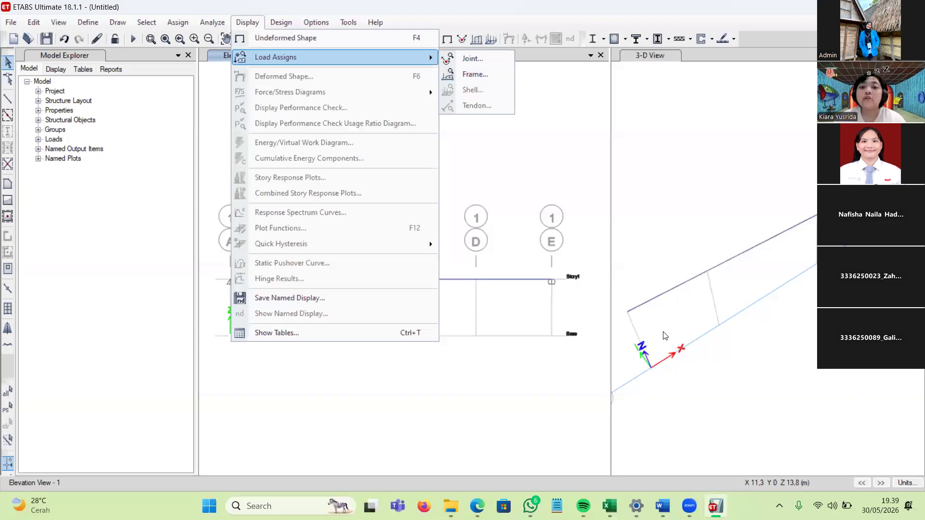
left_click(475, 74)
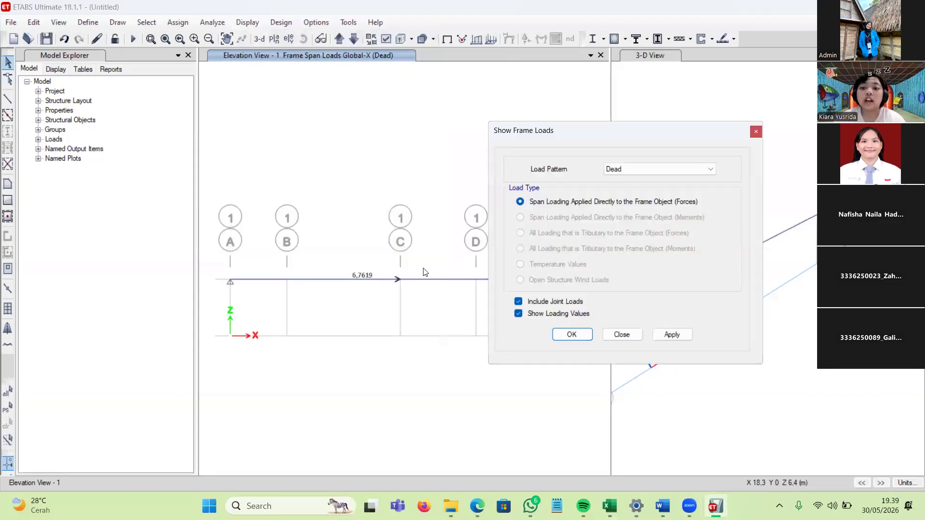
left_click(672, 335)
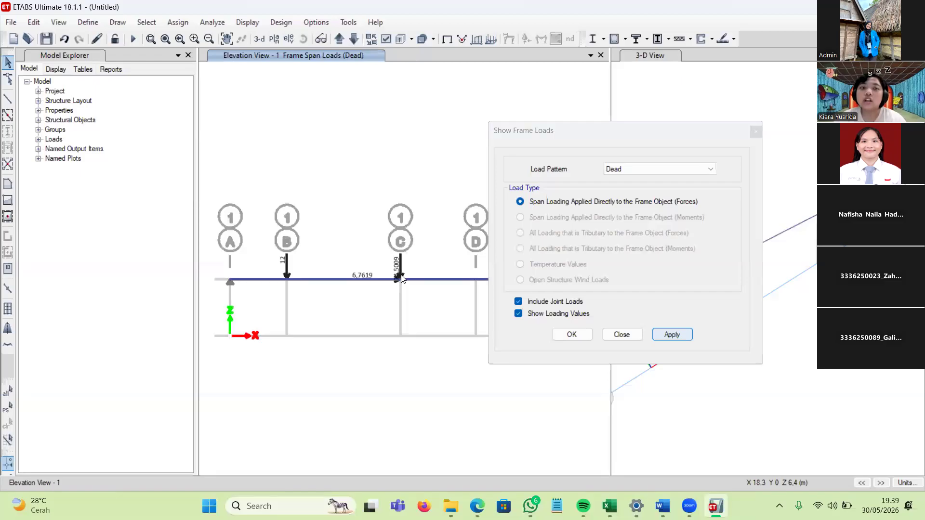
left_click(756, 131)
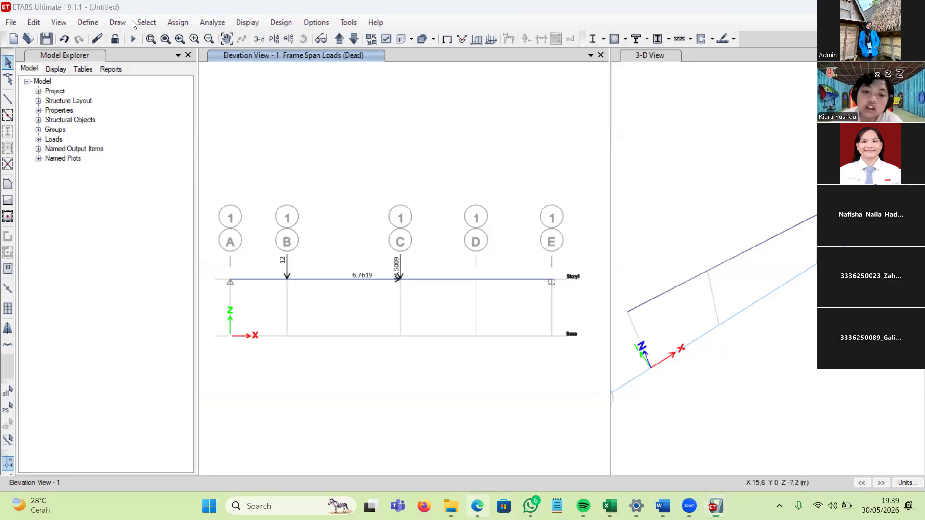
Step: Check problem 2 in the PDF, then select the beam between grids C and D for a distributed load with absolute distances from End-I
key("alt+Tab")
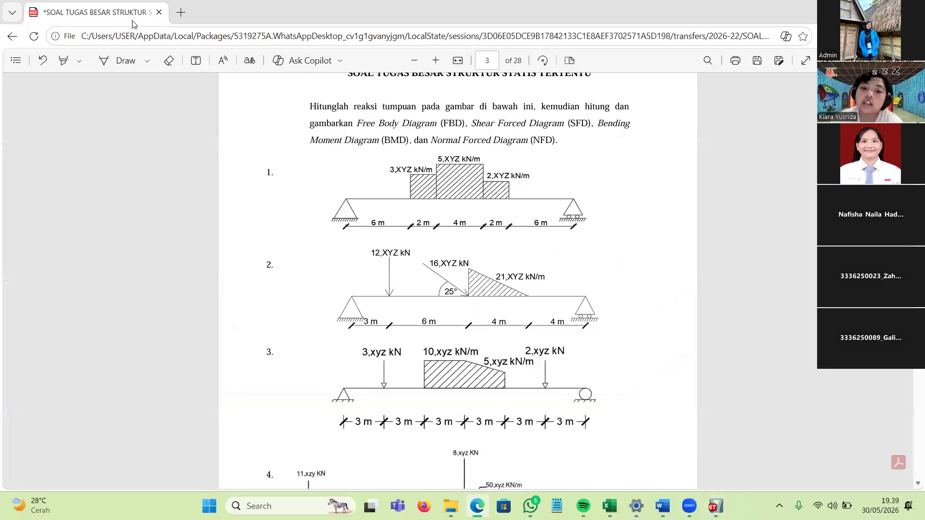
key("alt+Tab")
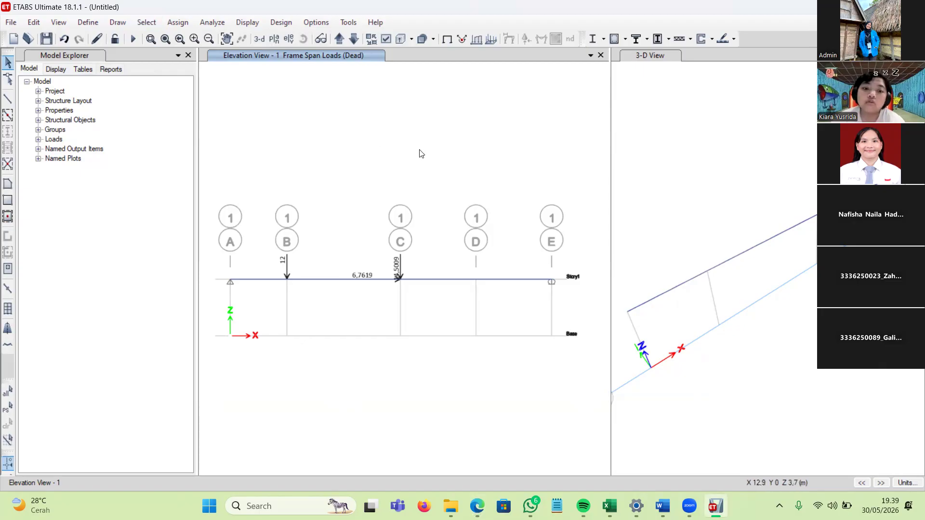
left_click_drag(465, 258, 433, 305)
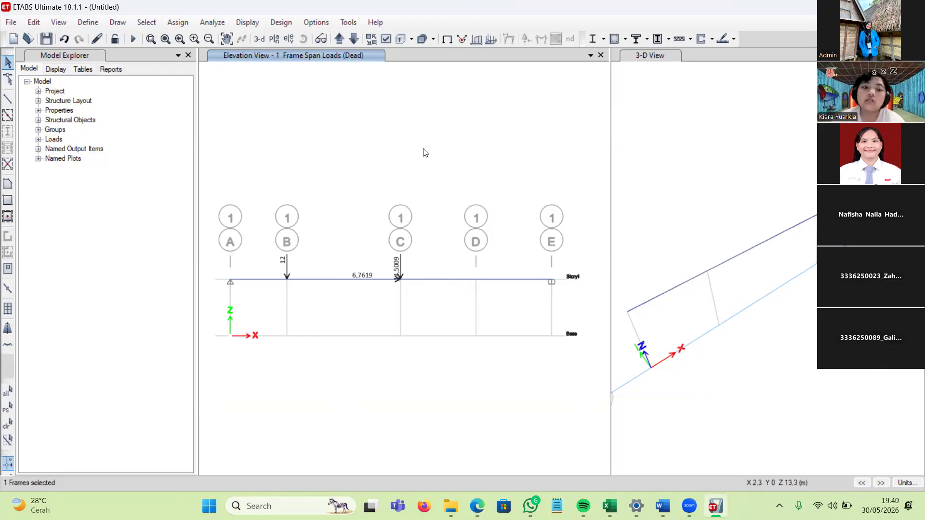
left_click(178, 23)
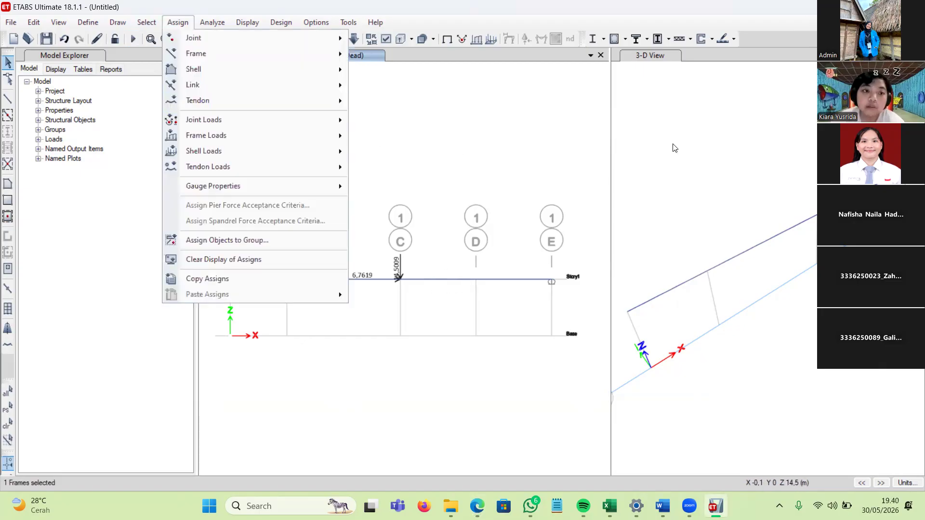
mouse_move(206, 136)
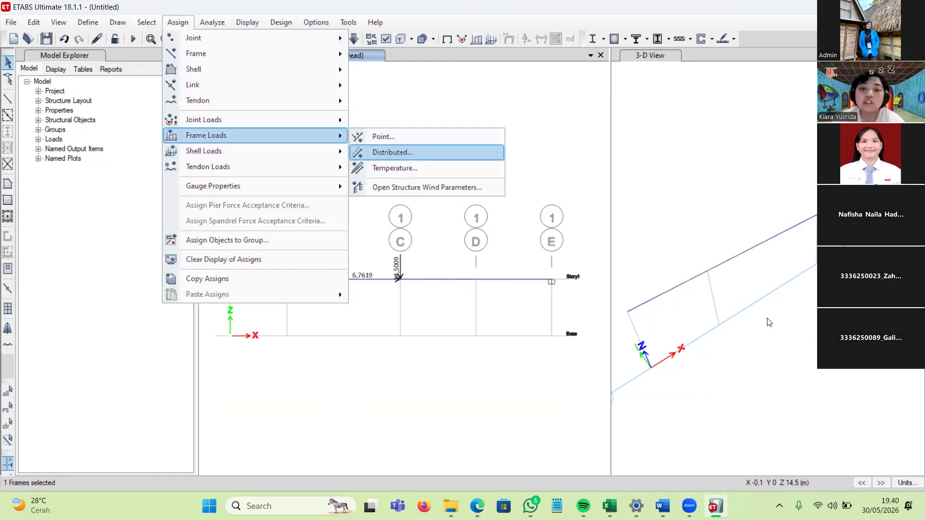
left_click(393, 152)
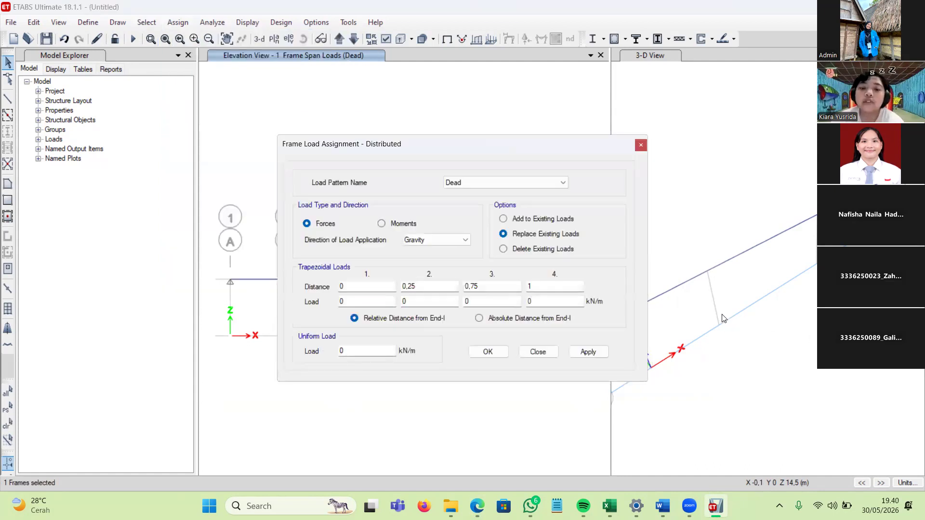
left_click_drag(433, 144, 648, 140)
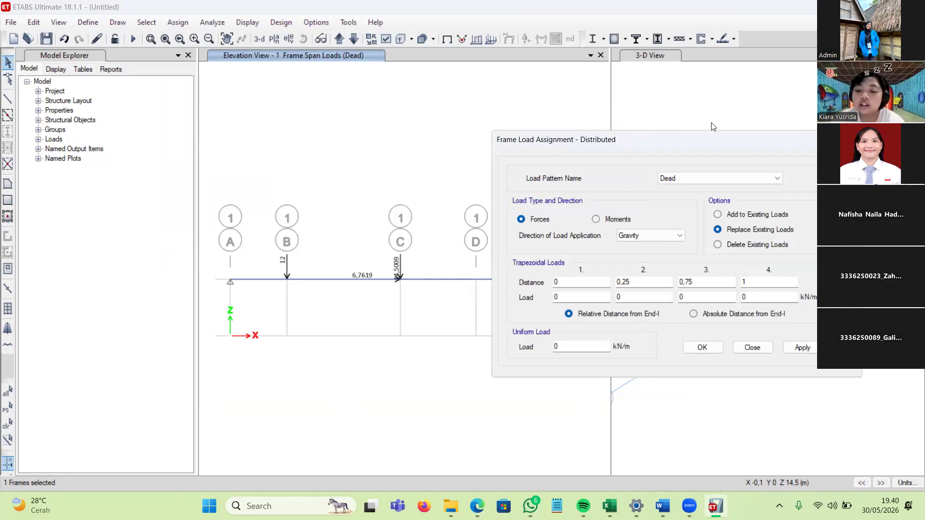
left_click(694, 314)
left_click_drag(674, 140, 731, 139)
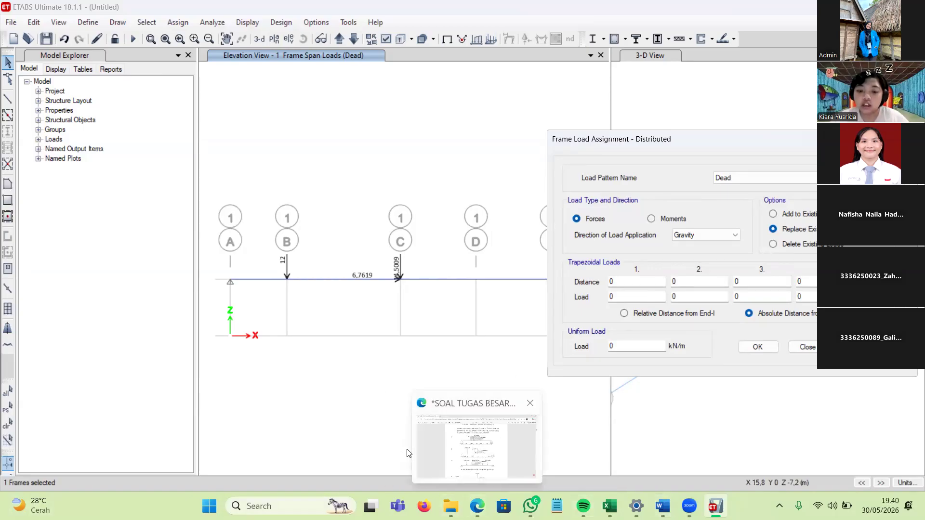
Step: Review problem 2's triangular load in the PDF and set the distributed load's direction of application to Gravity Proj
left_click(408, 452)
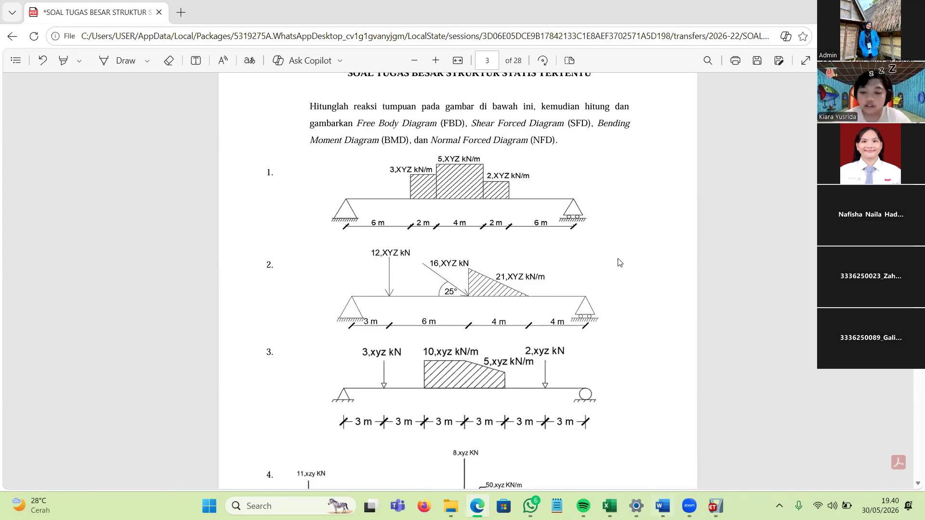
key("alt+Tab")
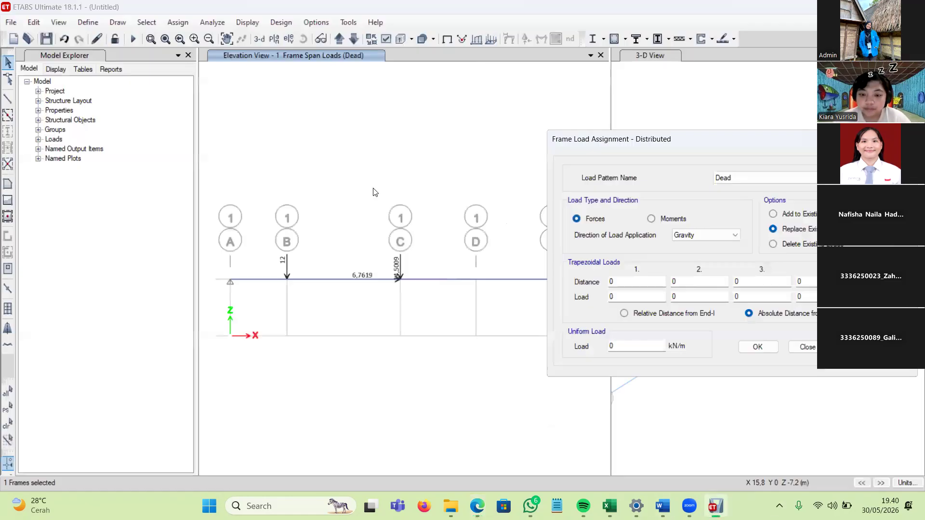
key("alt+Tab")
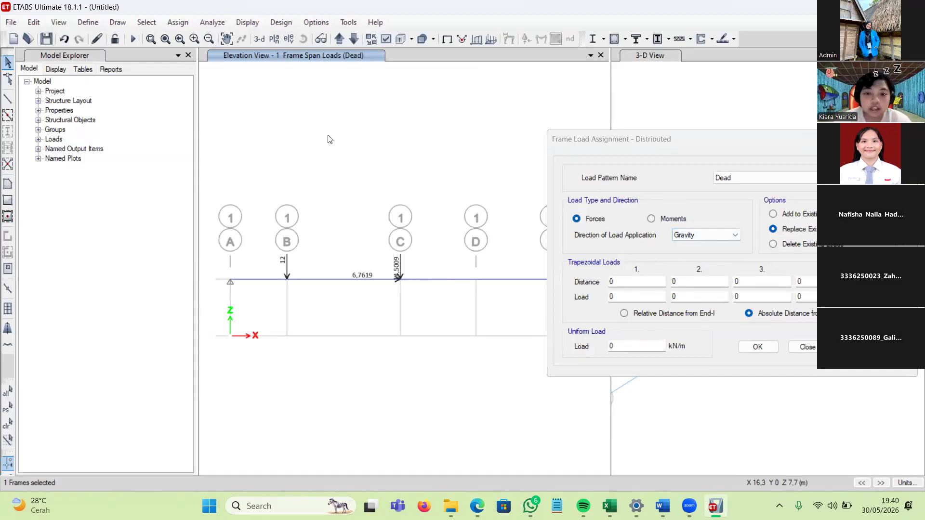
left_click(706, 235)
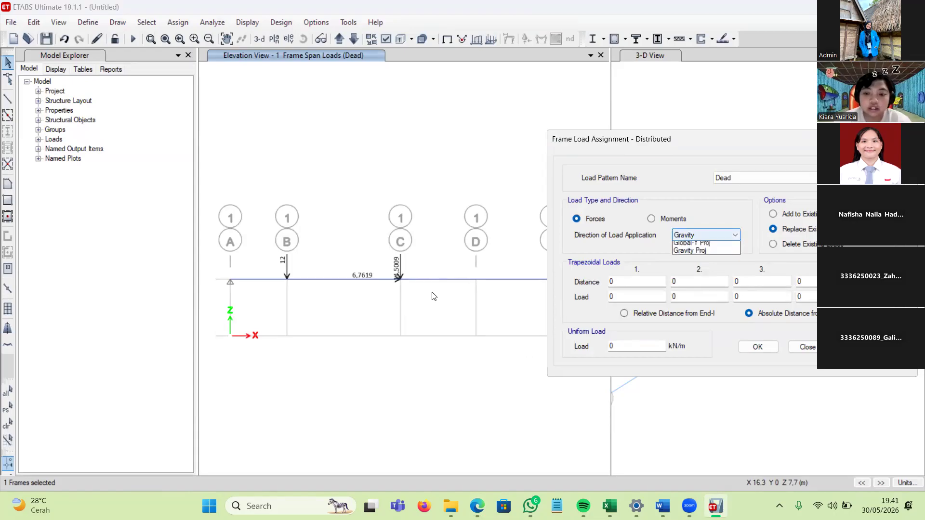
left_click(689, 308)
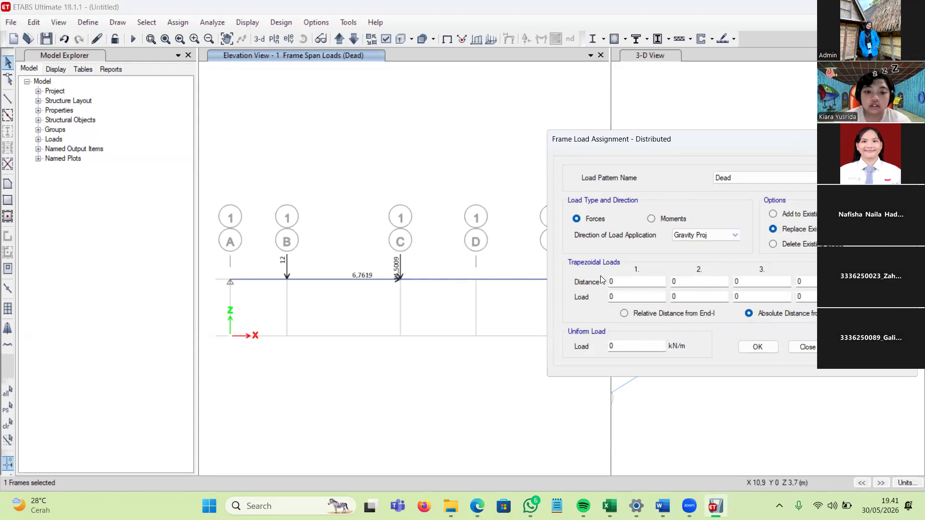
Step: Check the triangular load's span in the PDF, then set the second and third trapezoidal load distances to 9 m and 13 m
left_click_drag(454, 259, 435, 288)
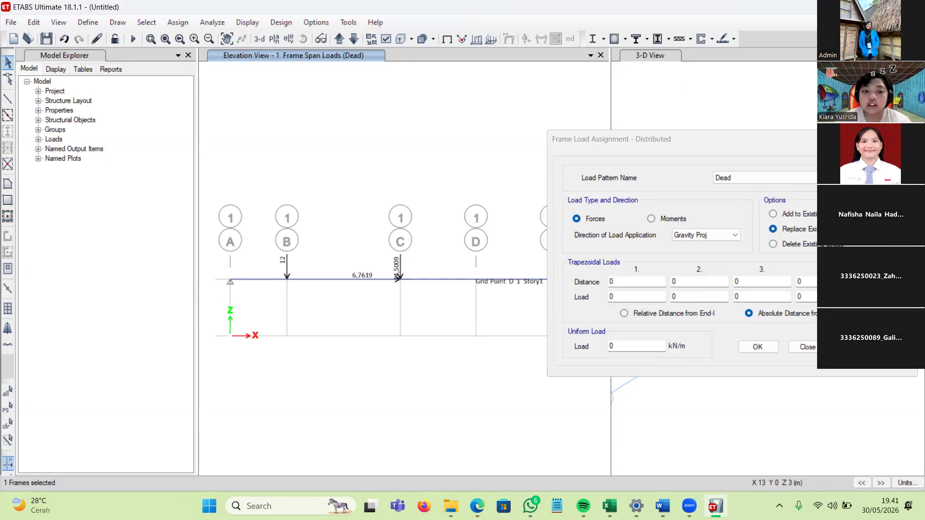
double_click(612, 282)
left_click(684, 281)
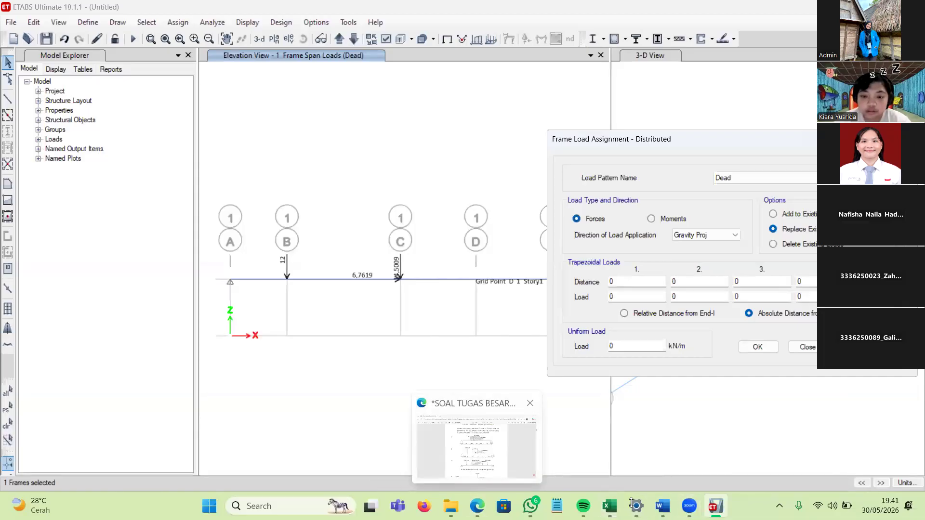
left_click(717, 506)
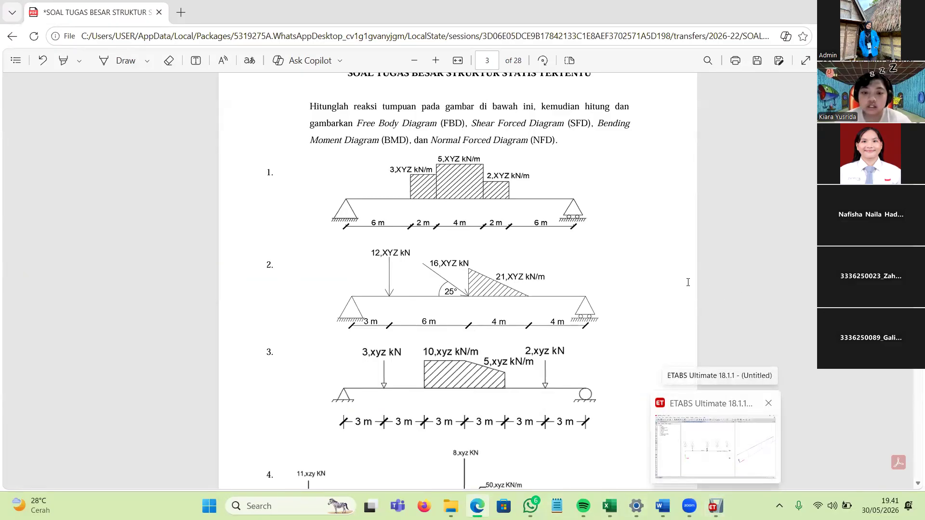
left_click(715, 446)
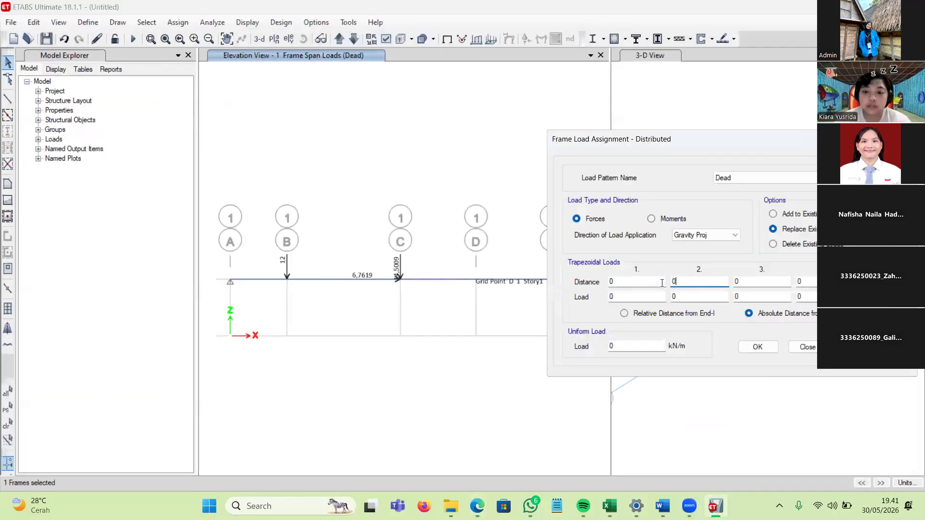
key("Tab")
type("13")
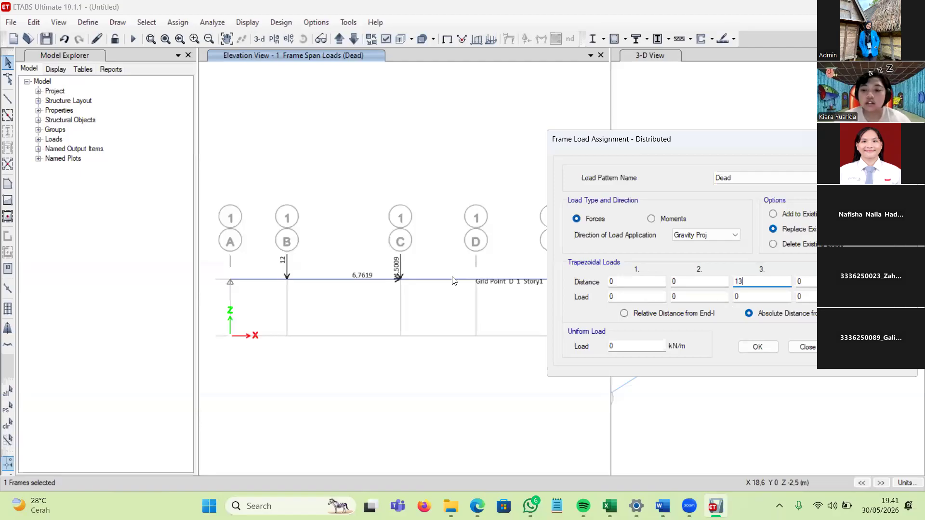
key("shift+Tab")
type("9")
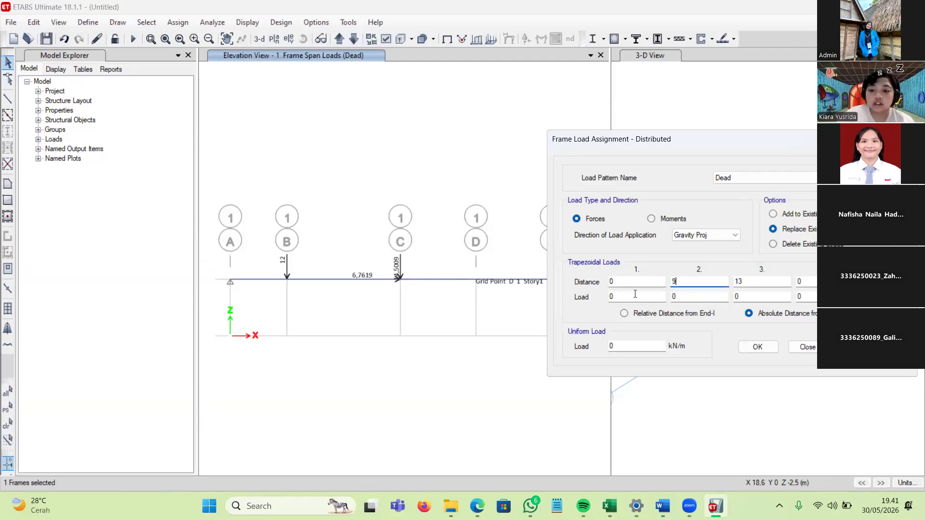
Step: Check the load's magnitude in the PDF, then enter 21 kN/m as the first trapezoidal load and add it to the beam's existing loads
left_click(458, 260)
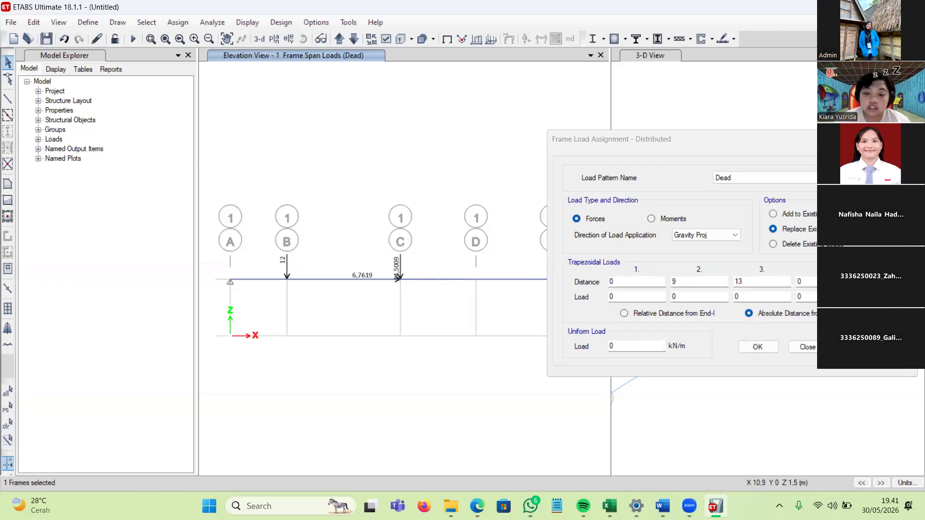
left_click(640, 311)
double_click(611, 296)
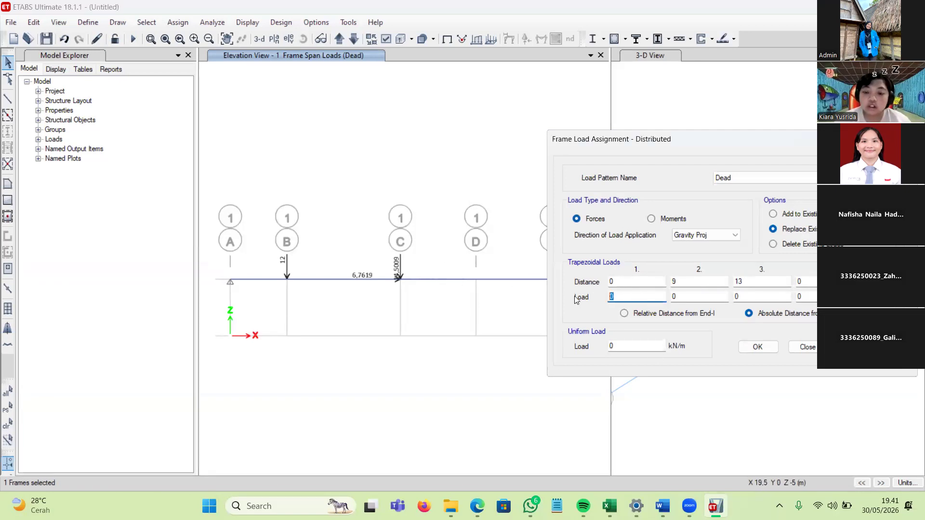
left_click(477, 506)
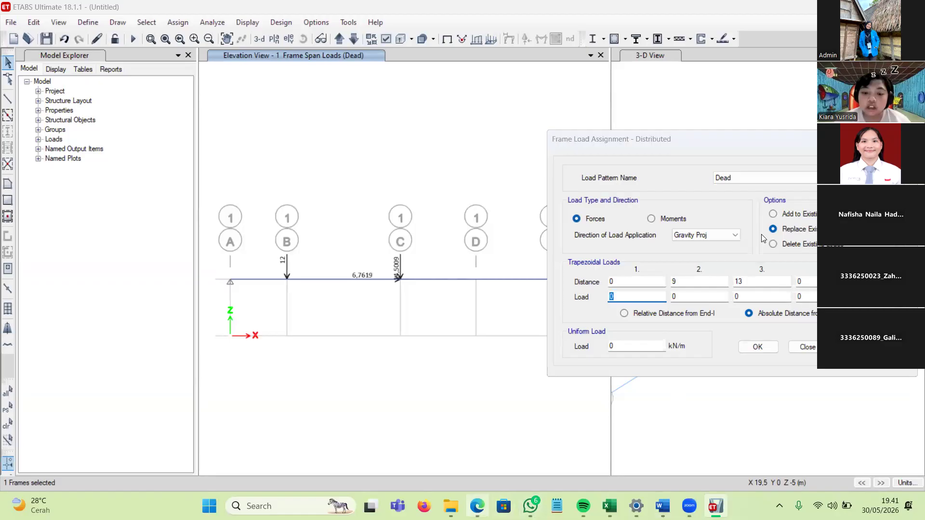
key("alt+Tab")
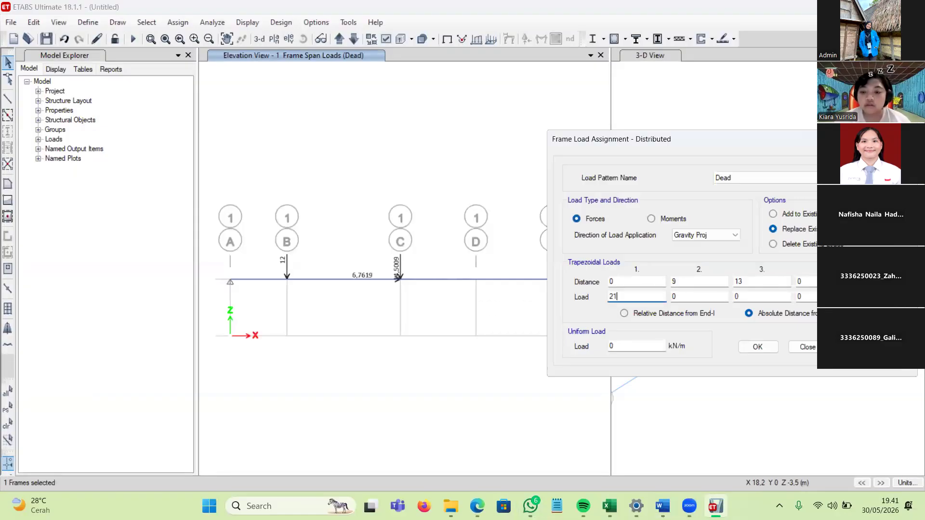
left_click(774, 214)
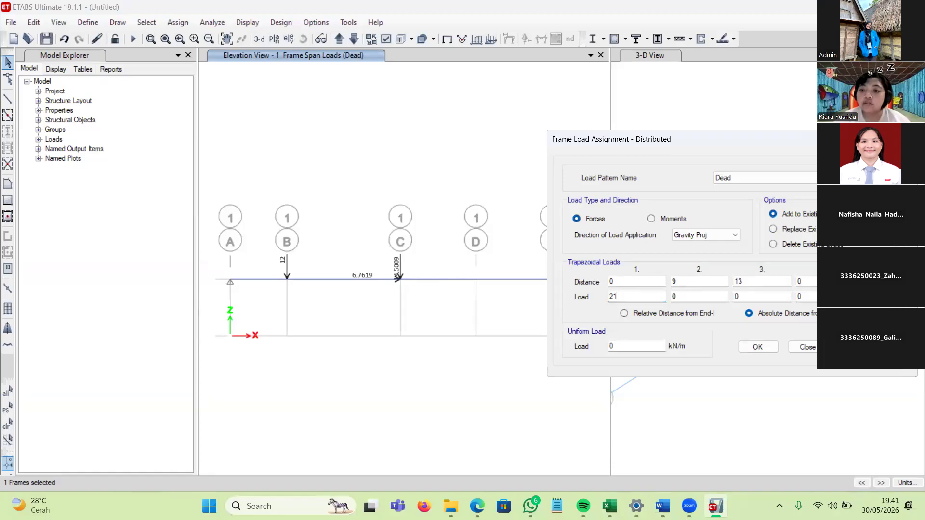
left_click(468, 233)
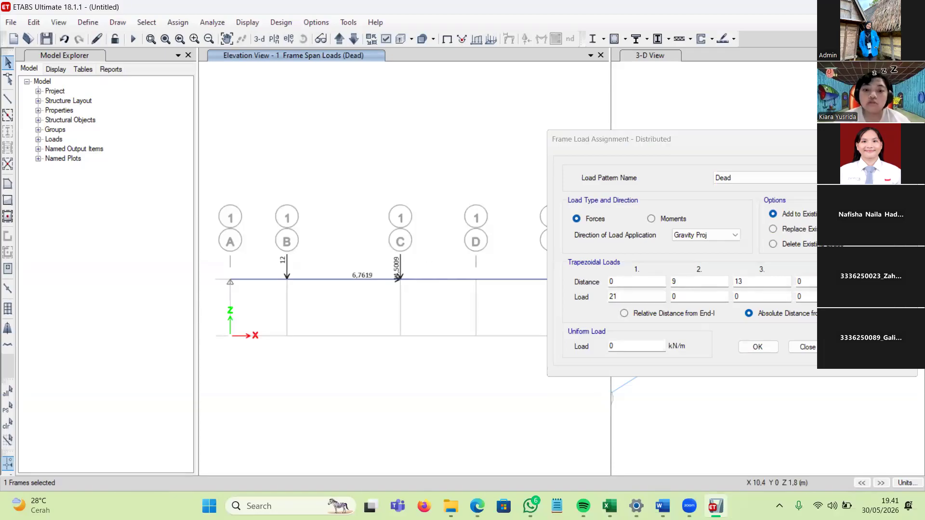
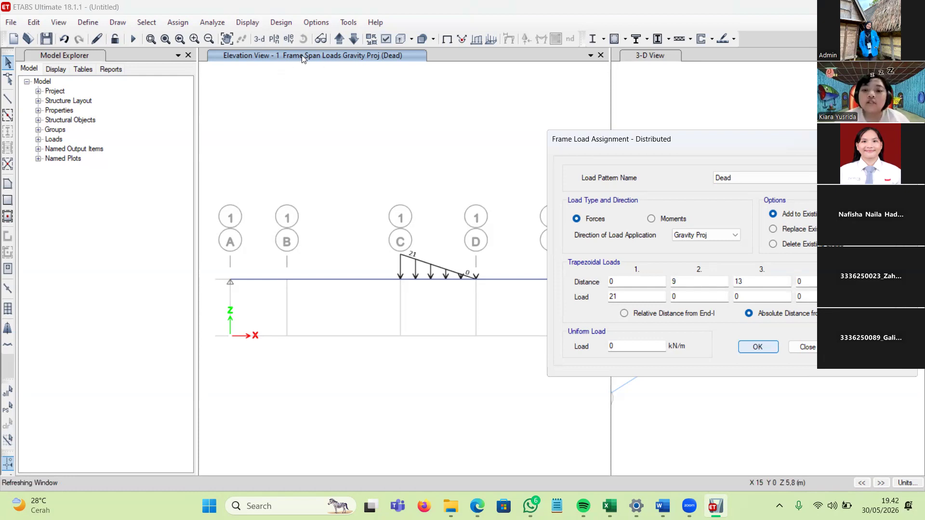
Step: Display the frame span loads of the Dead pattern in the elevation, including joint loads and loading values
key("alt+y")
key("Down")
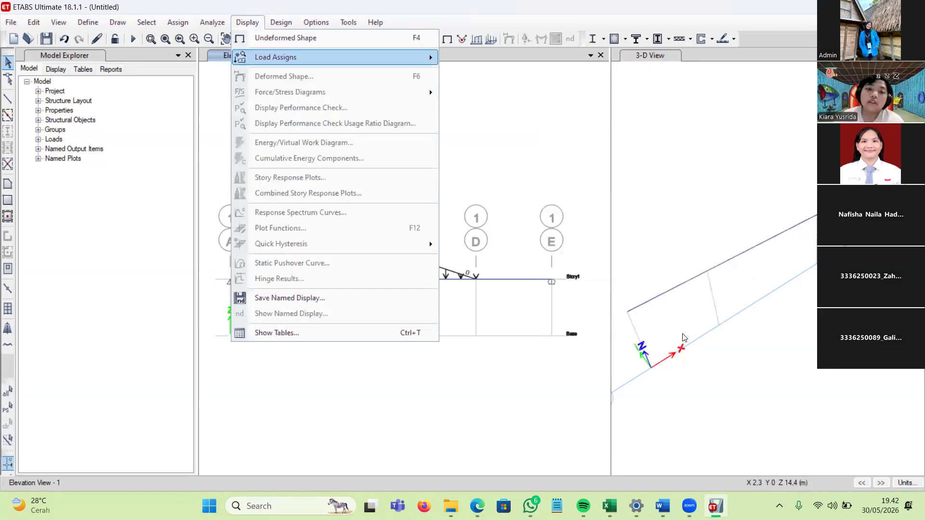
key("Right")
key("Down")
key("Down")
key("Return")
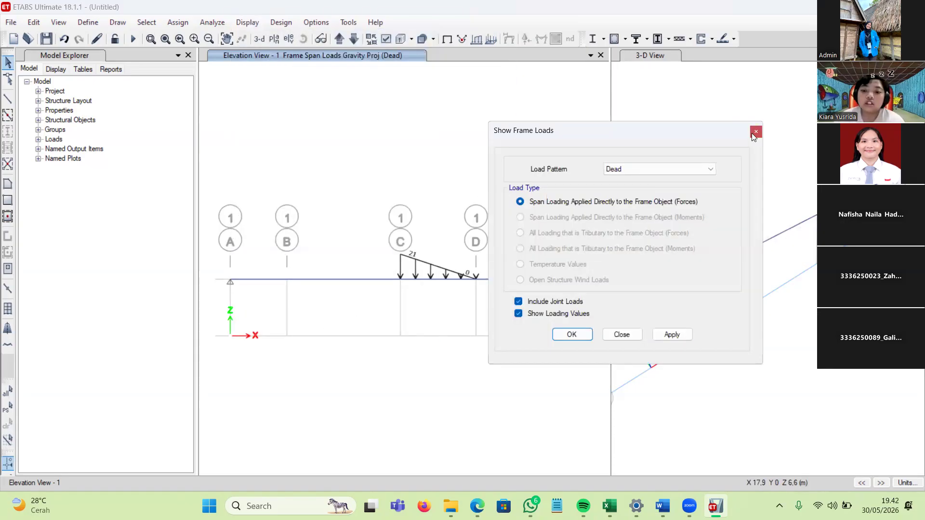
left_click(672, 335)
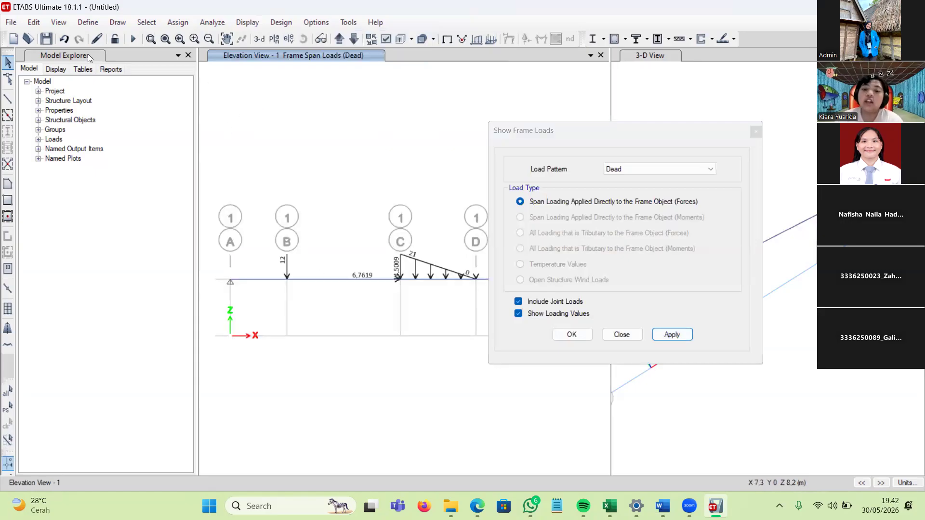
left_click(757, 132)
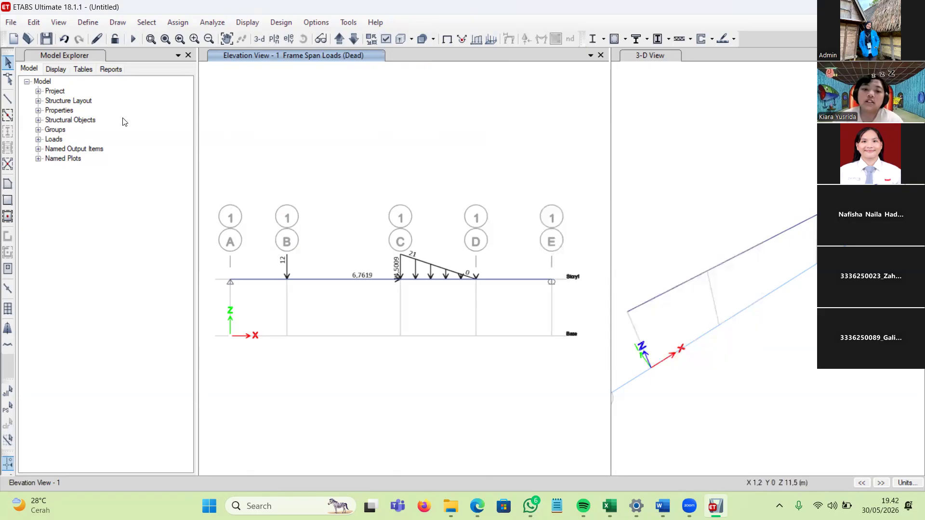
Step: Run the analysis, saving the model as SIMPLE BEAM NO 2 inside a new folder in ETABS NYOBA
left_click(133, 40)
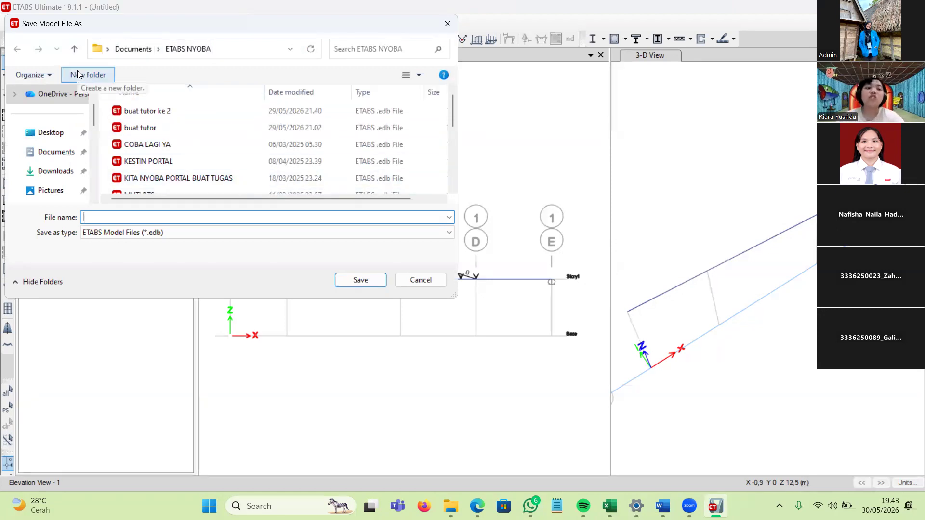
left_click(77, 71)
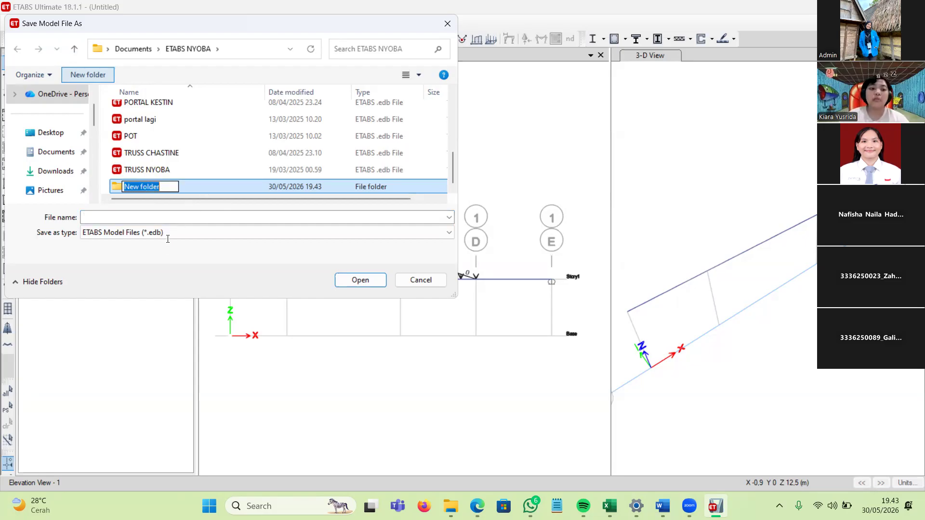
key("Right")
key("Return")
key("Return")
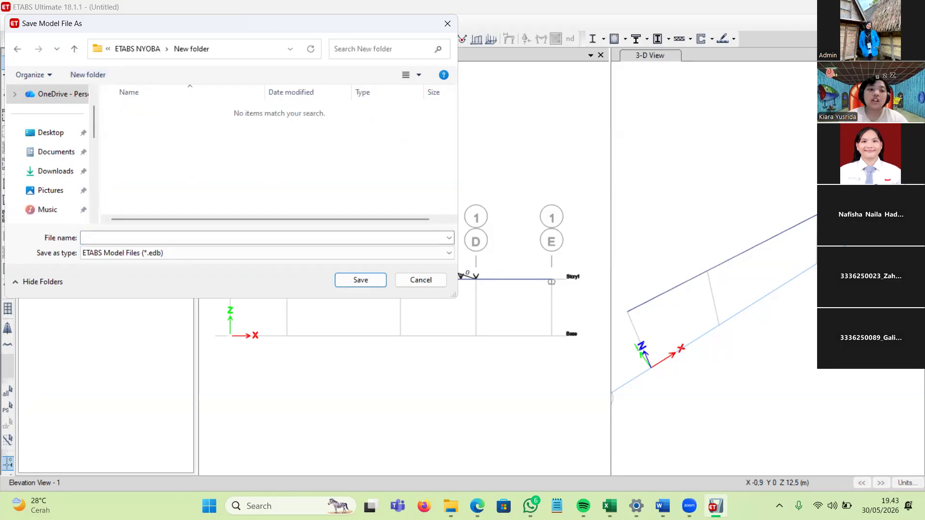
type("SIMPLE BEA")
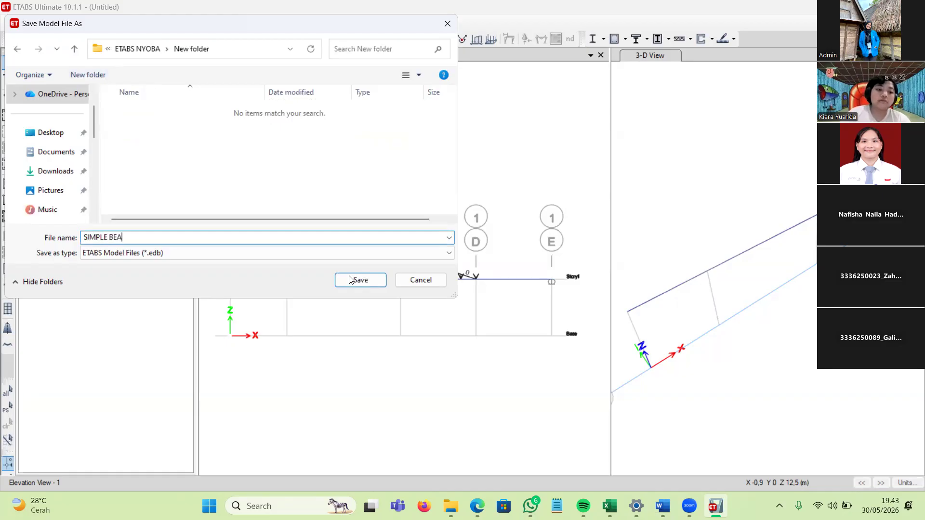
type("M NO 2")
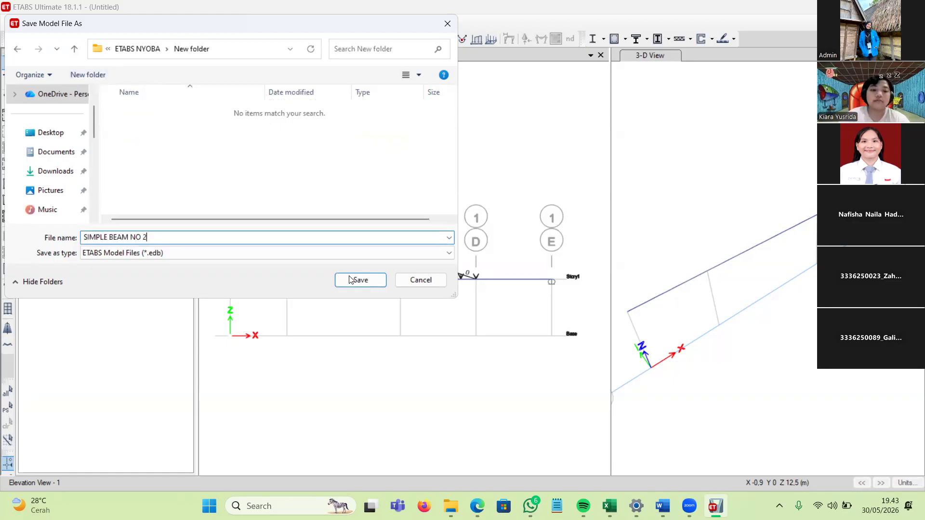
left_click(351, 280)
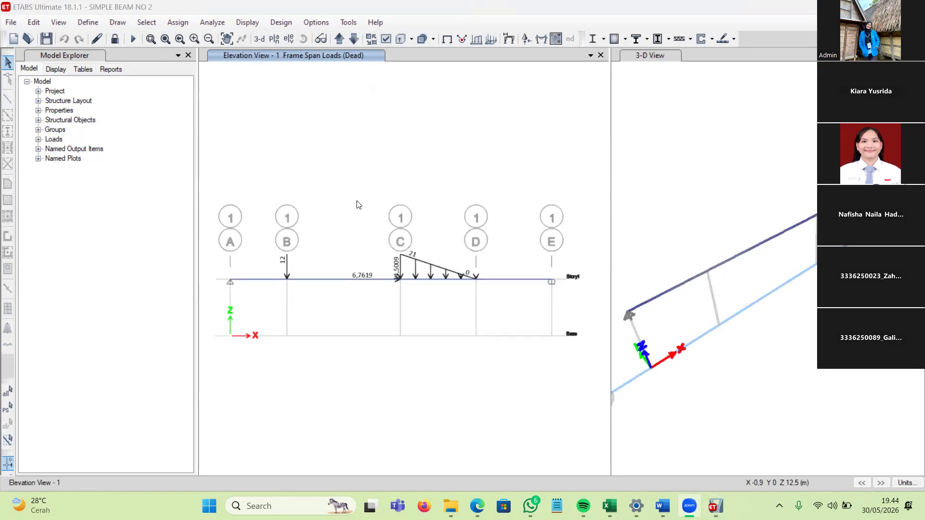
Step: Show the deformed shape for Dead in the 3-D view and dismiss the analysis messages
left_click(689, 234)
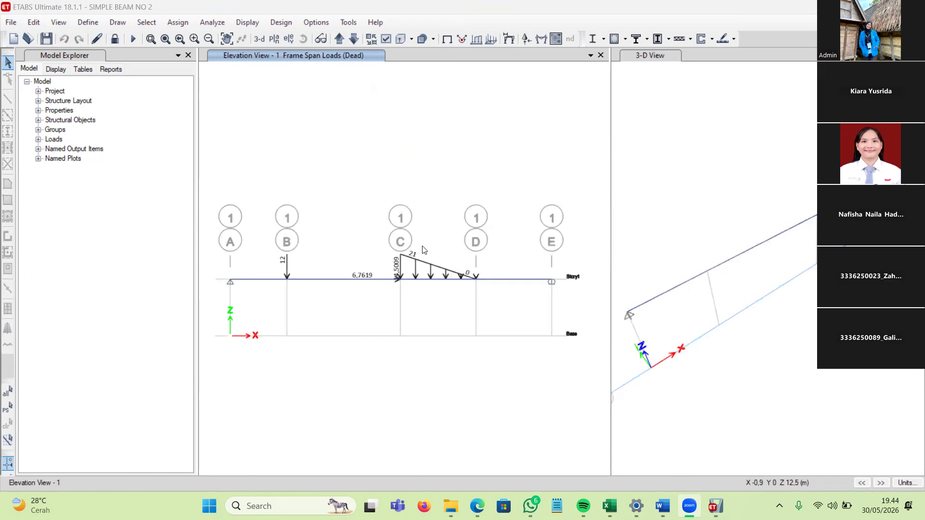
key("F6")
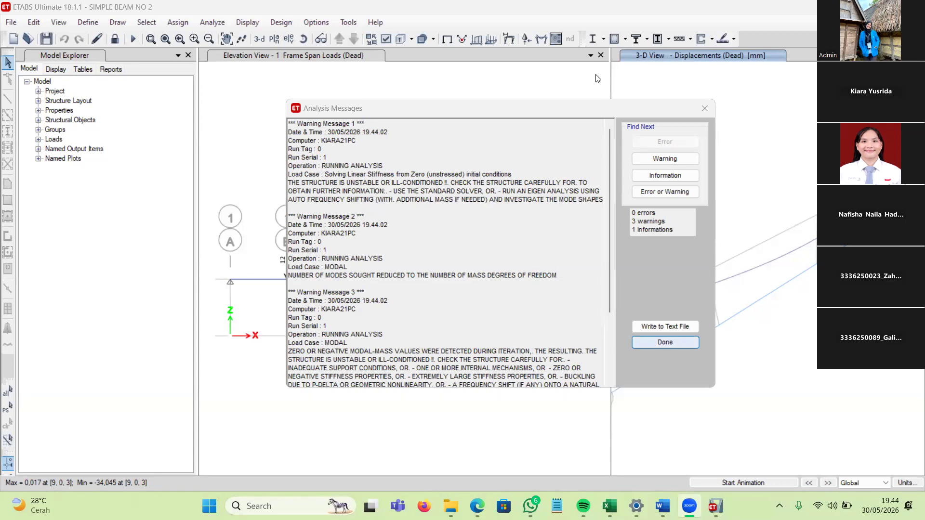
key("Return")
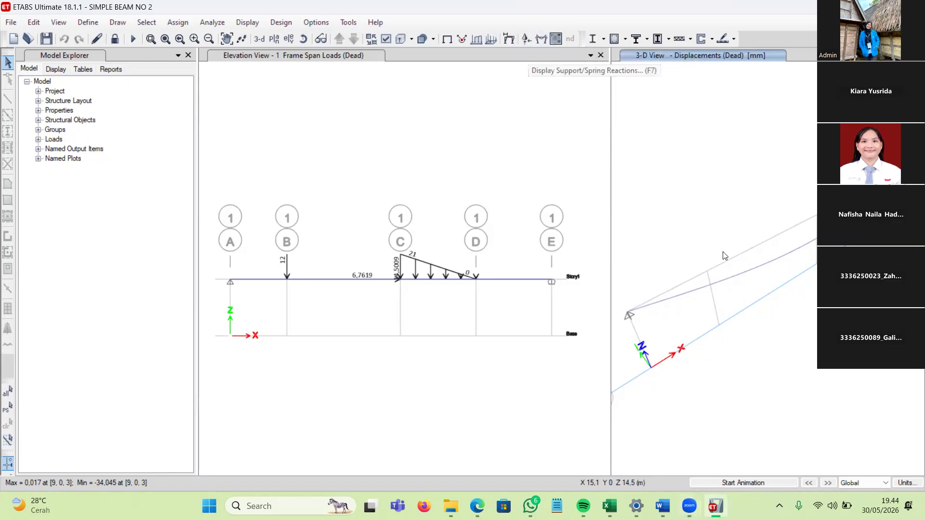
Step: Display the support reactions Fx, Fy and Fz for the Dead case as arrows in the grid 1 elevation
key("F7")
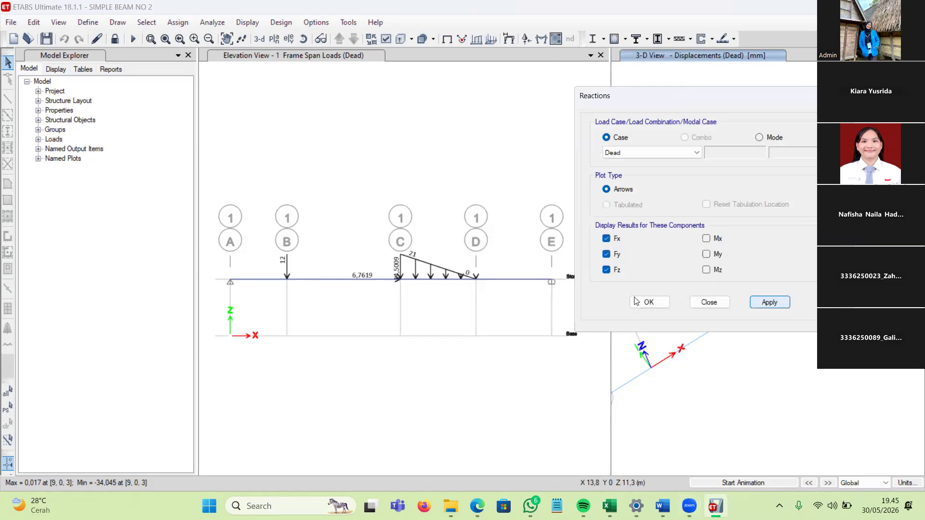
left_click(520, 284)
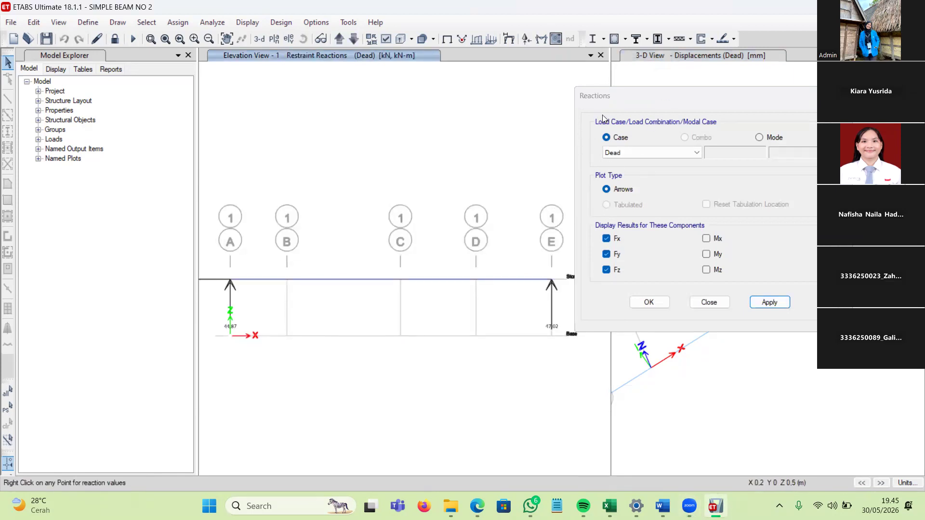
left_click_drag(672, 96, 608, 105)
left_click(630, 163)
left_click(656, 318)
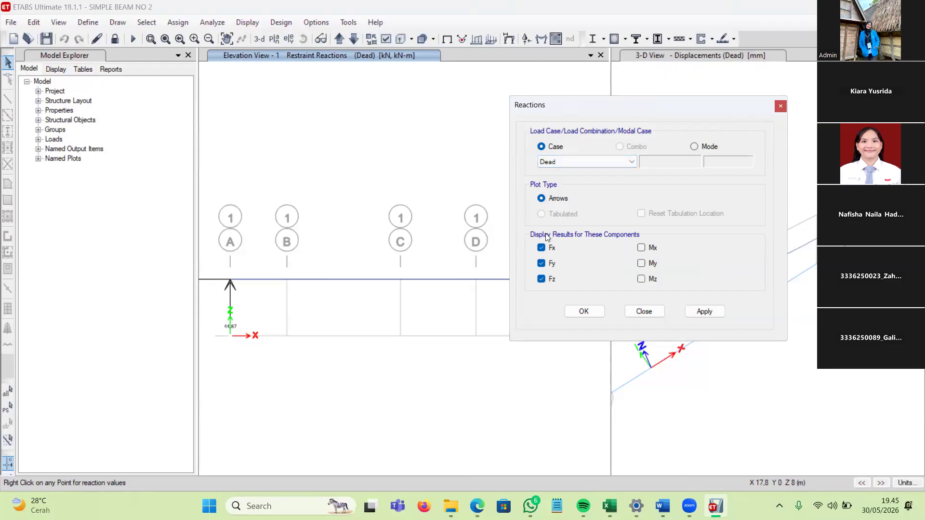
left_click_drag(593, 105, 669, 108)
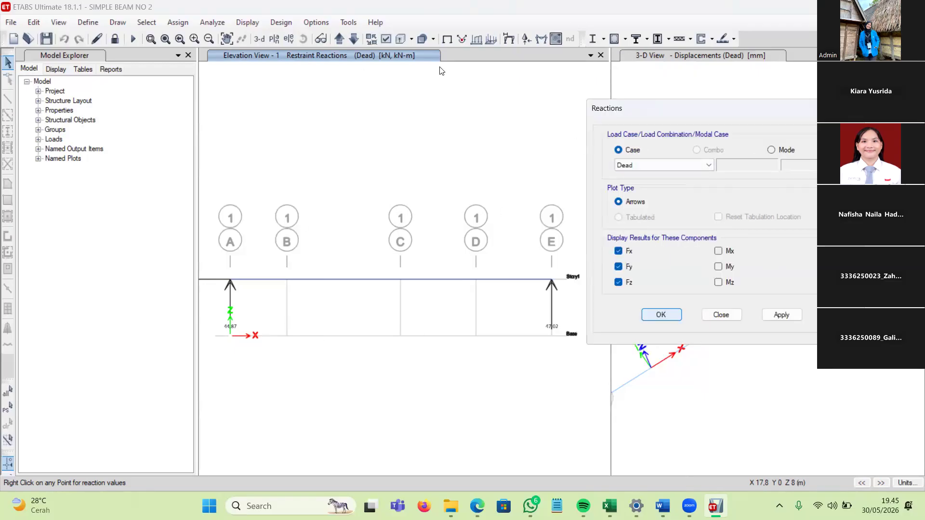
Step: Display the filled Shear 2-2 diagram for the Dead case in the elevation, with values at controlling stations
left_click(540, 41)
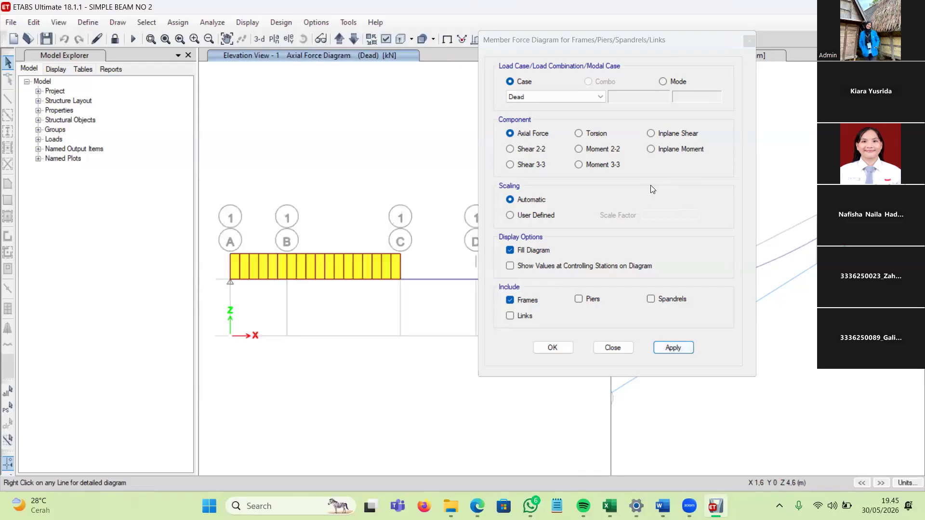
left_click(635, 180)
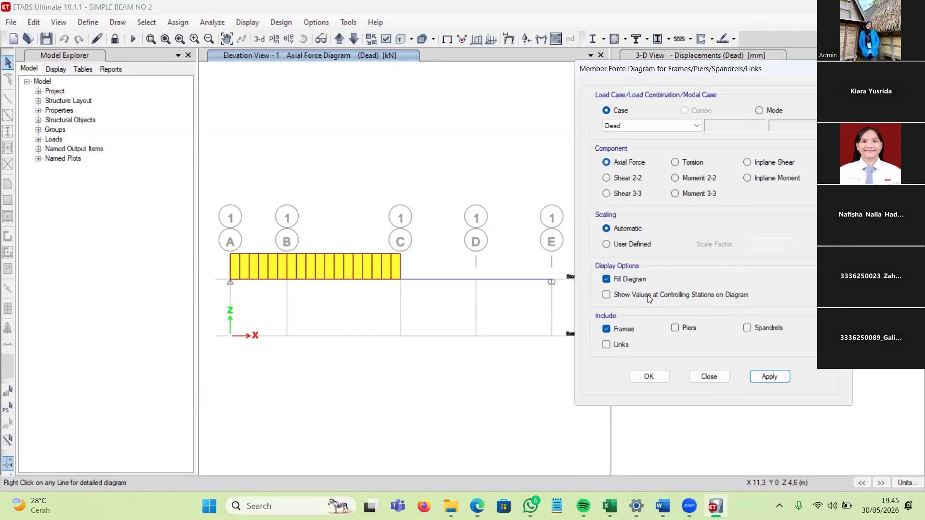
left_click(606, 178)
left_click(606, 295)
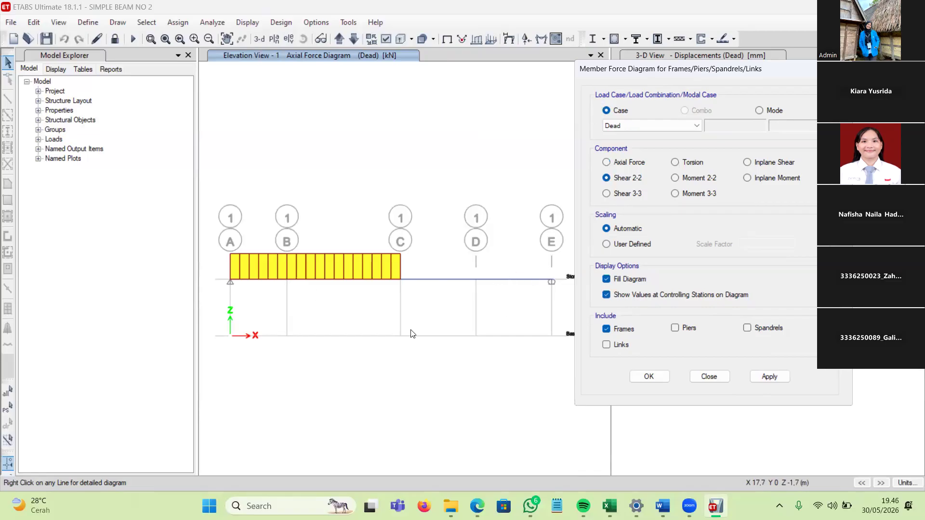
left_click(770, 377)
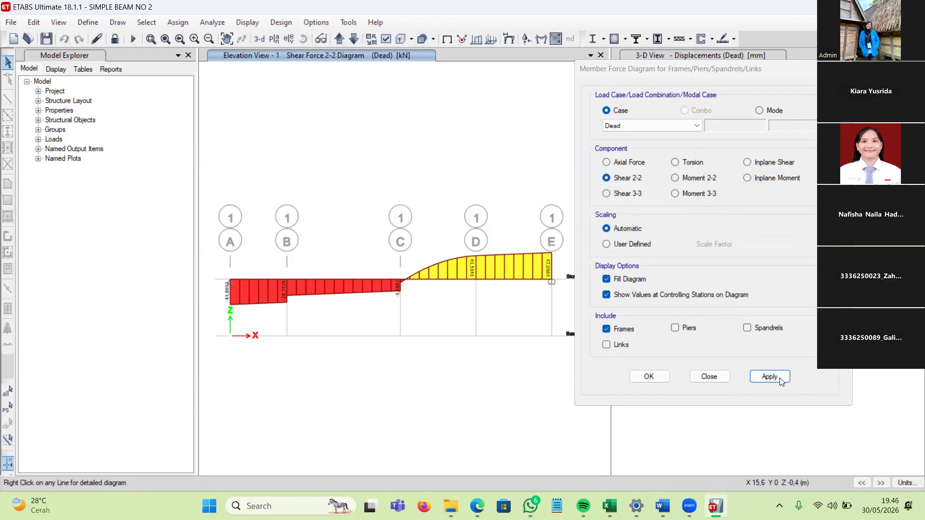
Step: Display the Moment 3-3 diagram for the Dead case, and return the elevation to the Shear 2-2 diagram
left_click(676, 194)
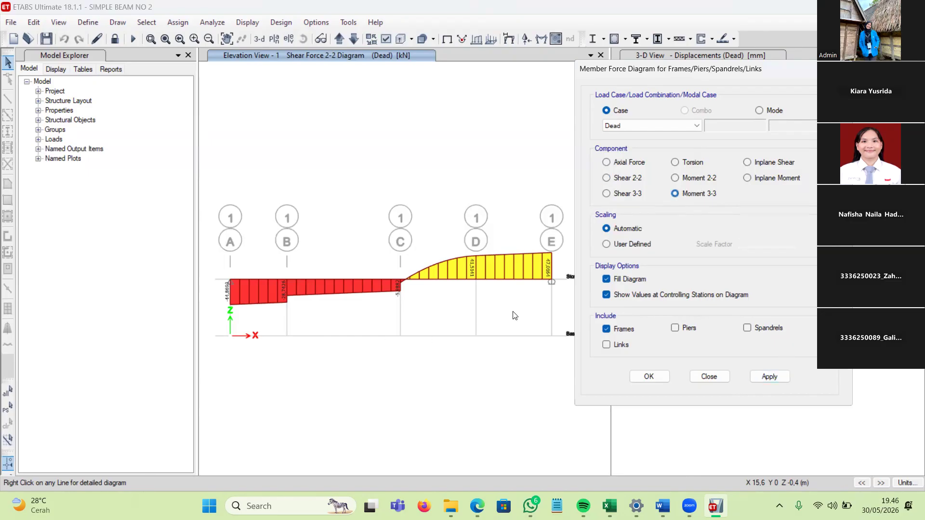
left_click(770, 377)
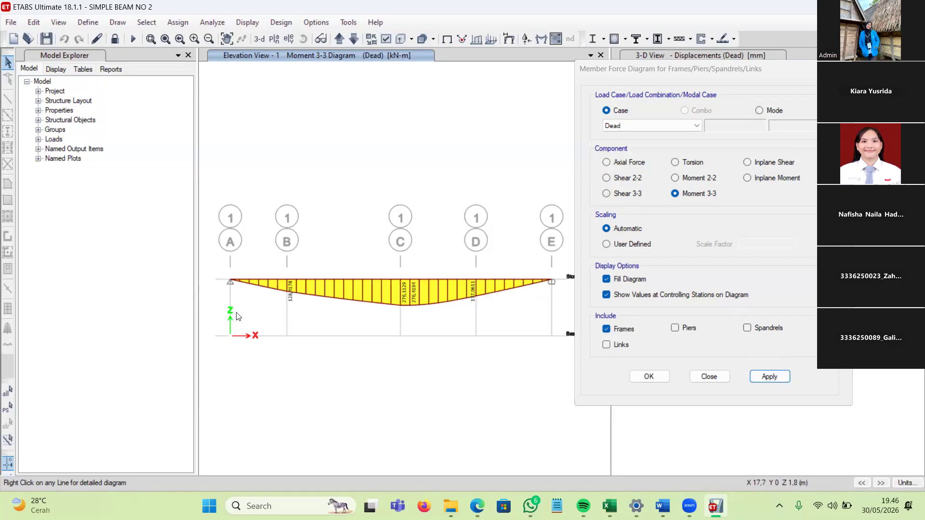
left_click(607, 179)
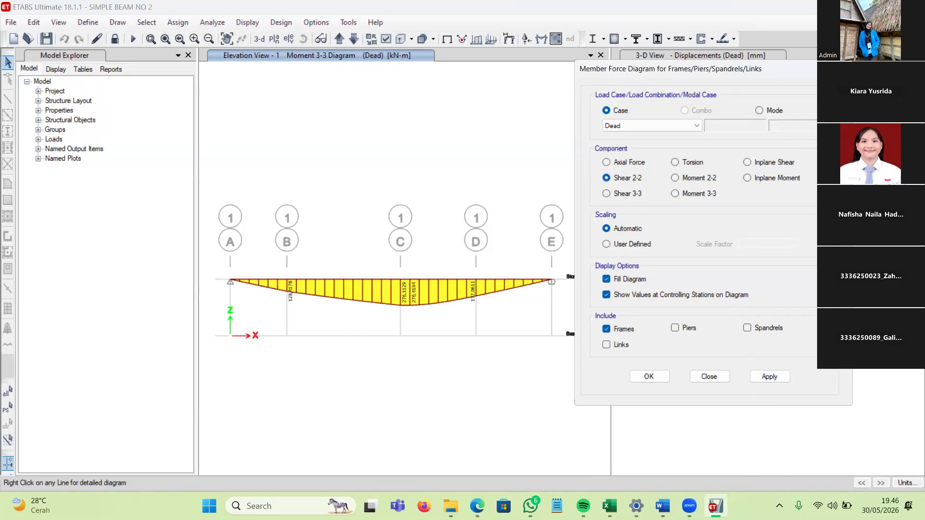
left_click(770, 377)
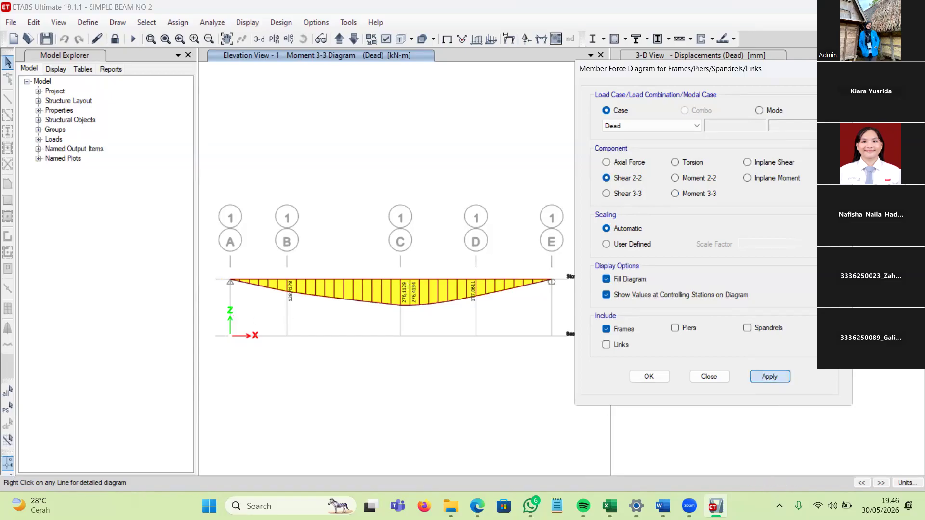
left_click(658, 374)
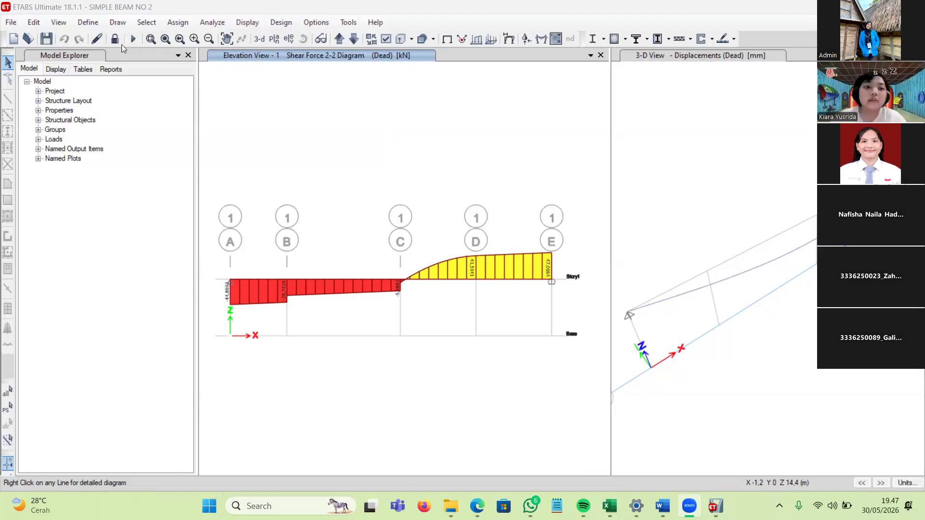
Step: Try to rerun the analysis, and unlock the model, accepting deletion of its analysis results
left_click(133, 39)
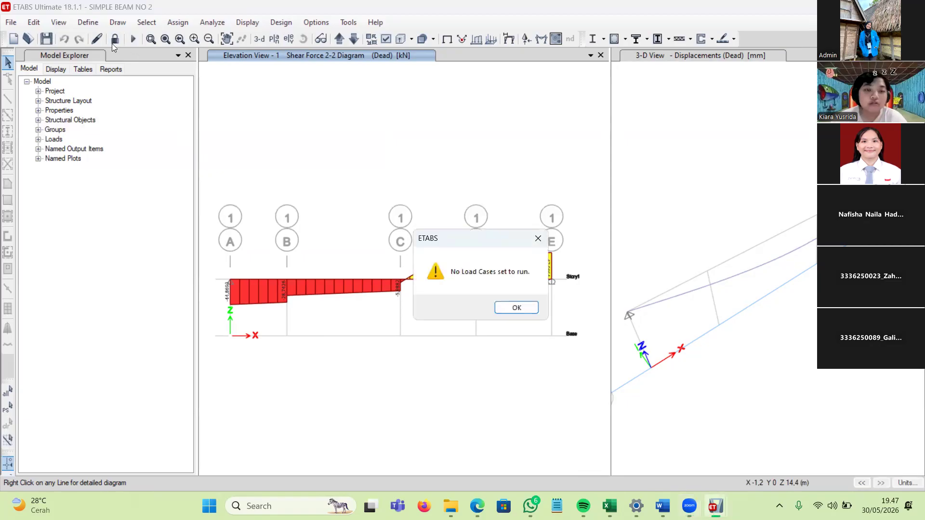
key("Return")
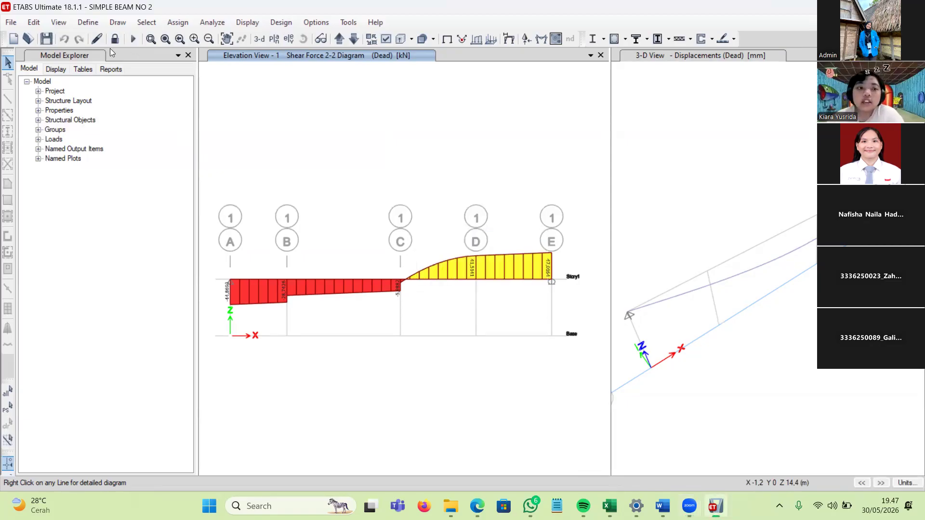
left_click(115, 39)
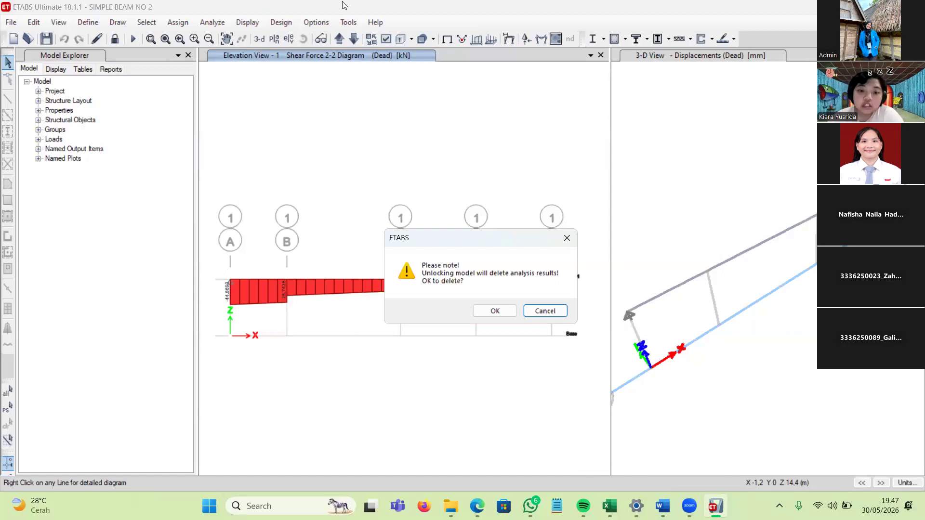
left_click(495, 311)
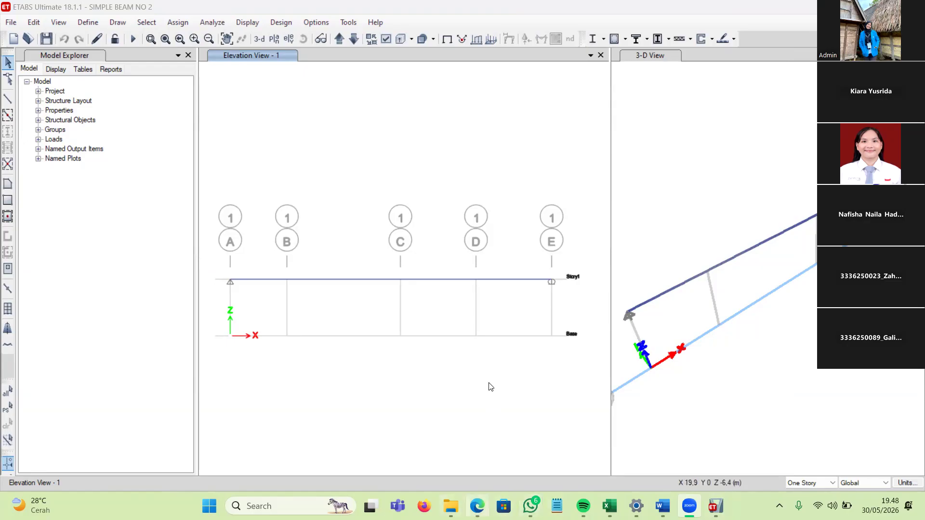
Step: Switch to the assignment PDF in Microsoft Edge and review beam problems 2 to 4
mouse_move(477, 506)
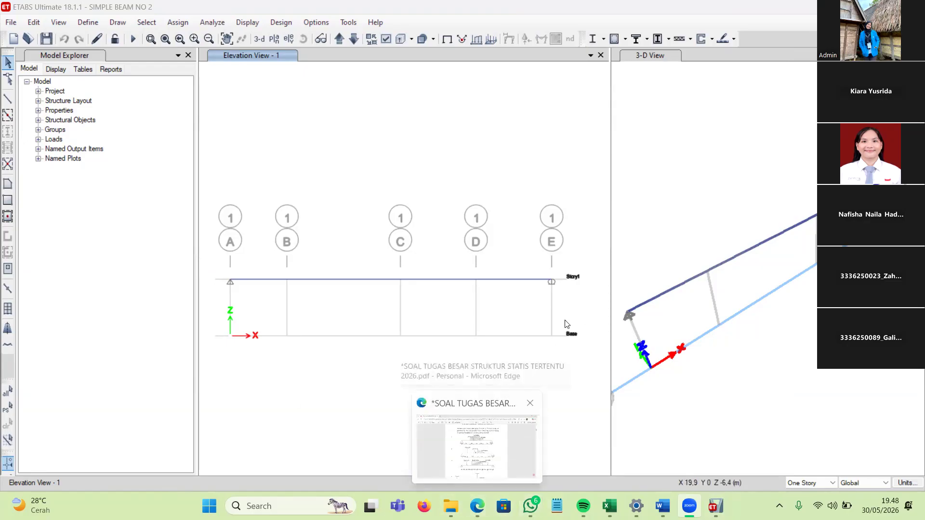
left_click(452, 441)
double_click(248, 47)
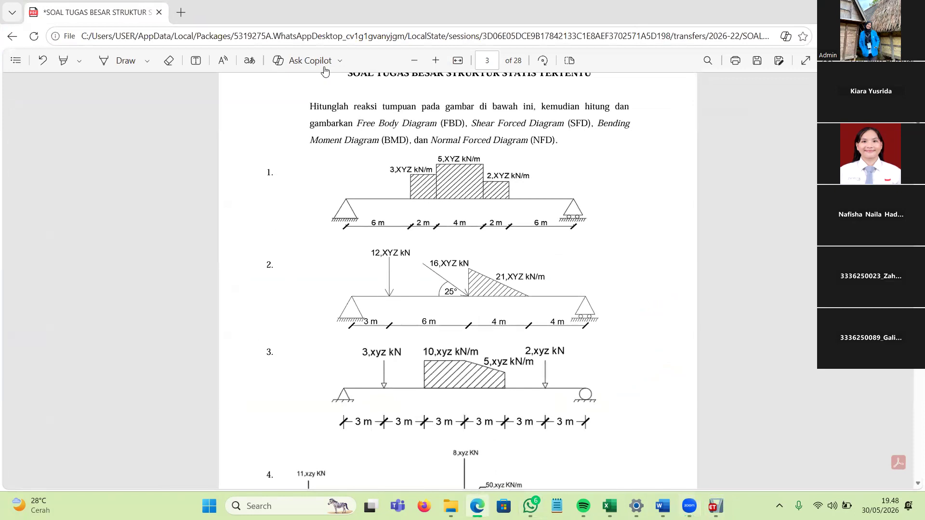
scroll(325, 144, "down", 5)
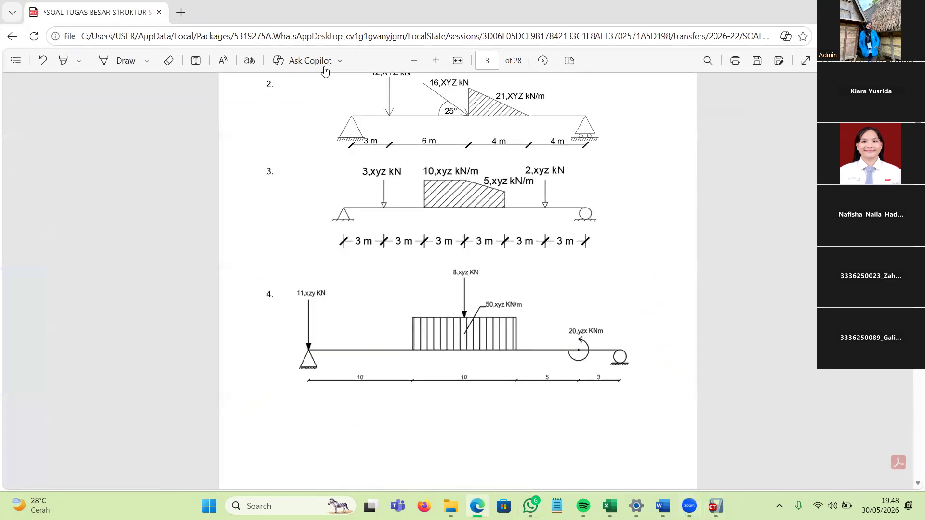
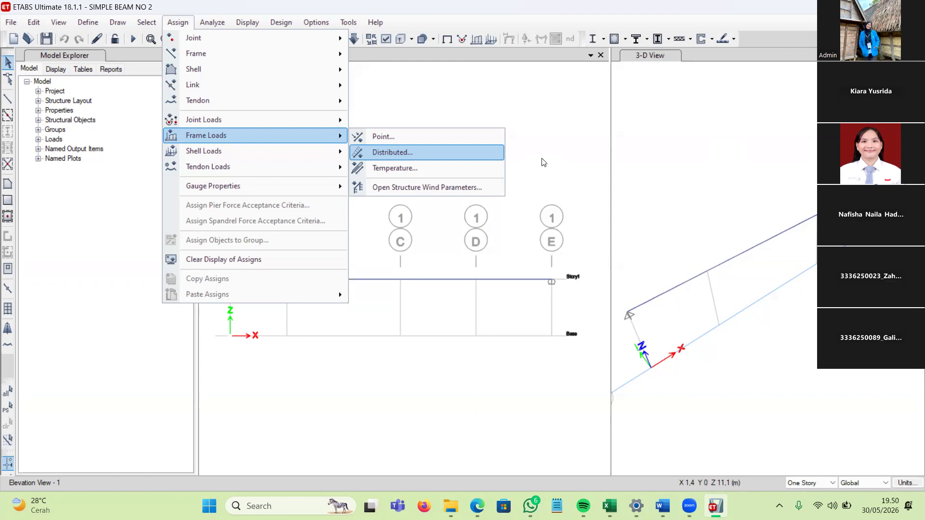
Step: Open the distributed frame load assignment for the beam and review the available directions of load application
key("Return")
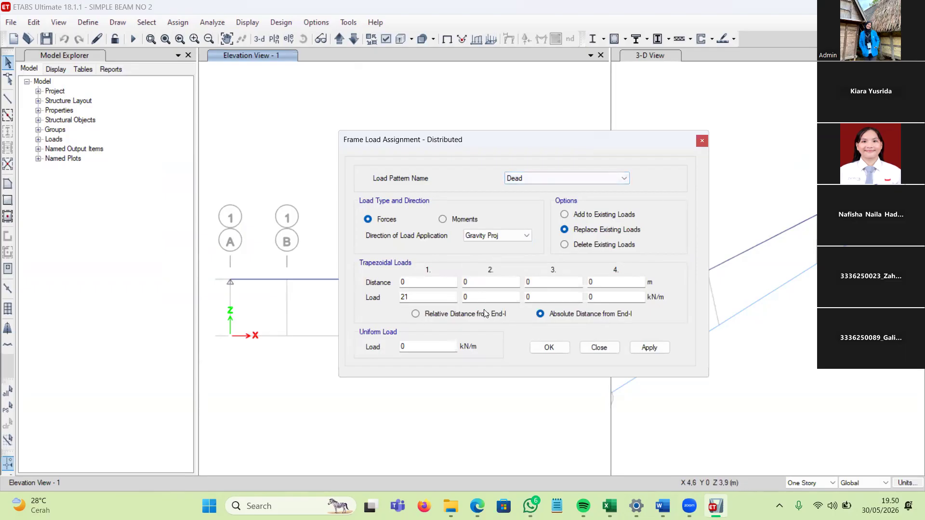
left_click_drag(317, 263, 279, 297)
left_click_drag(481, 140, 738, 122)
left_click_drag(514, 250, 482, 300)
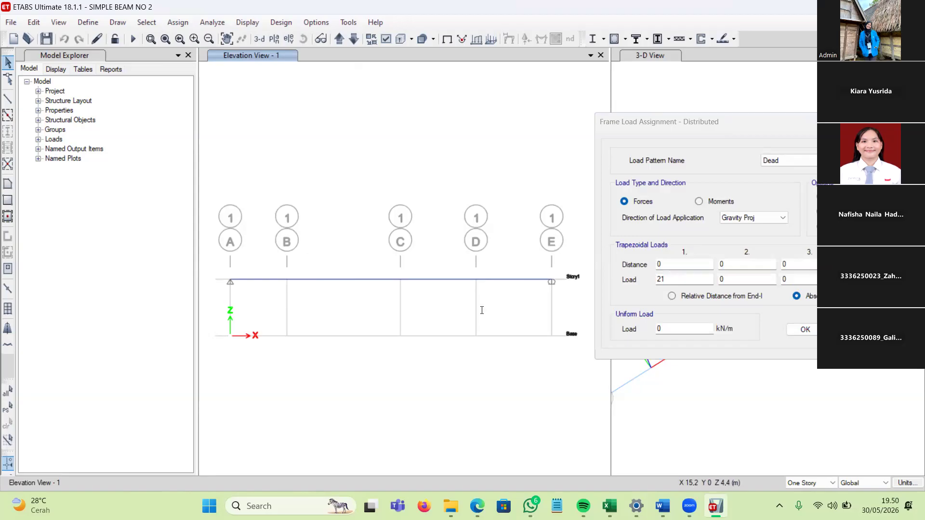
left_click_drag(648, 121, 438, 97)
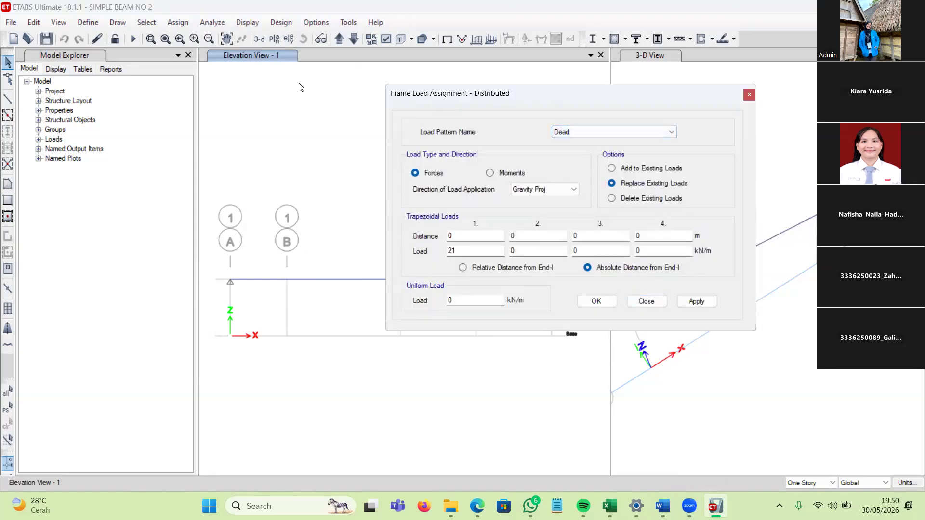
left_click_drag(438, 95, 413, 163)
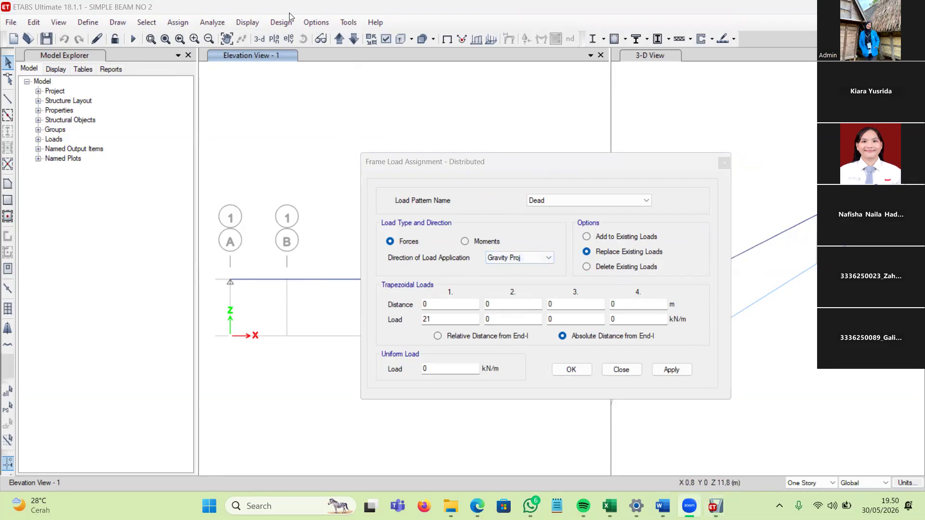
left_click(552, 262)
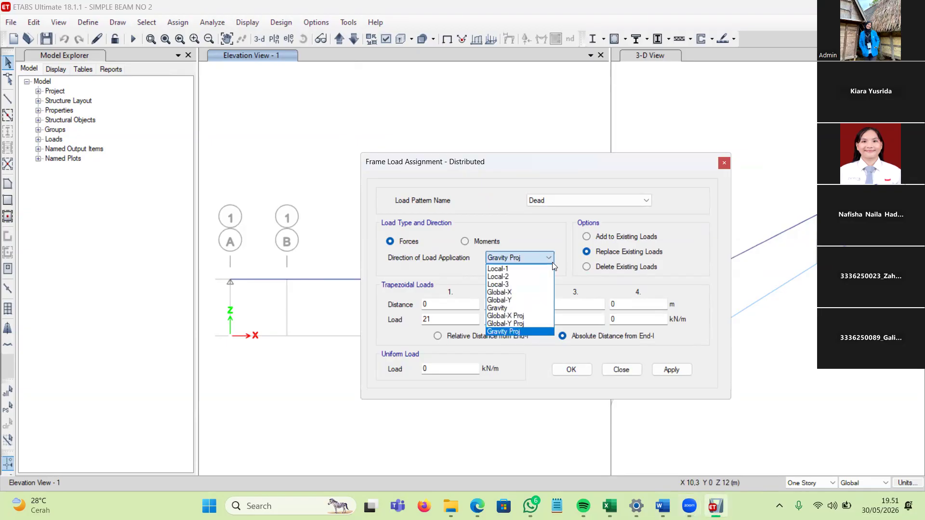
left_click(552, 262)
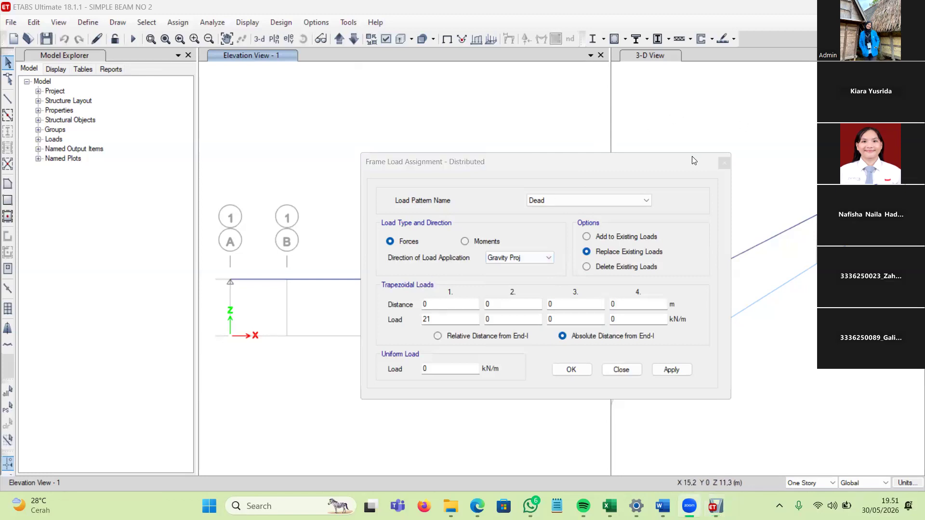
Step: Set the distributed load type to Moments, and check the moment on problem 4's beam in the assignment PDF
left_click_drag(482, 162, 651, 118)
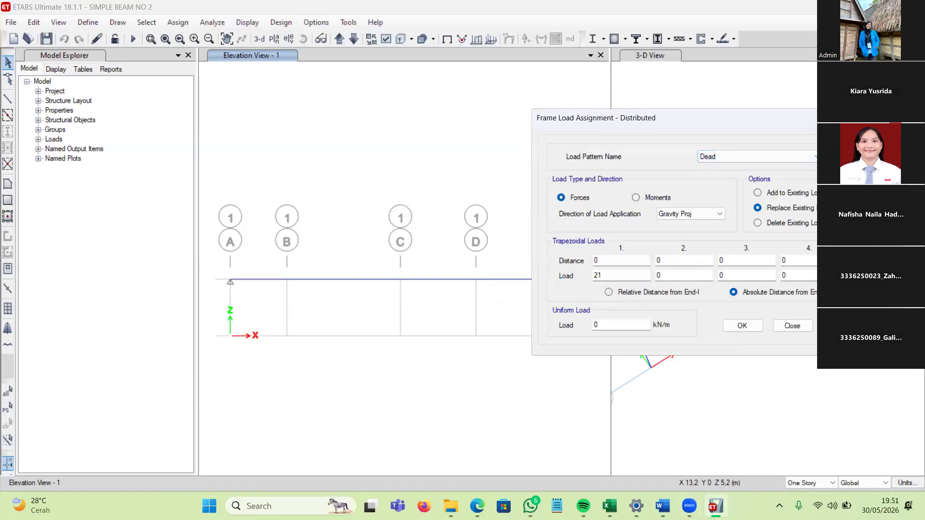
left_click(636, 198)
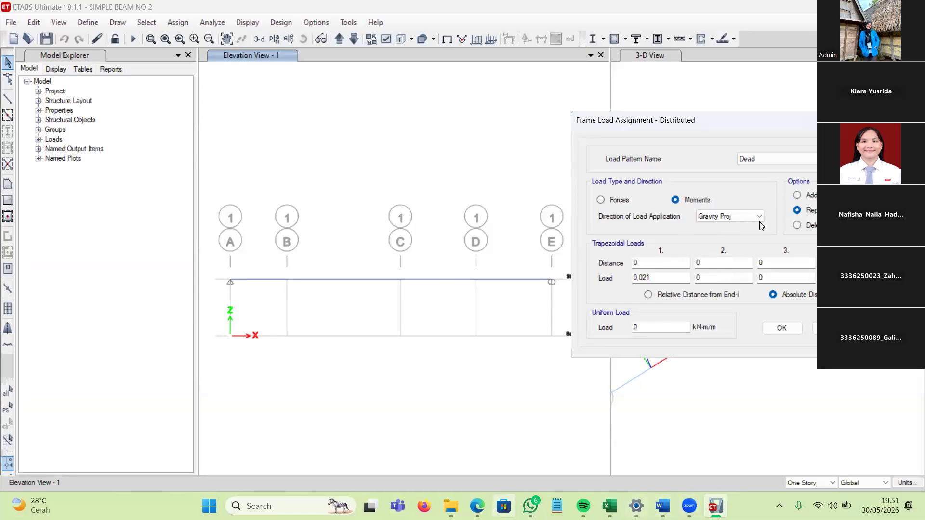
key("alt+Tab")
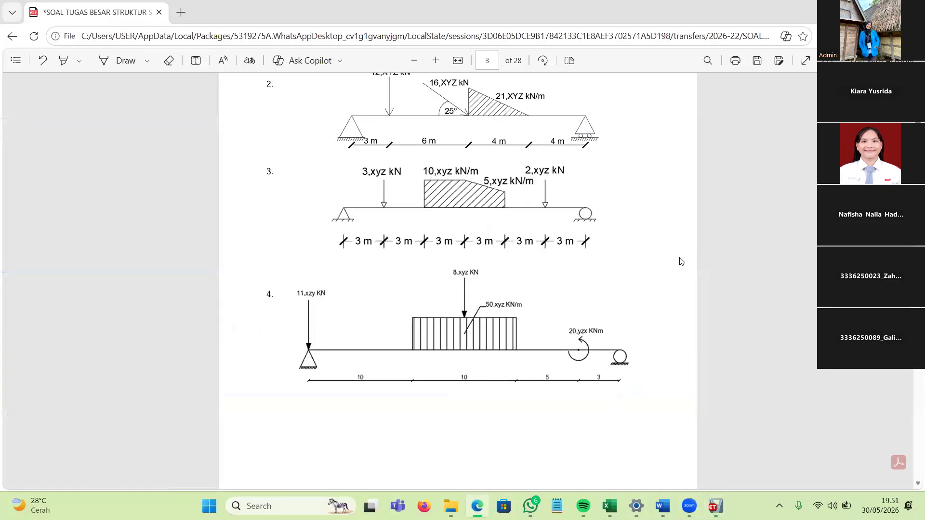
key("alt+Tab")
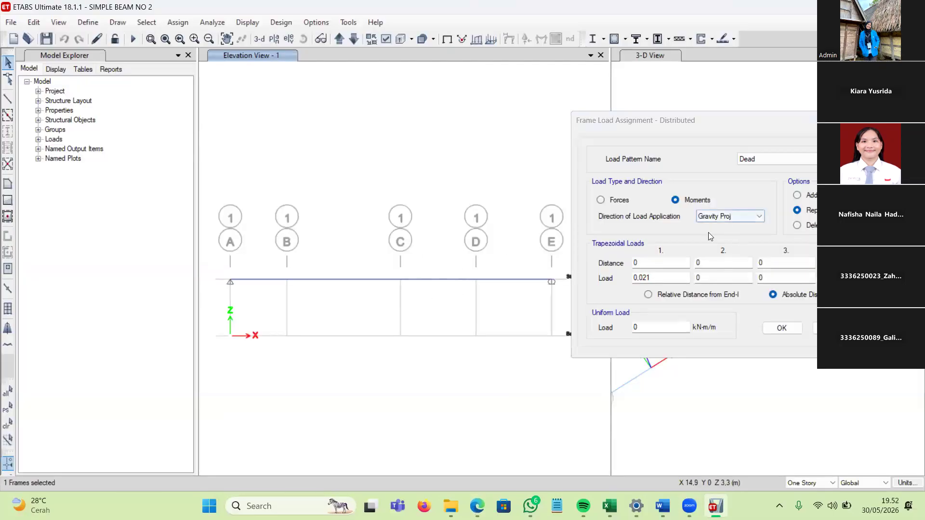
Step: Add a Dead distributed moment to the selected beam in the Gravity direction, with distance 3 m and load 21 kN-m/m at the first point
left_click(646, 263)
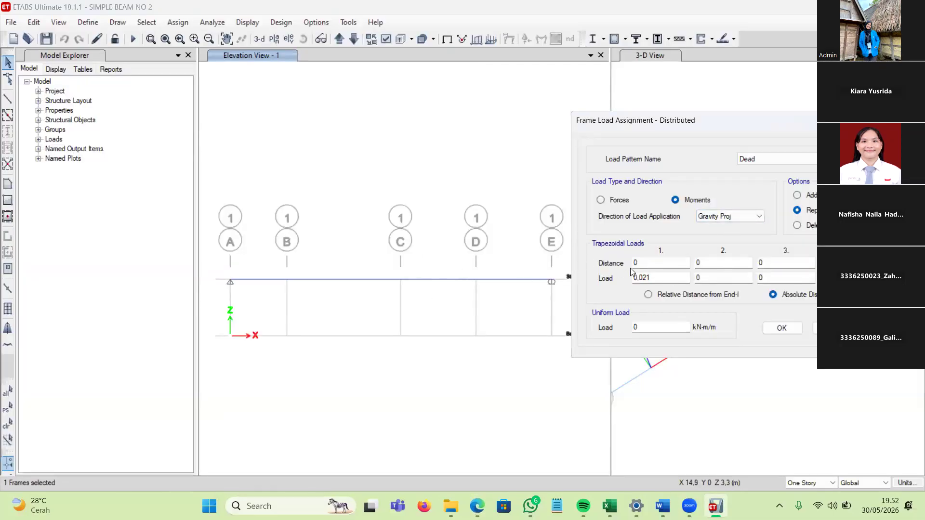
left_click(730, 216)
left_click(723, 265)
left_click_drag(651, 279, 585, 290)
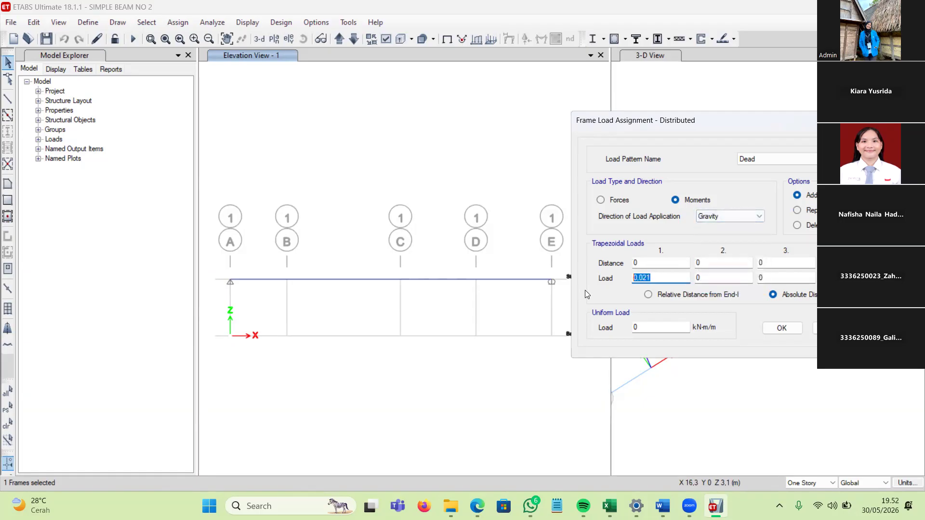
left_click_drag(642, 263, 635, 263)
key("Tab")
key("shift+Tab")
type("3")
key("Tab")
type("21")
key("Return")
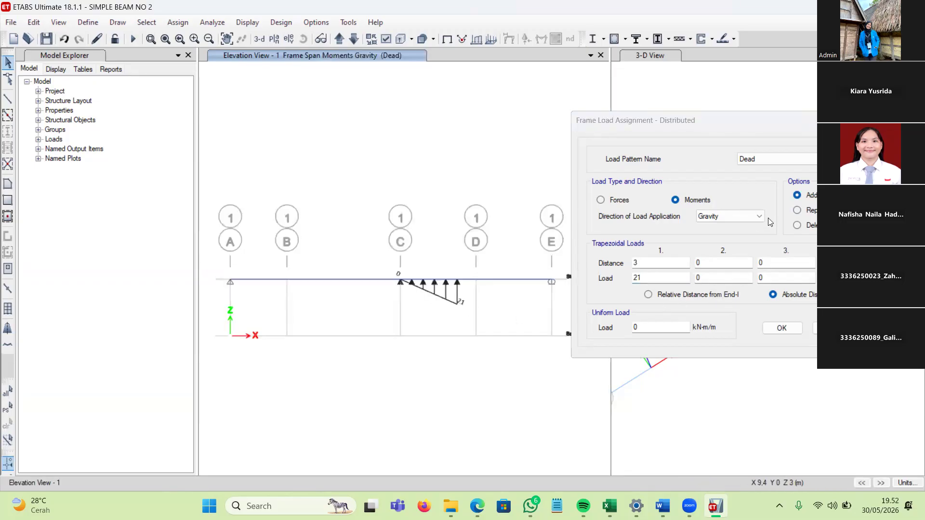
Step: Apply the beam's distributed moment in the Gravity Proj direction, replacing existing loads
left_click(742, 217)
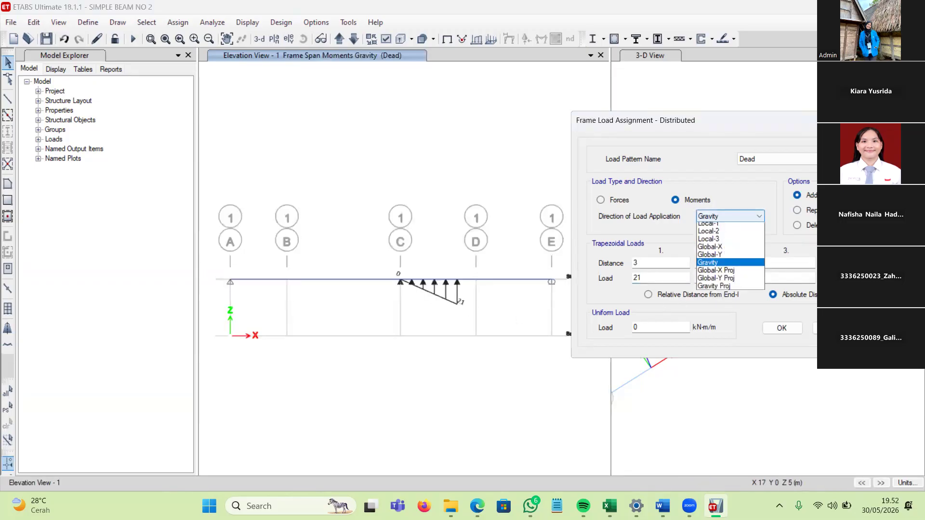
left_click(447, 337)
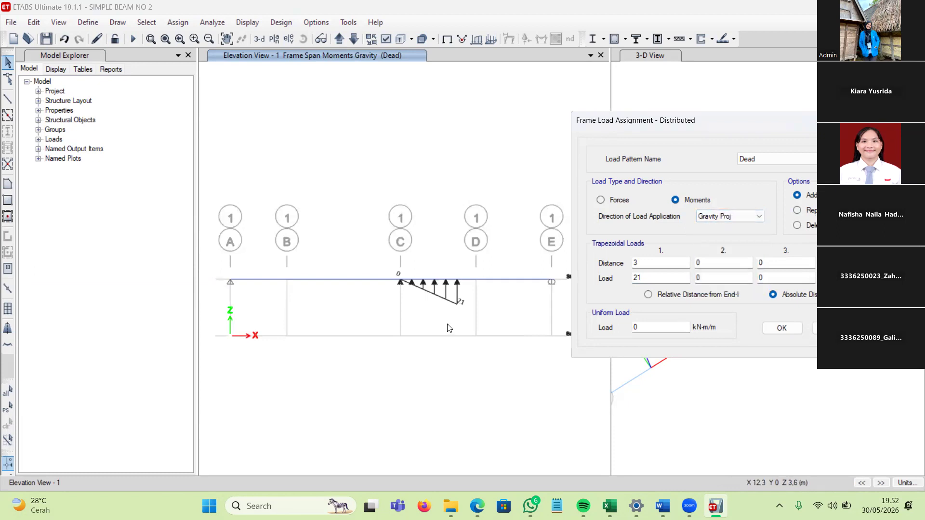
left_click_drag(464, 298, 444, 262)
left_click(797, 210)
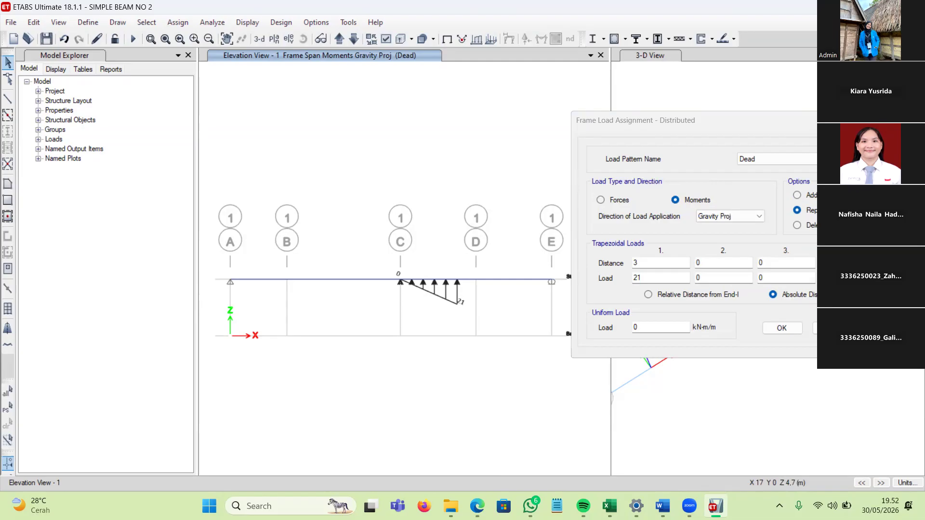
Step: Recheck problems 2 to 4 in the assignment PDF, return to ETABS and close the distributed load assignment
left_click(478, 506)
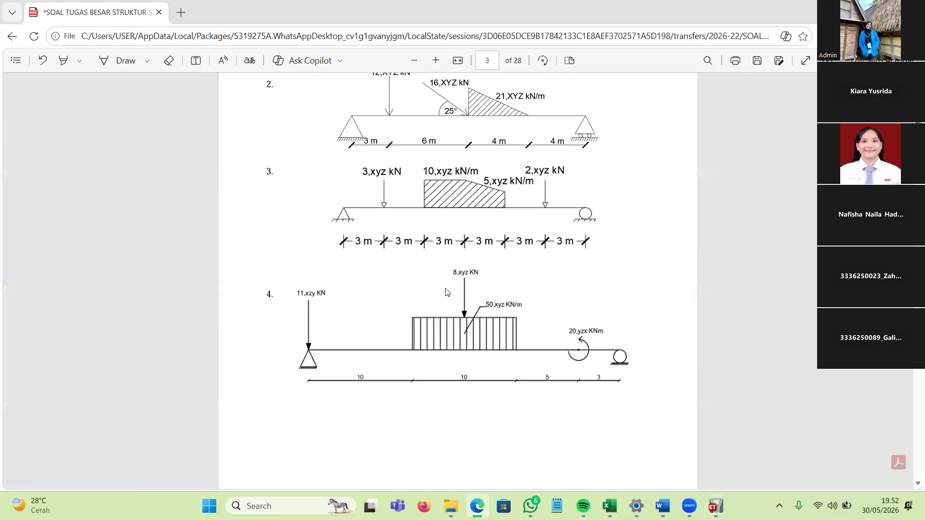
key("alt+Tab")
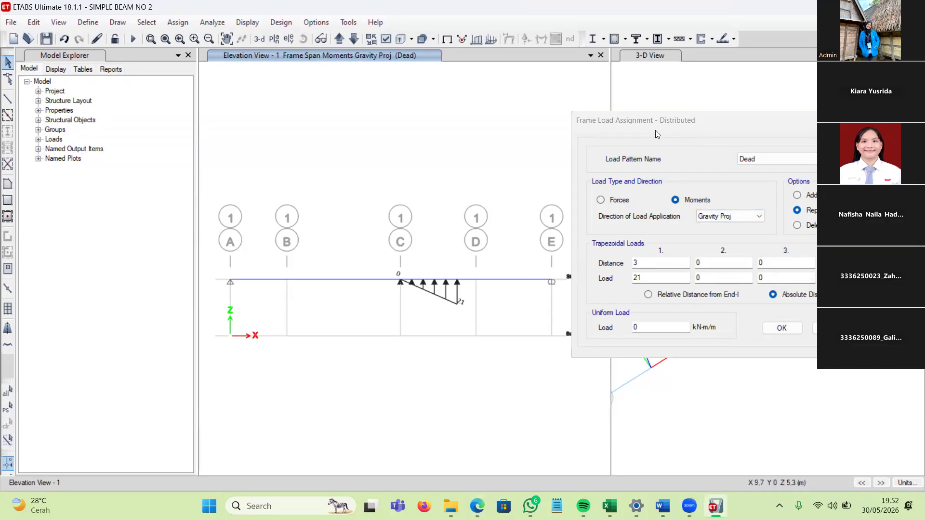
mouse_move(797, 113)
left_mouse_down()
mouse_move(537, 157)
mouse_move(750, 125)
mouse_move(662, 167)
mouse_move(644, 129)
left_mouse_up()
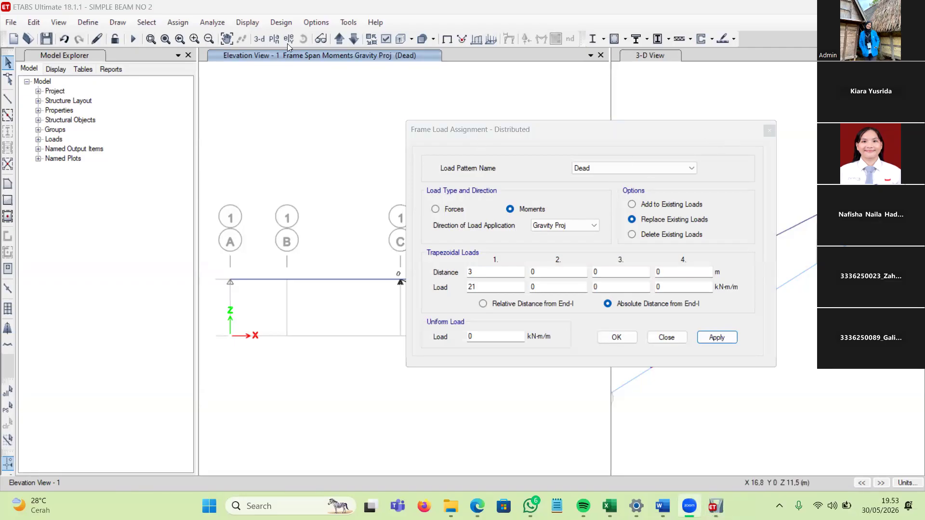
left_click_drag(684, 131, 584, 152)
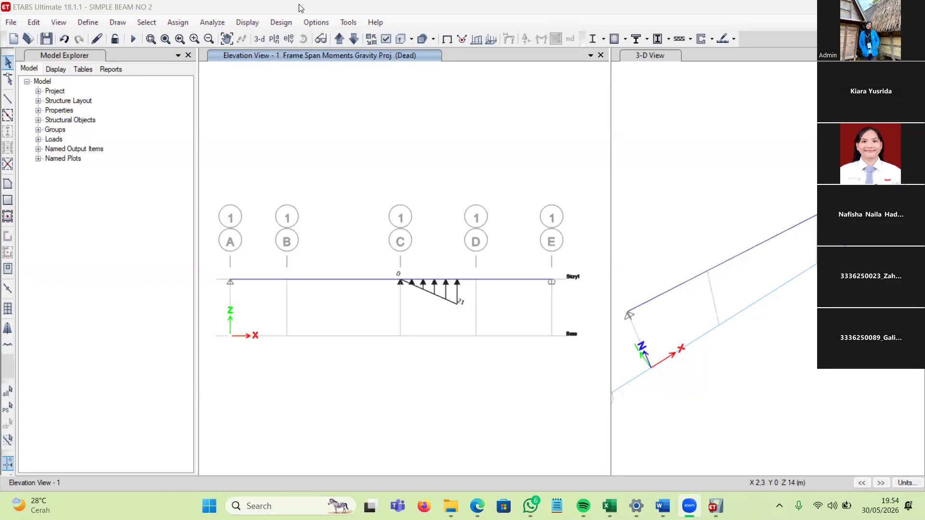
Step: Start a new model, saving the changes to SIMPLE BEAM NO 2, and initialize it with built-in Metric SI settings
left_click(26, 41)
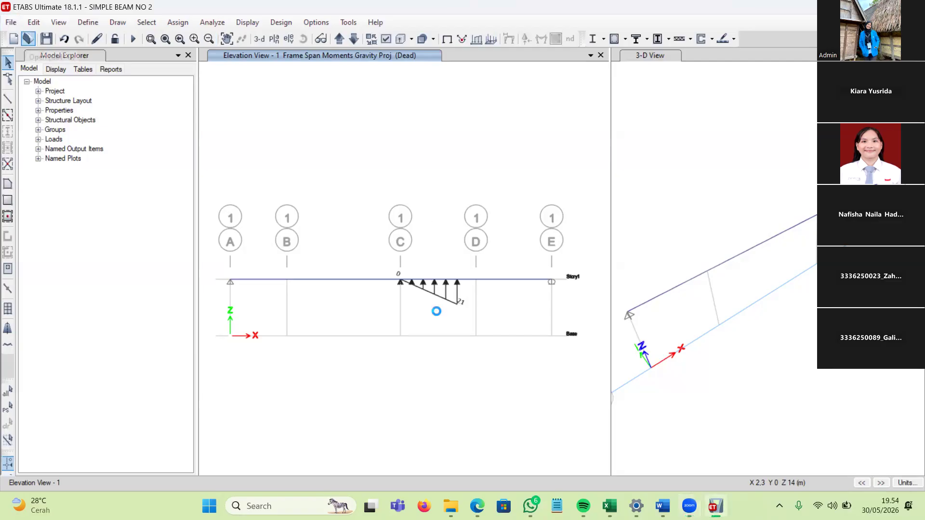
key("alt+f")
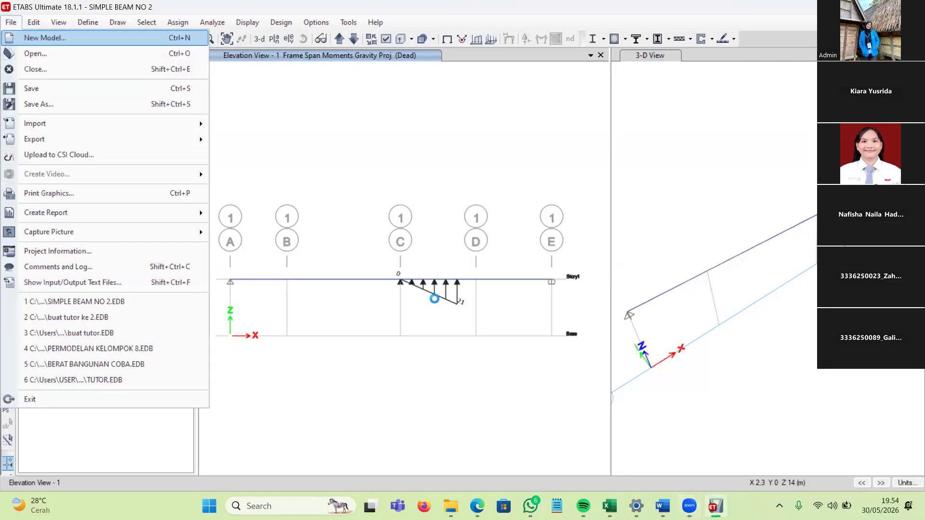
key("Return")
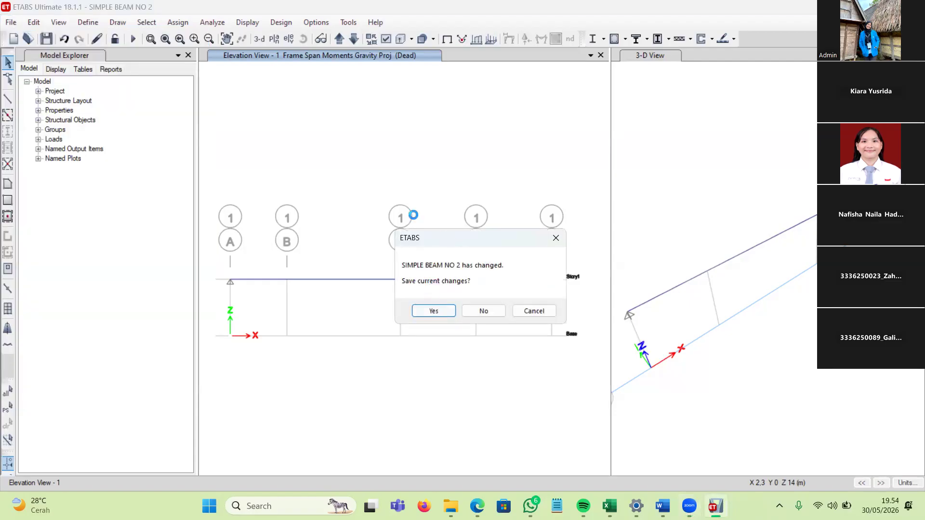
key("Return")
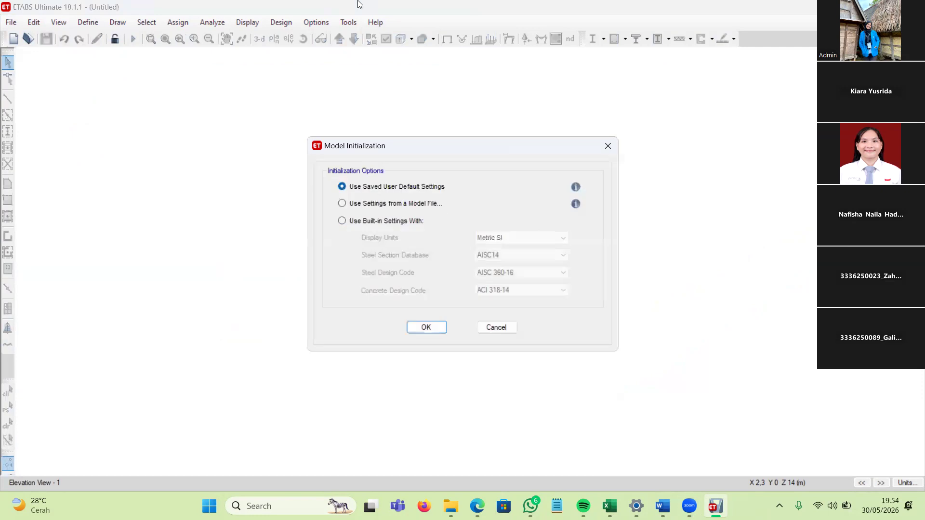
left_click(342, 221)
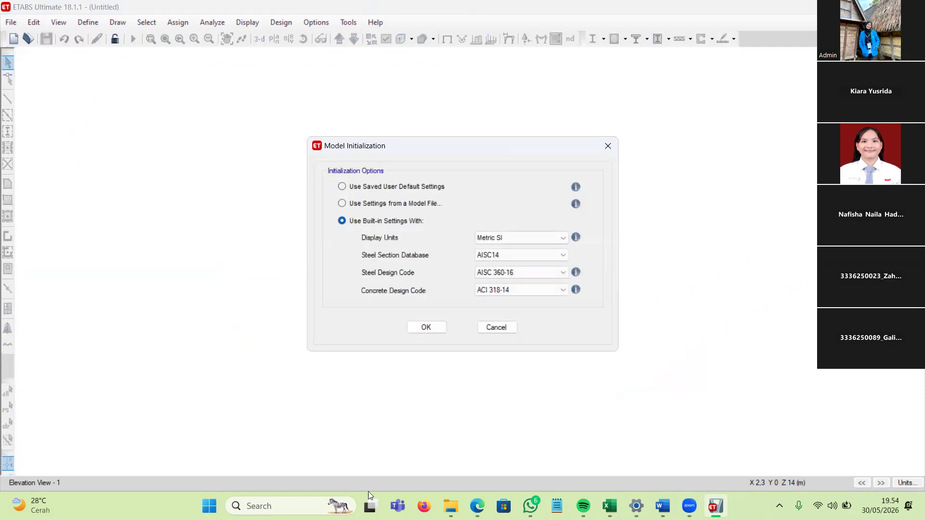
key("Return")
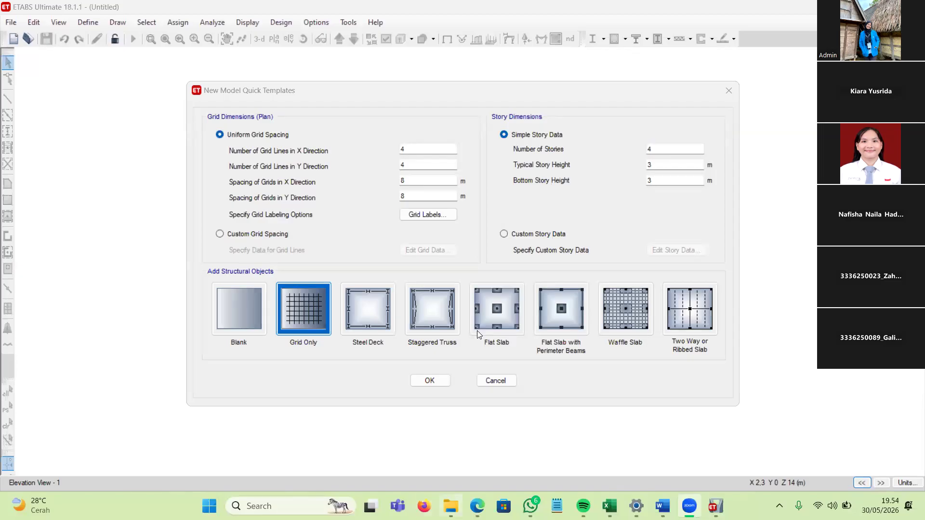
Step: Browse the assignment PDF in Microsoft Edge to problem 33, examine its inclined beam's loads and dimensions, and return to the ETABS new model template
left_click(477, 506)
scroll(477, 331, "down", 15)
scroll(478, 334, "down", 15)
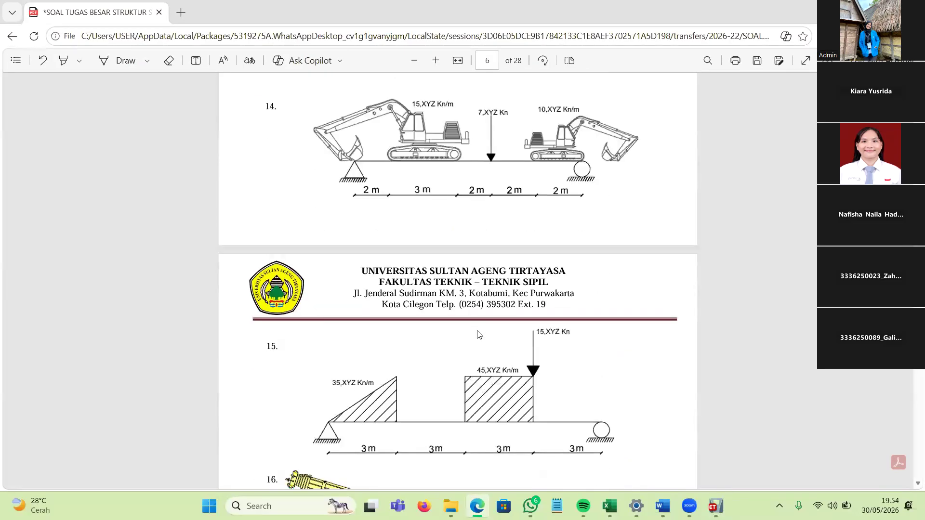
scroll(477, 331, "down", 15)
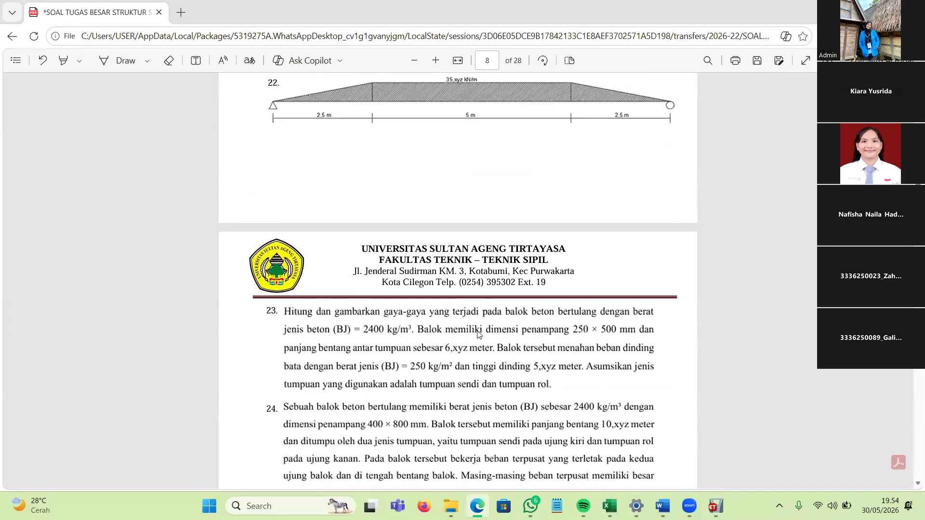
scroll(479, 334, "down", 15)
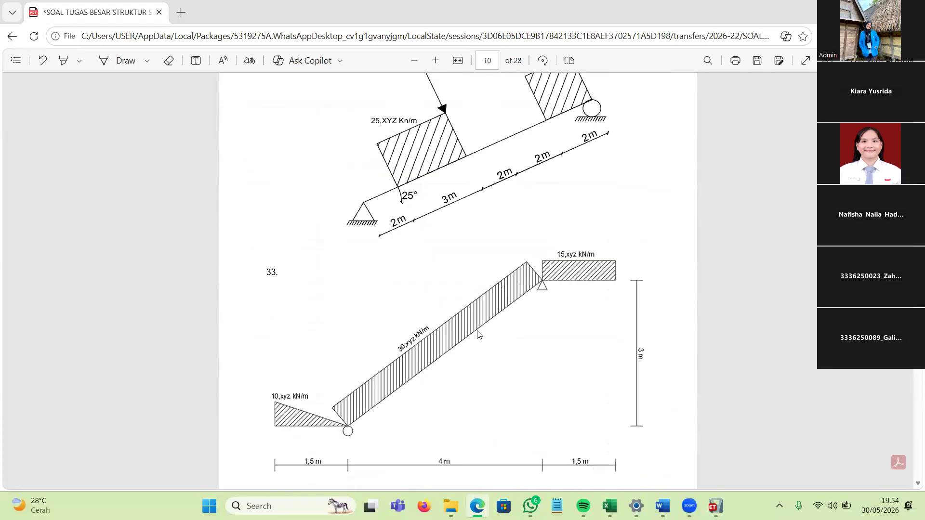
scroll(709, 249, "up", 6)
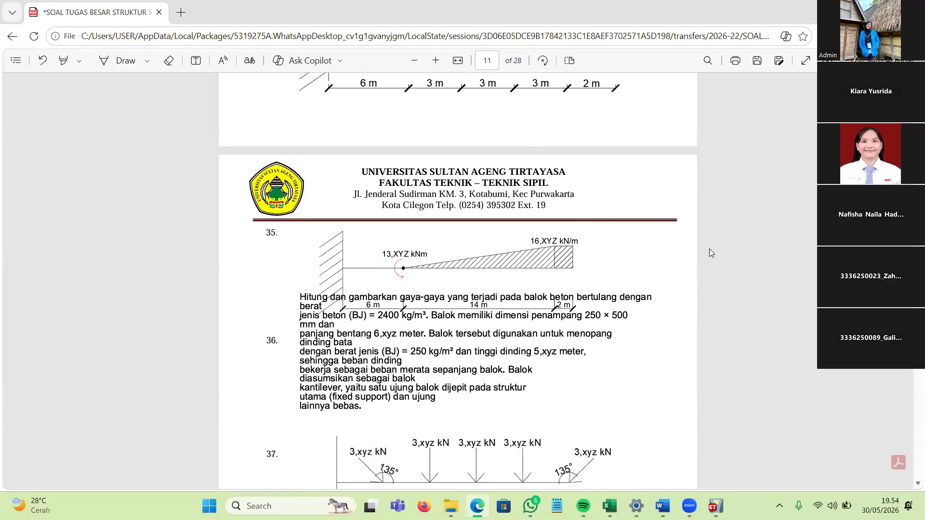
scroll(639, 122, "up", 3)
scroll(639, 122, "down", 3)
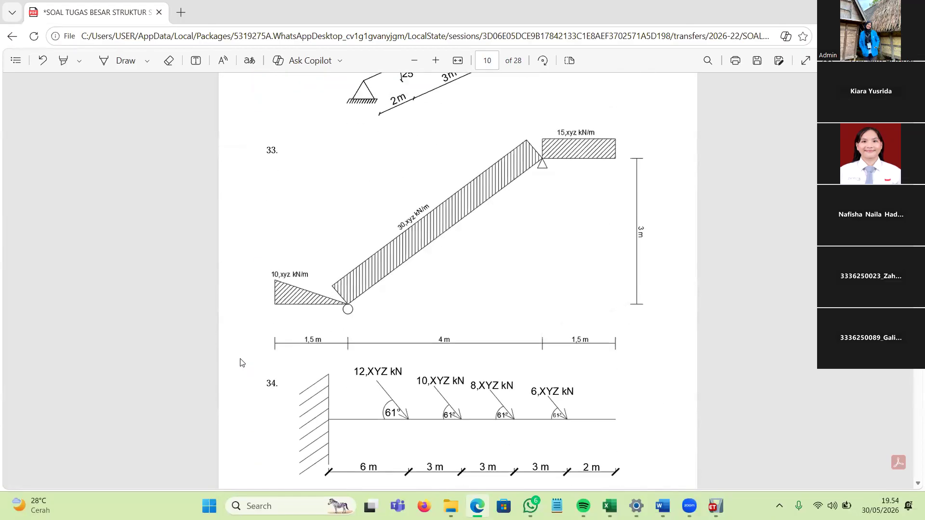
scroll(303, 360, "up", 1)
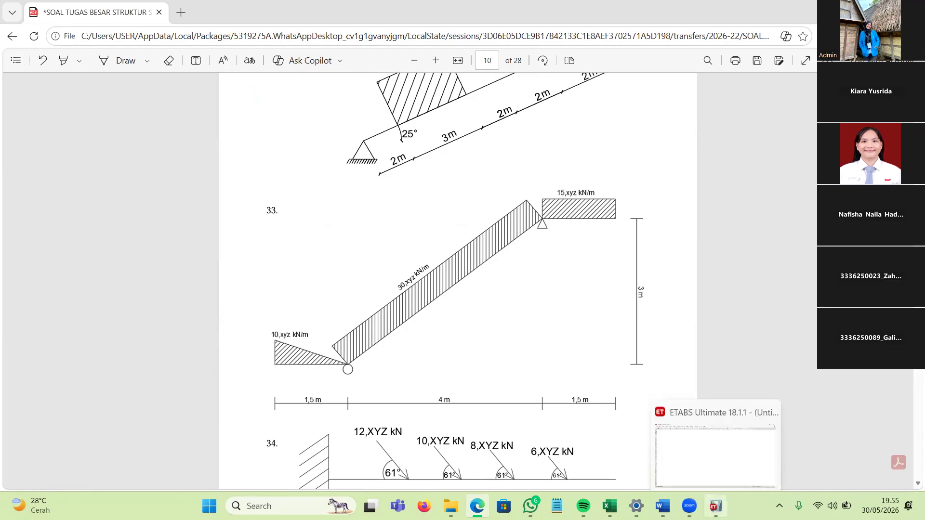
left_click(716, 506)
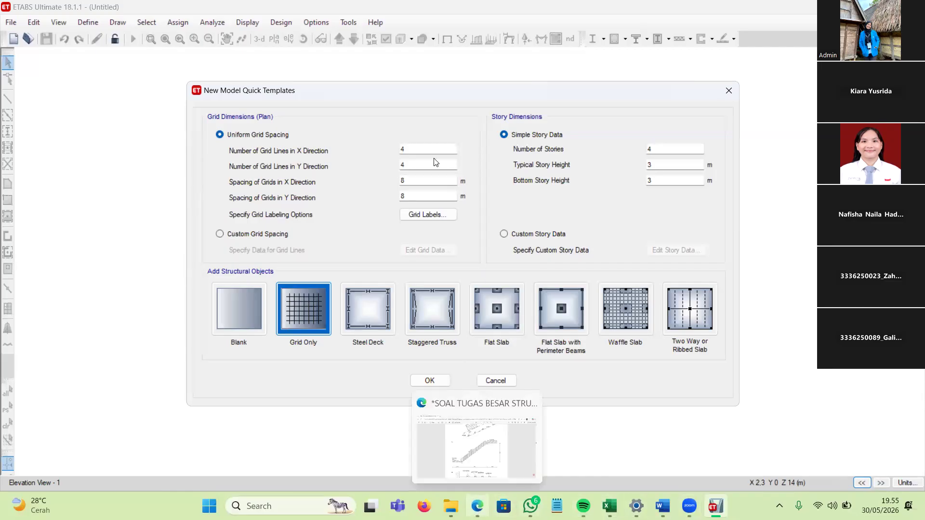
left_click(477, 505)
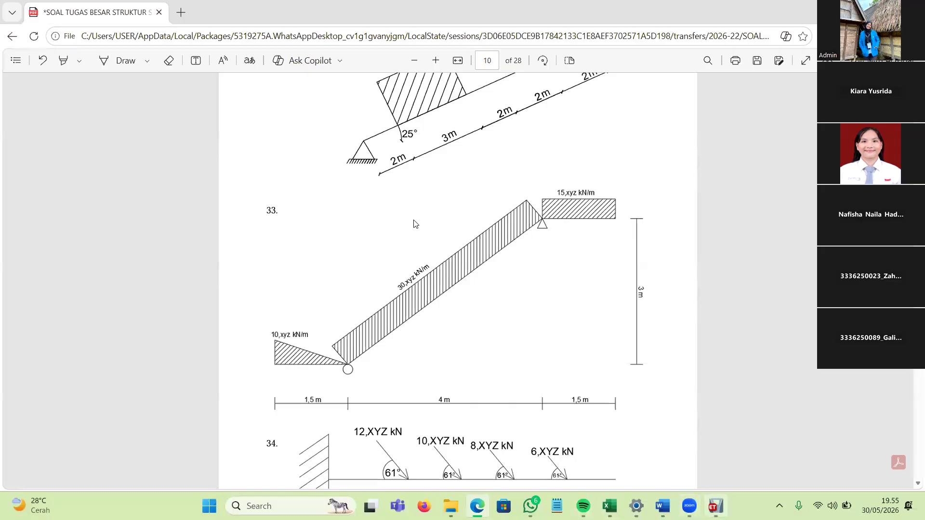
key("alt+Tab")
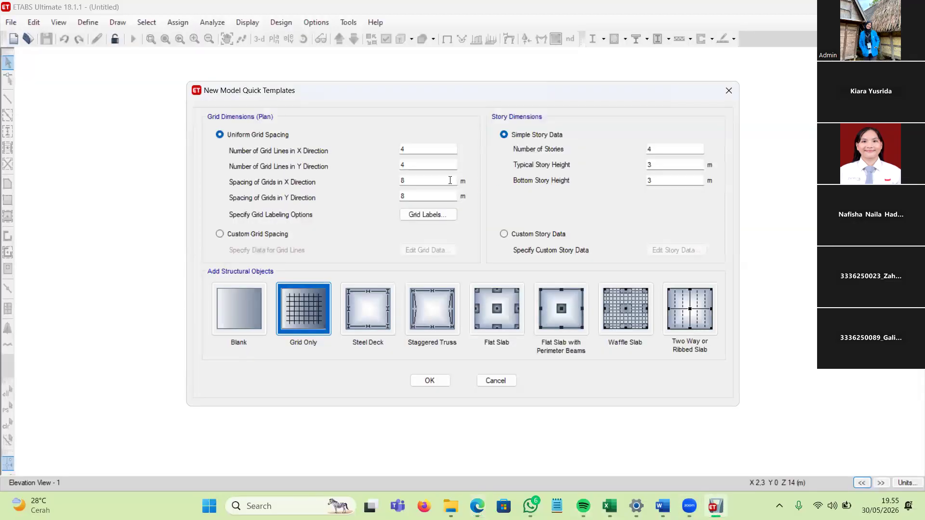
Step: Set 1 grid line in Y, 1.5 m X spacing and 1 m Y spacing, consulting problem 33 in the Microsoft Edge PDF before resuming in ETABS
double_click(402, 165)
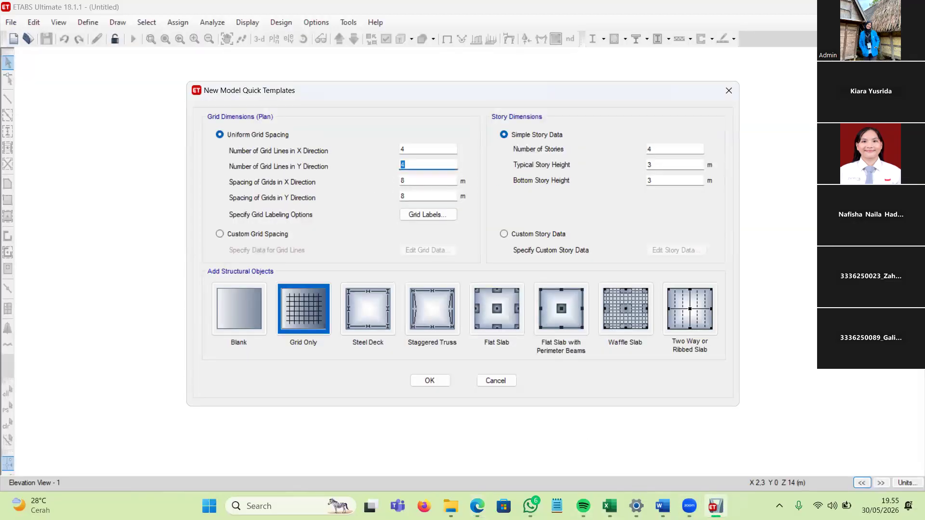
type("1")
key("Tab")
mouse_move(477, 506)
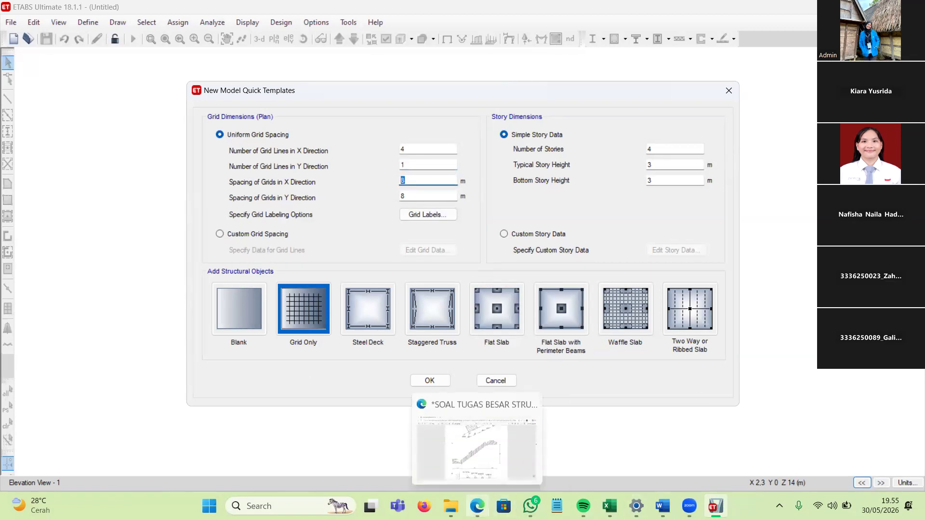
left_click(477, 448)
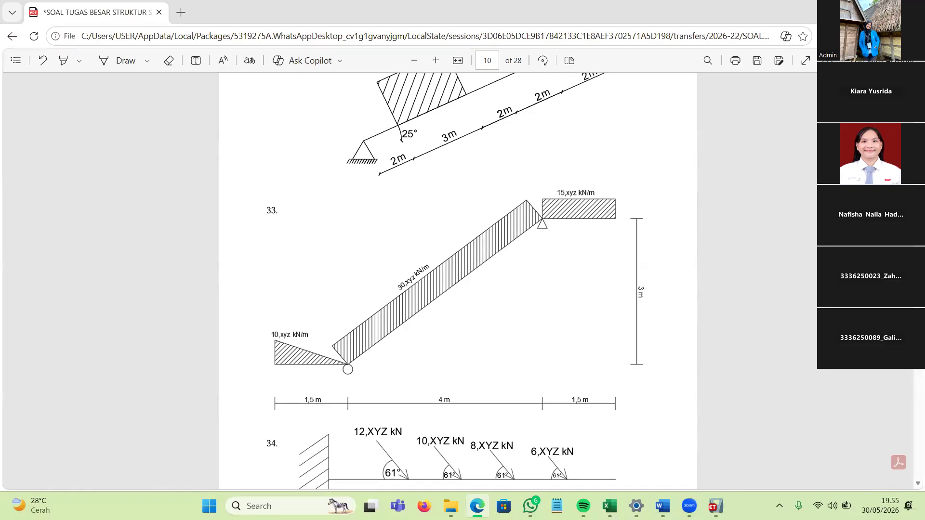
left_click(856, 10)
type("1,5")
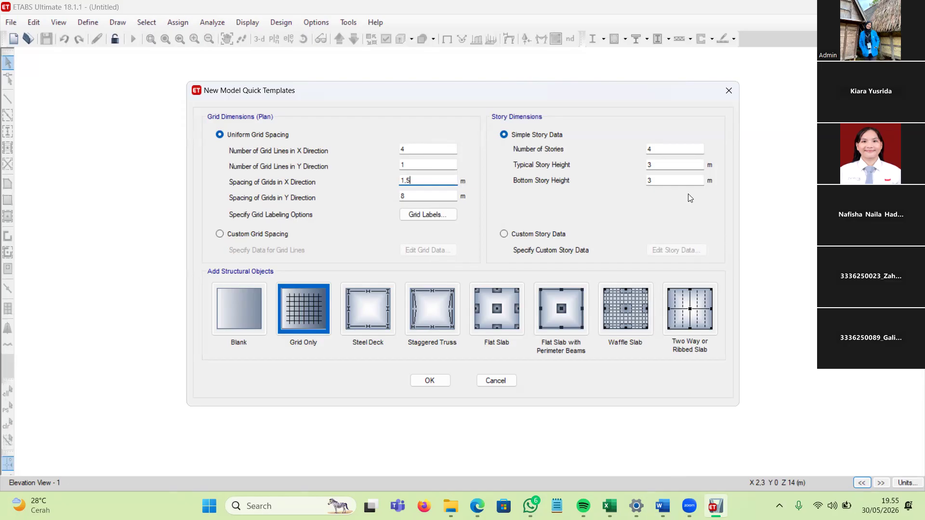
key("Tab")
type("1")
key("Tab")
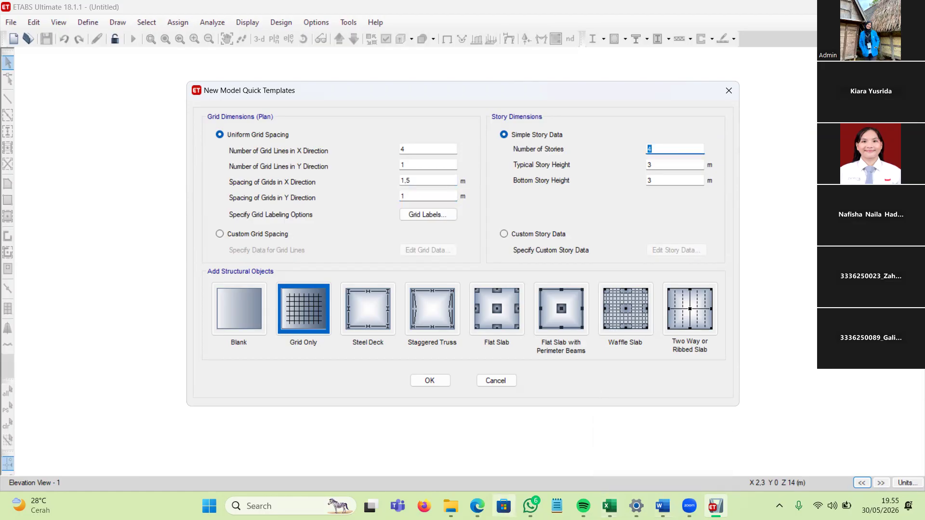
Step: Recheck problem 33's height in the assignment PDF, set 1 story in the ETABS template and create the grid-only model
mouse_move(477, 506)
left_click(526, 419)
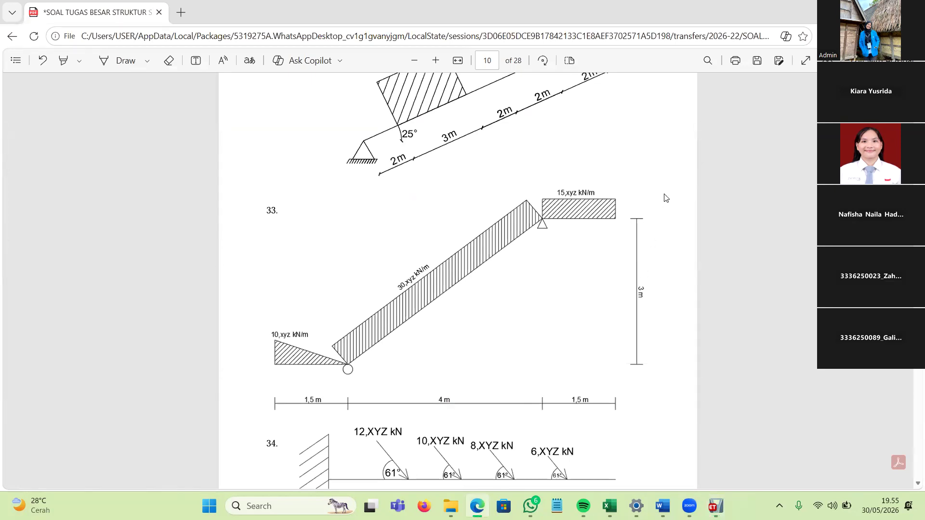
key("alt+Tab")
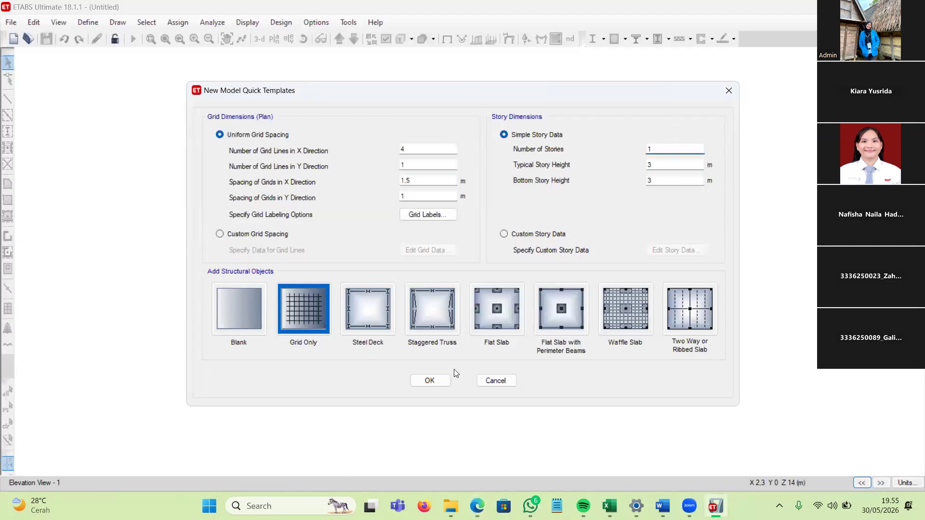
left_click(418, 382)
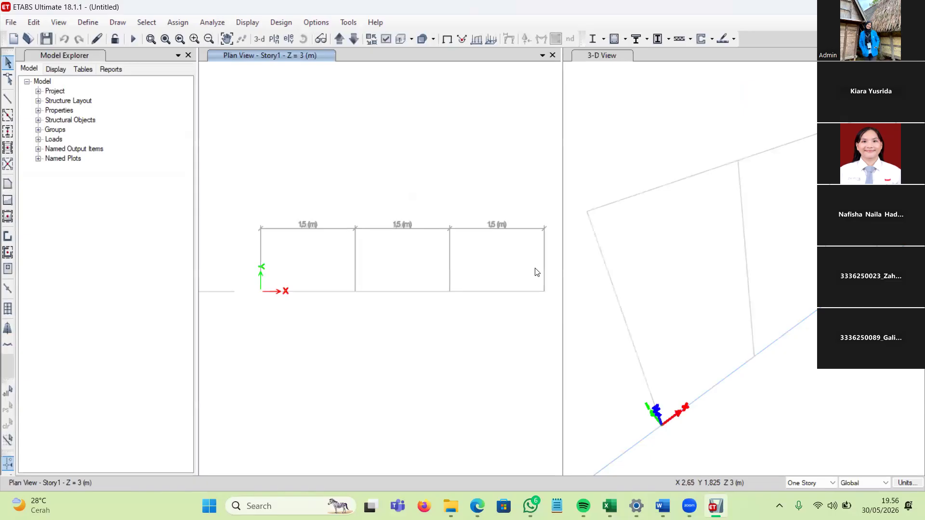
Step: Display grid system G1's data as spacing and set grid B's X spacing to 4 m, consulting problem 33 in the assignment PDF
right_click(428, 176)
left_click(480, 185)
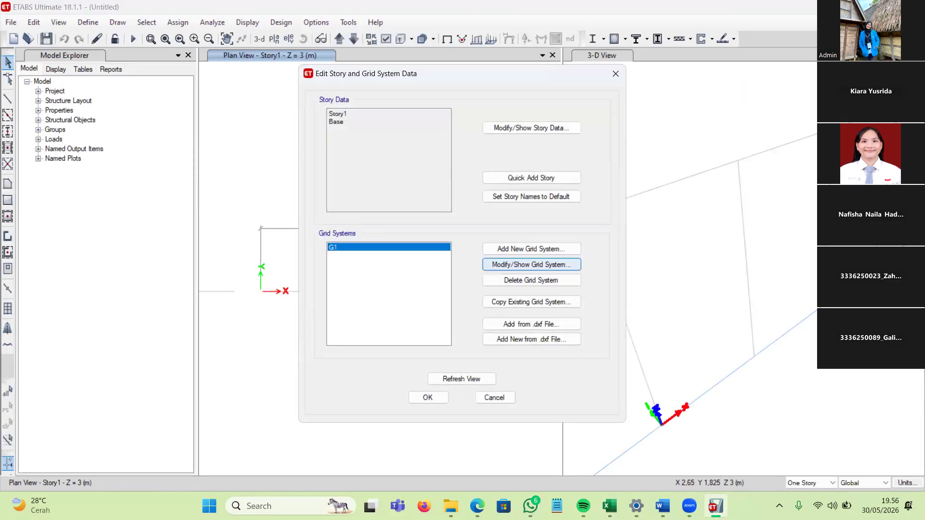
left_click(531, 265)
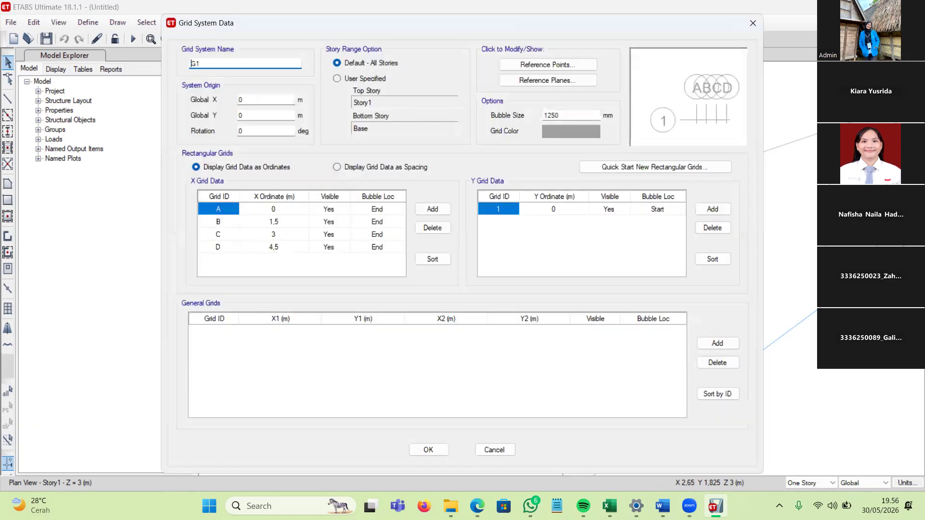
left_click(337, 167)
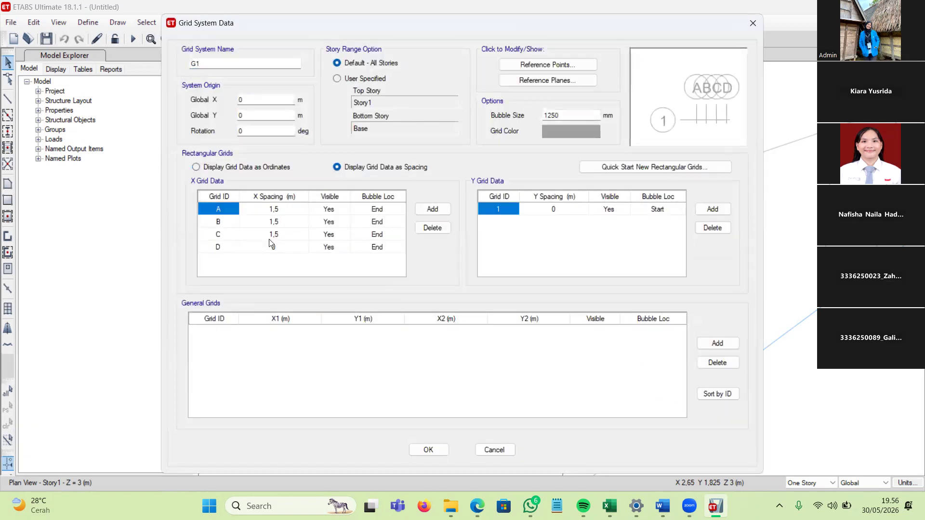
left_click(477, 448)
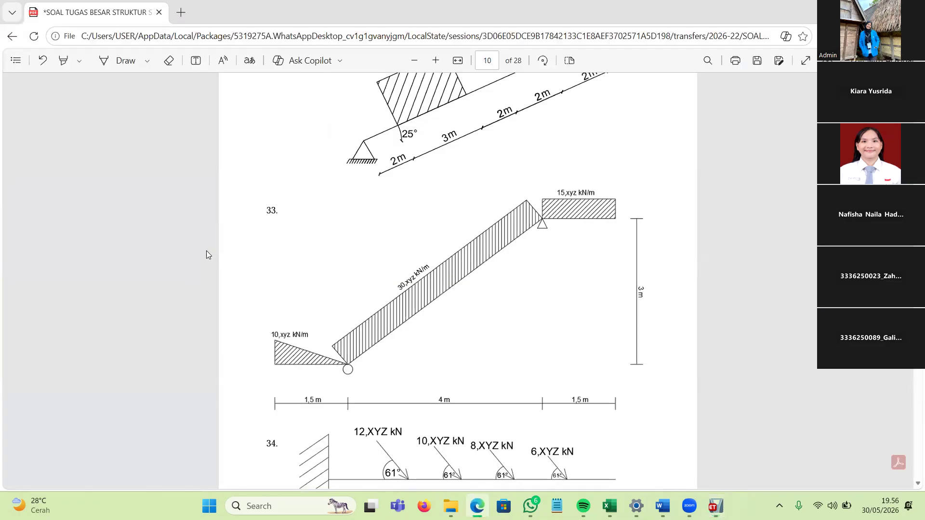
key("alt+Tab")
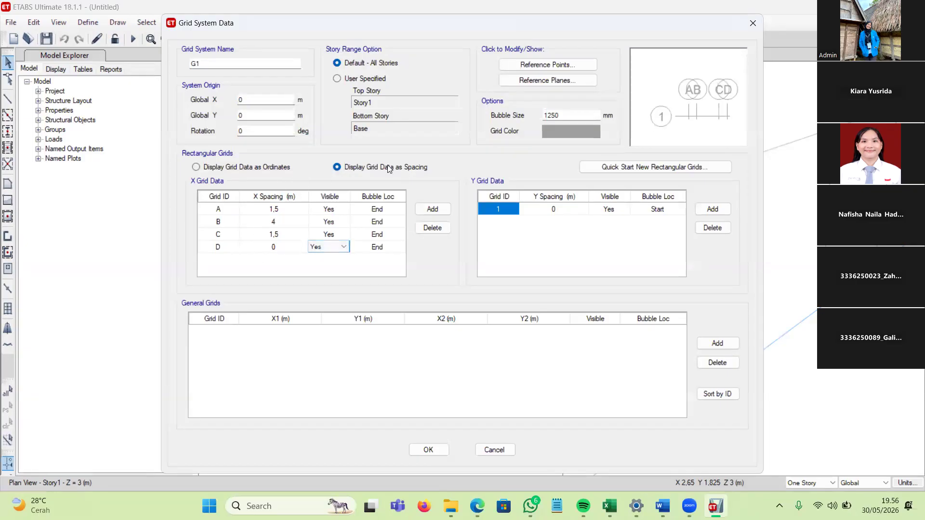
Step: Compare the X grid data as ordinates and as spacing, keep the spacing display and accept the grid changes
left_click(265, 168)
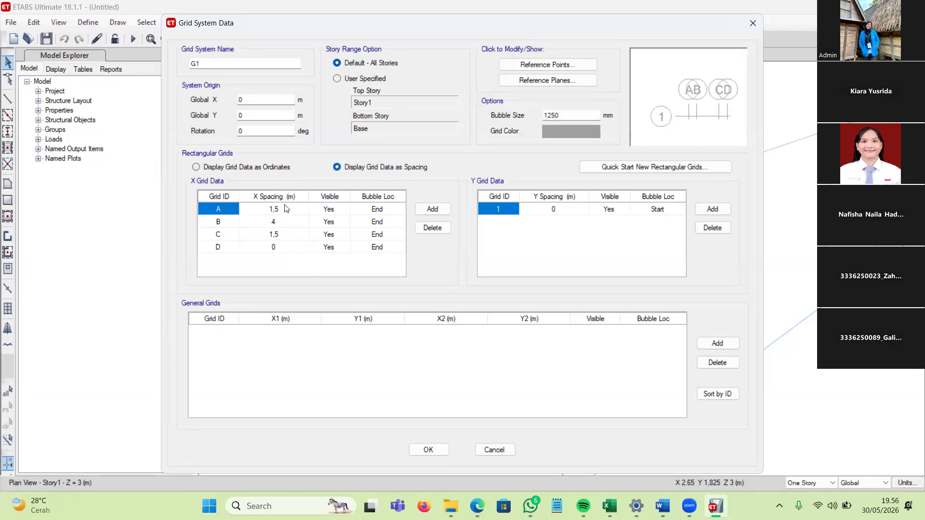
left_click(336, 167)
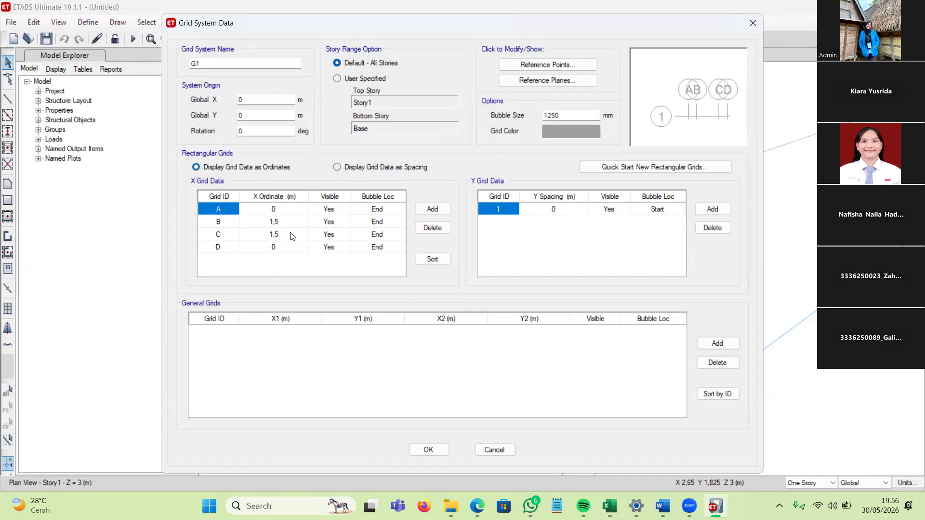
left_click(338, 167)
left_click(197, 167)
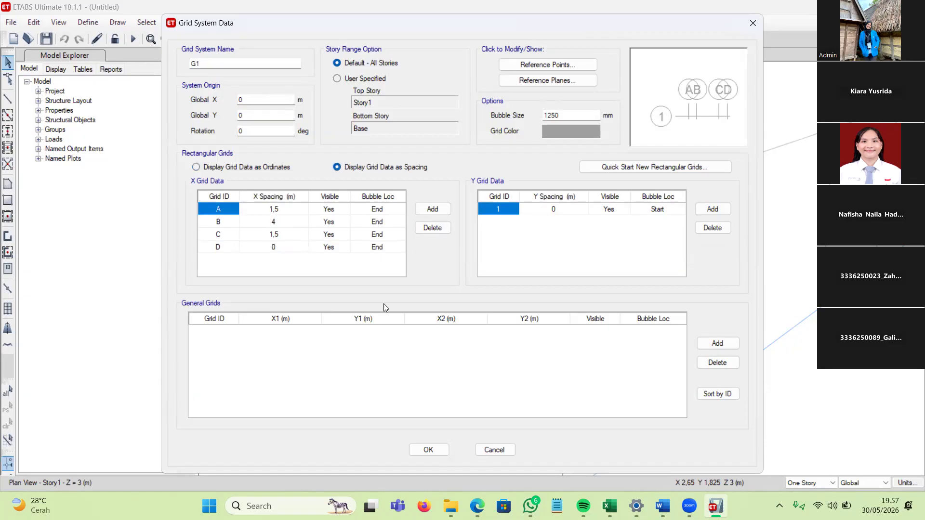
key("Return")
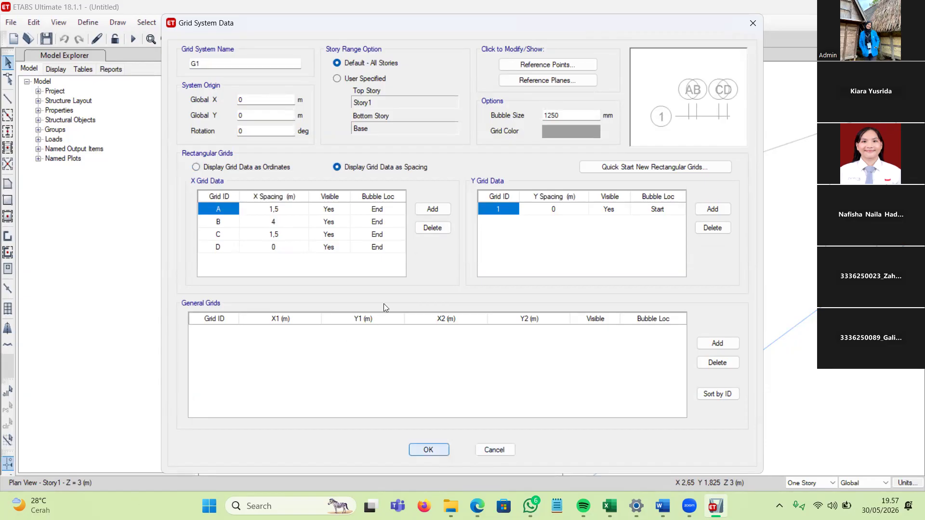
key("Return")
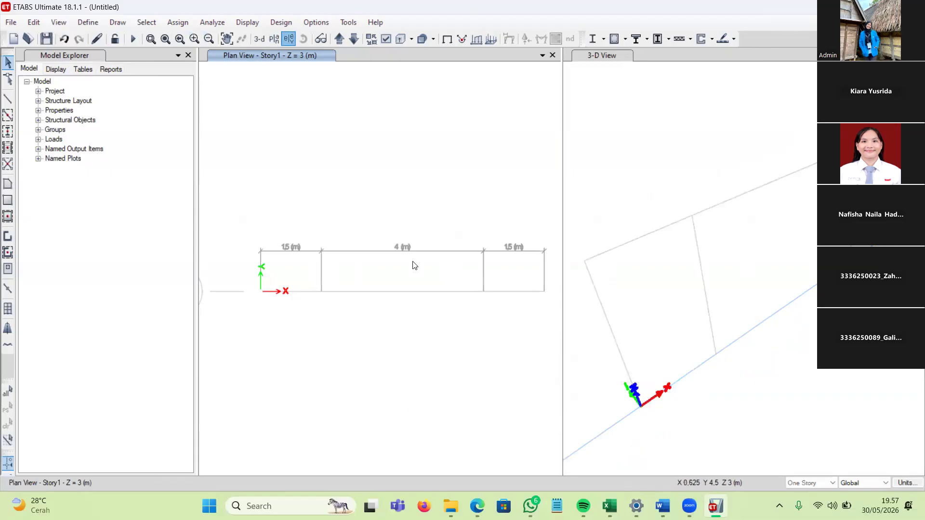
Step: In the grid 1 elevation, draw continuous A-LatBm frames from A Base through B Base and C Story1 to D Story1
left_click(393, 399)
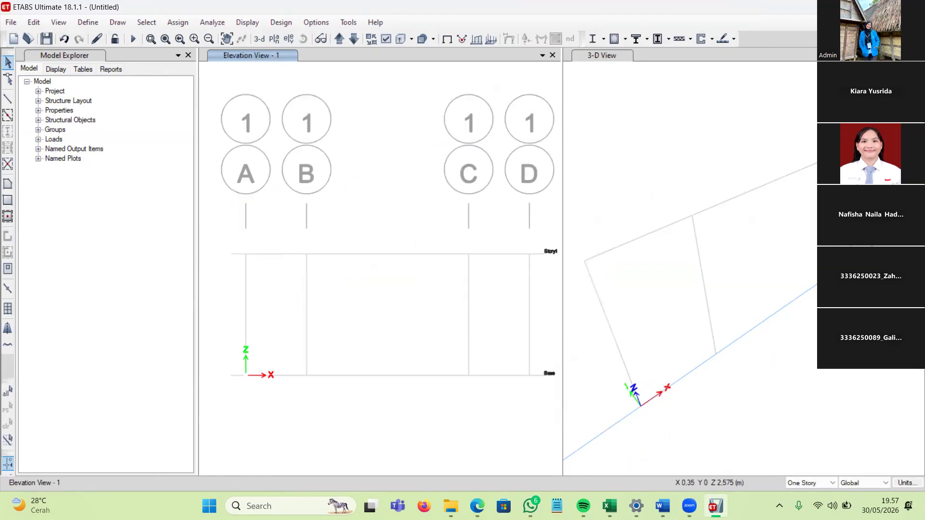
left_click(7, 115)
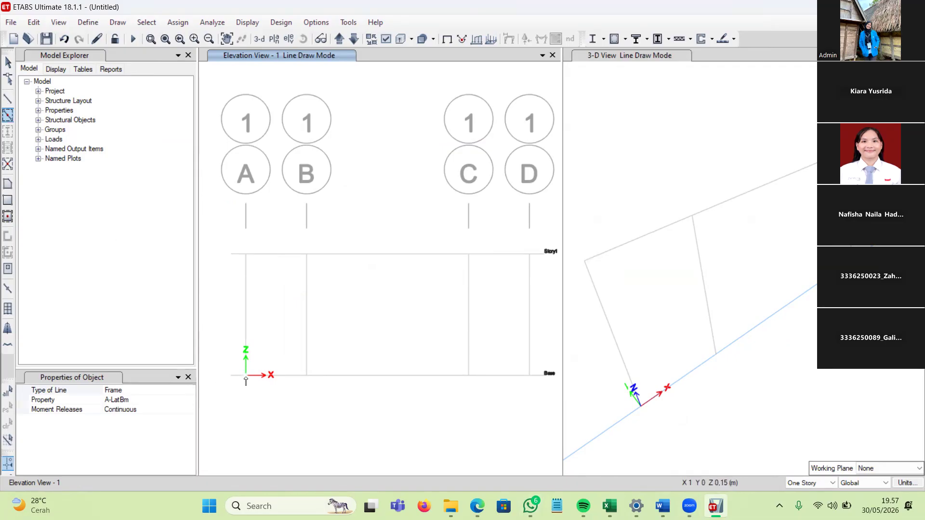
left_click(8, 99)
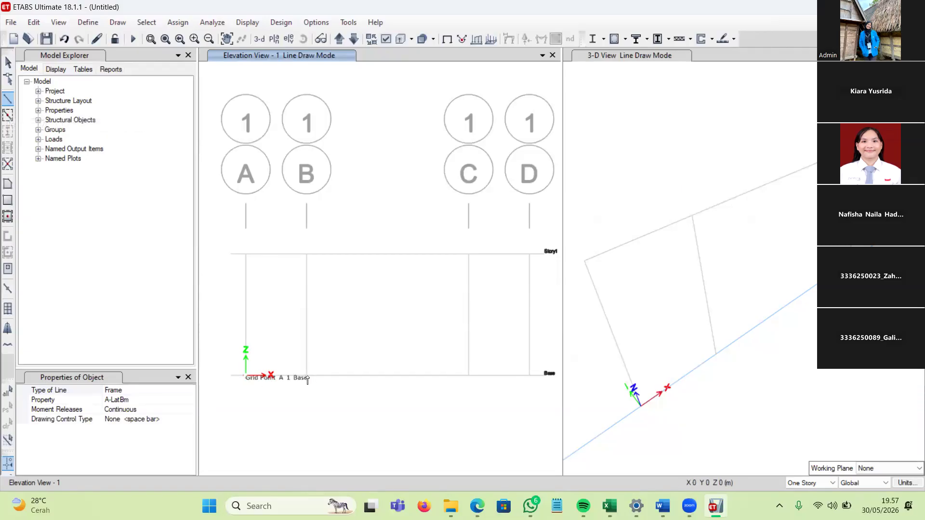
left_click(245, 376)
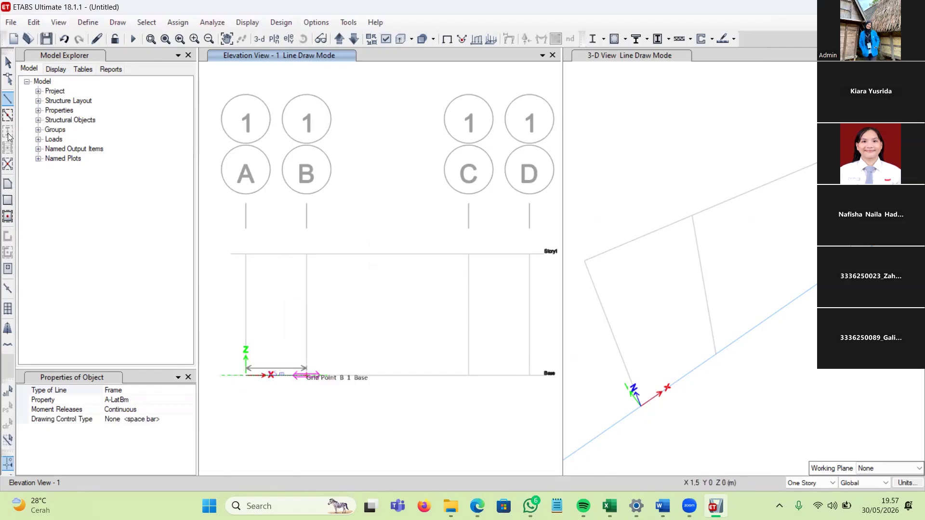
left_click(306, 375)
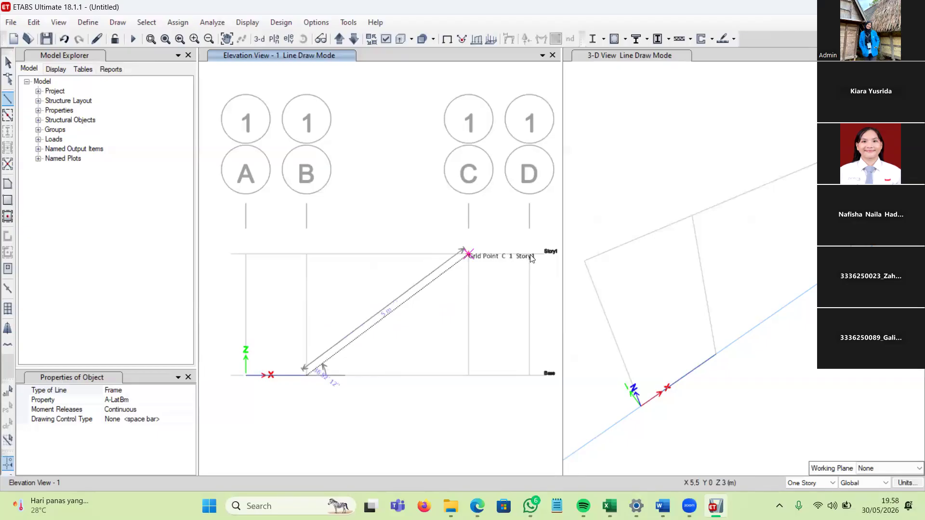
left_click(468, 254)
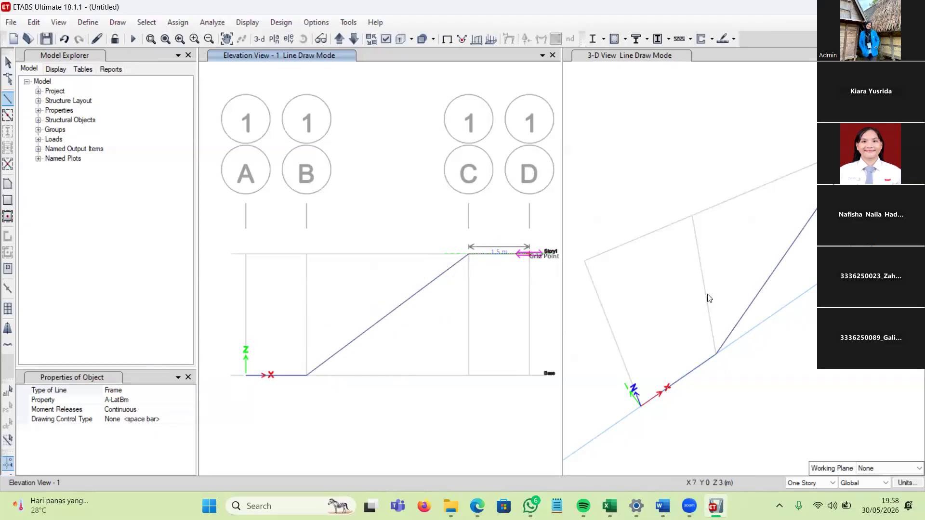
left_click(529, 254)
key("Escape")
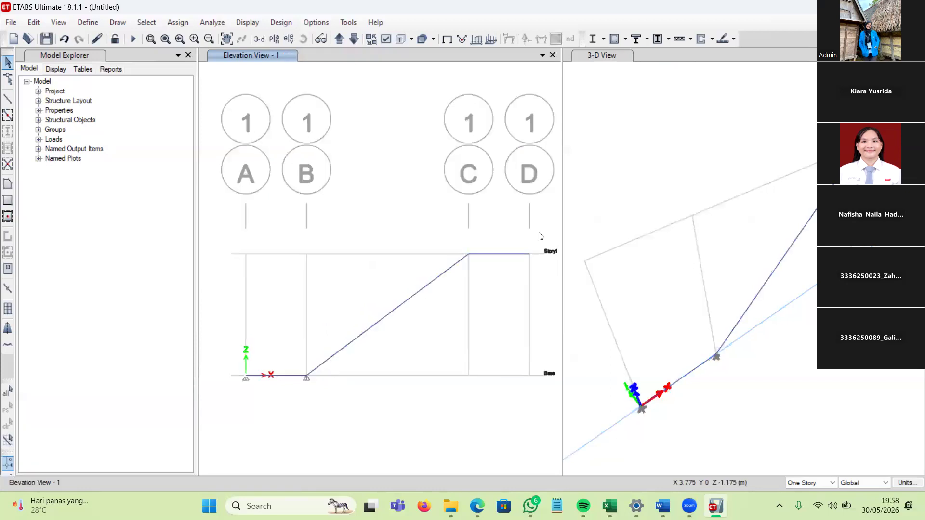
Step: Check problem 33's supports in the assignment PDF and assign a Translation Z roller restraint to joint B Base in ETABS
left_click(478, 507)
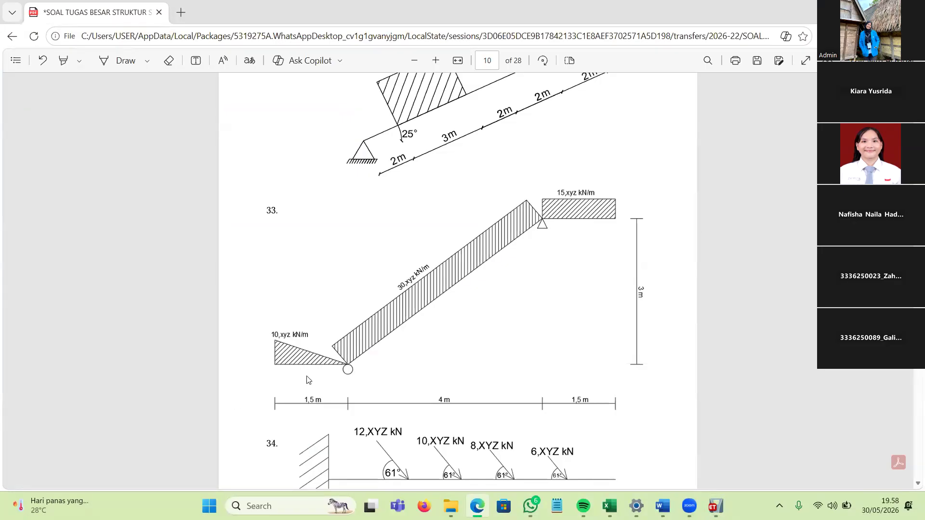
left_click(857, 12)
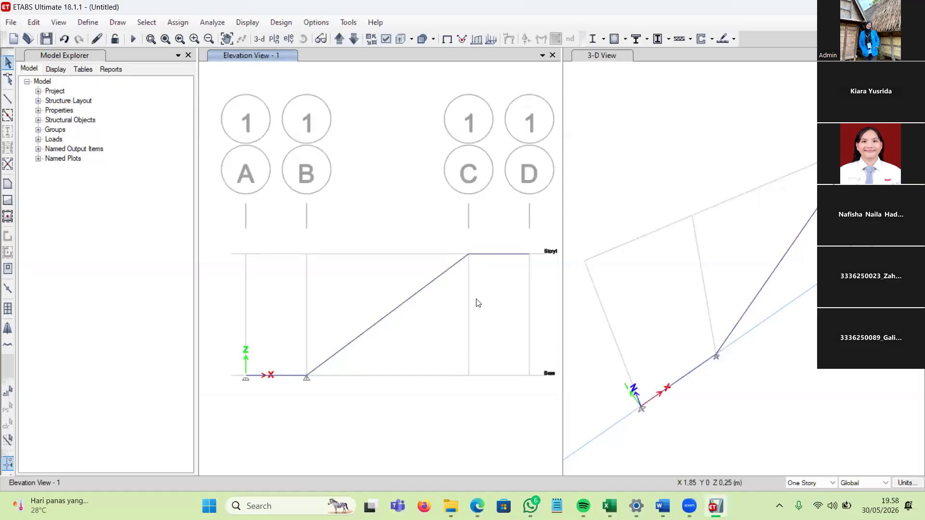
left_click(307, 375)
left_click(681, 235)
left_click(717, 265)
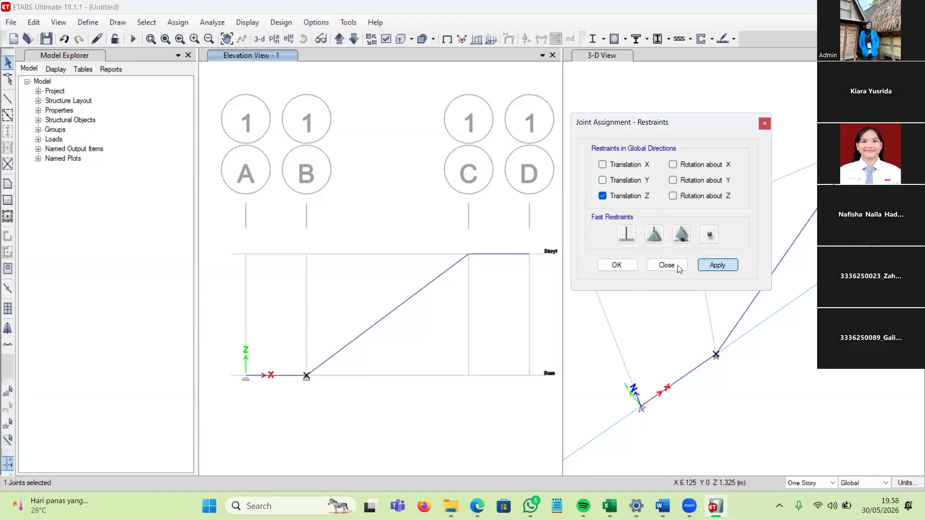
left_click(721, 267)
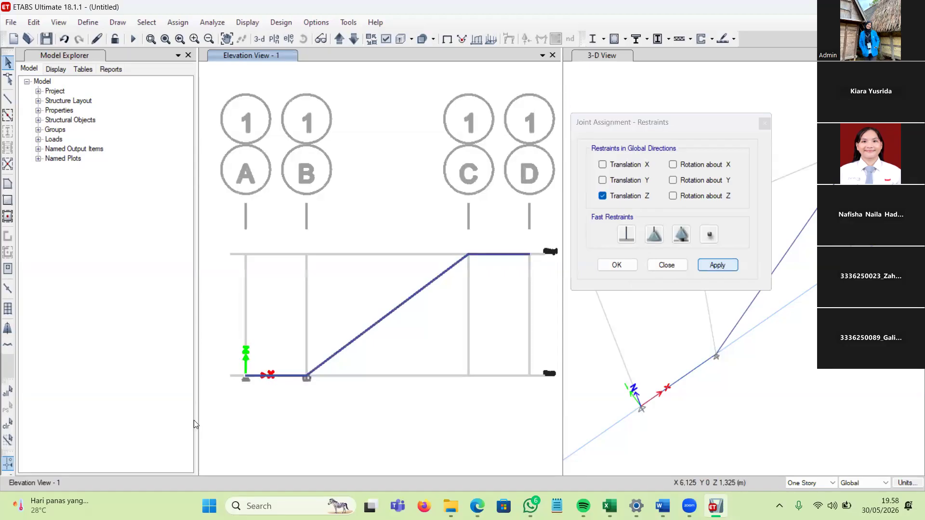
Step: Assign a pinned restraint to joint C Story1, remove all restraints from joint A Base and close the joint restraint assignment
left_click(468, 254)
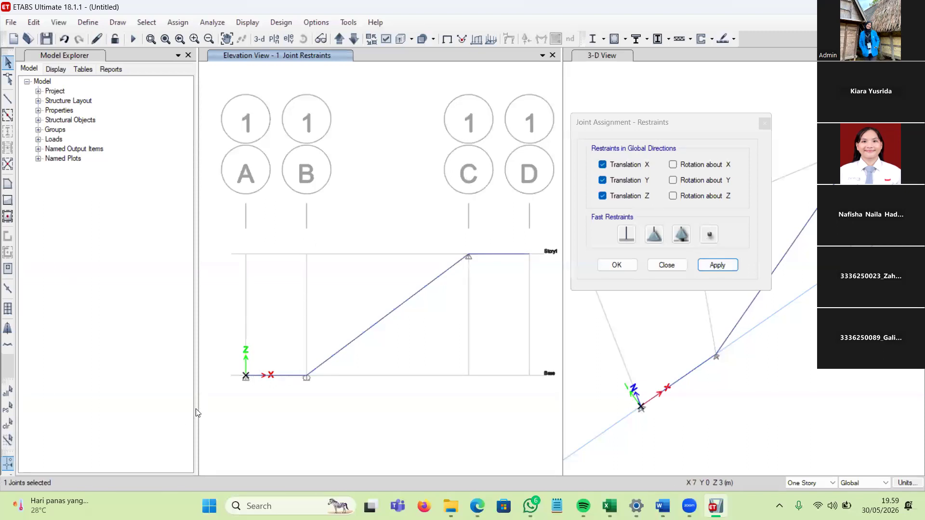
left_click(530, 254)
left_click(709, 234)
left_click(718, 265)
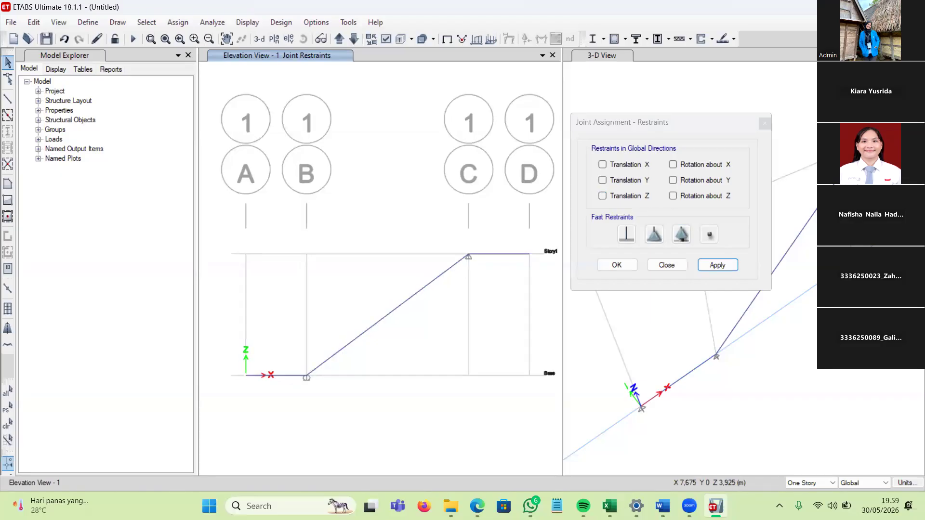
left_click(667, 265)
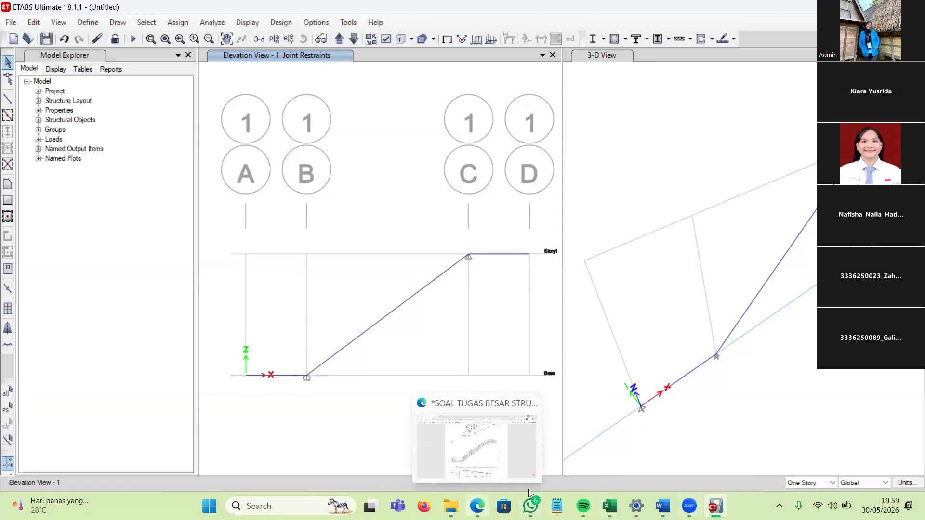
Step: Check problem 33's loads in the assignment PDF, then open ETABS's distributed frame load assignment with absolute distances from End-I
left_click(477, 506)
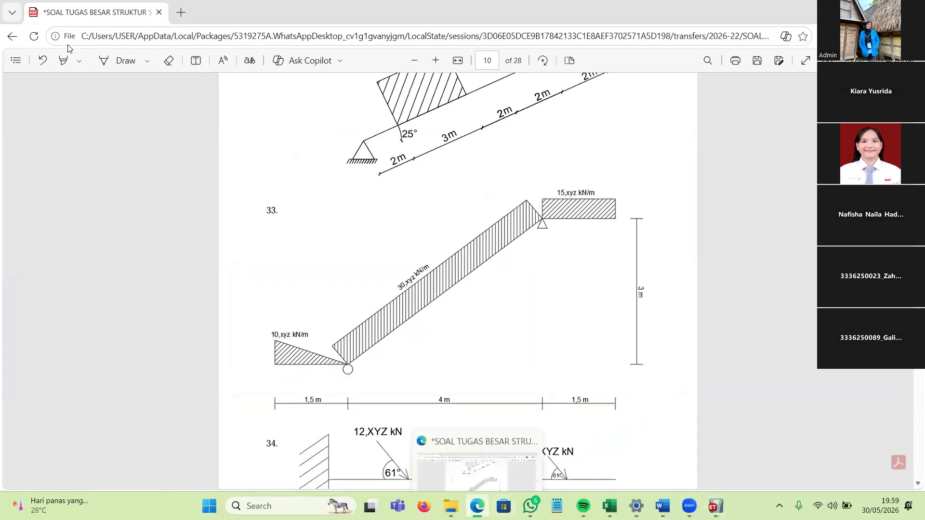
key("alt+Tab")
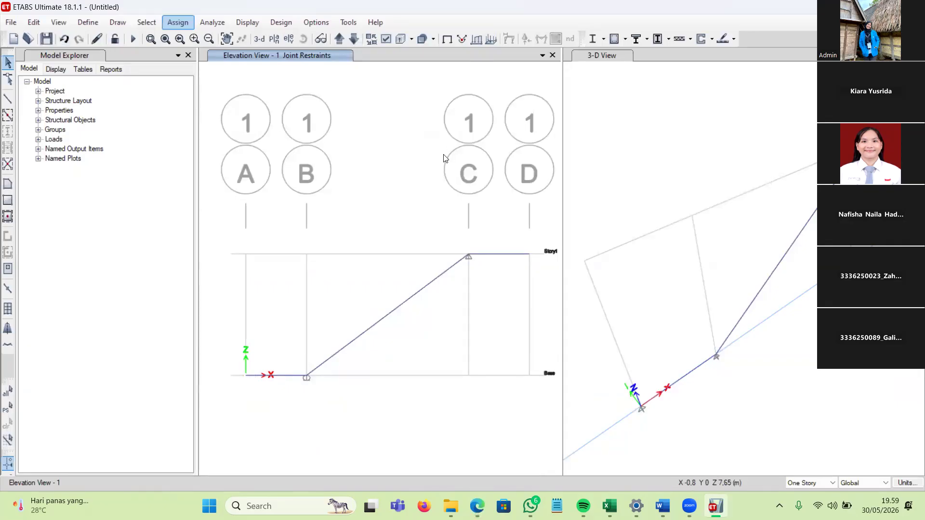
key("Down")
key("Down")
key("Down")
key("Down")
key("Down")
key("Down")
key("Down")
key("Right")
key("Down")
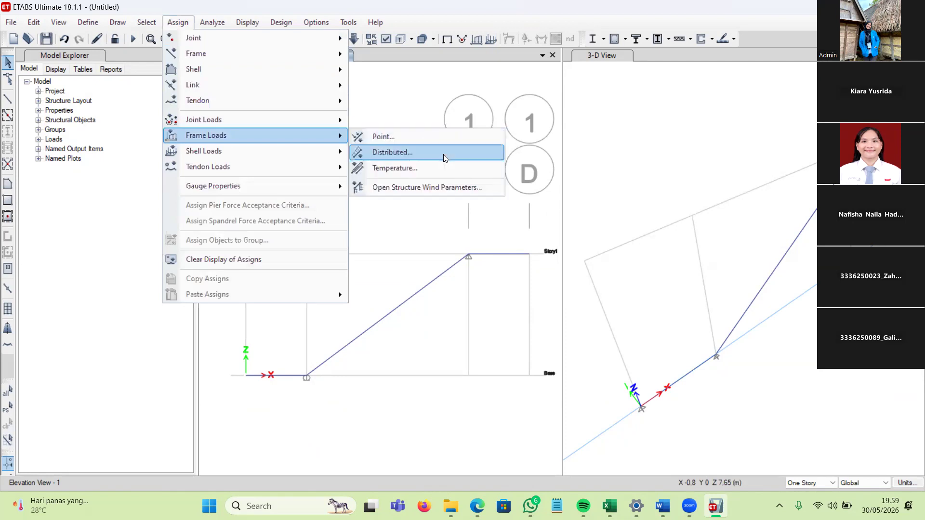
left_click(444, 155)
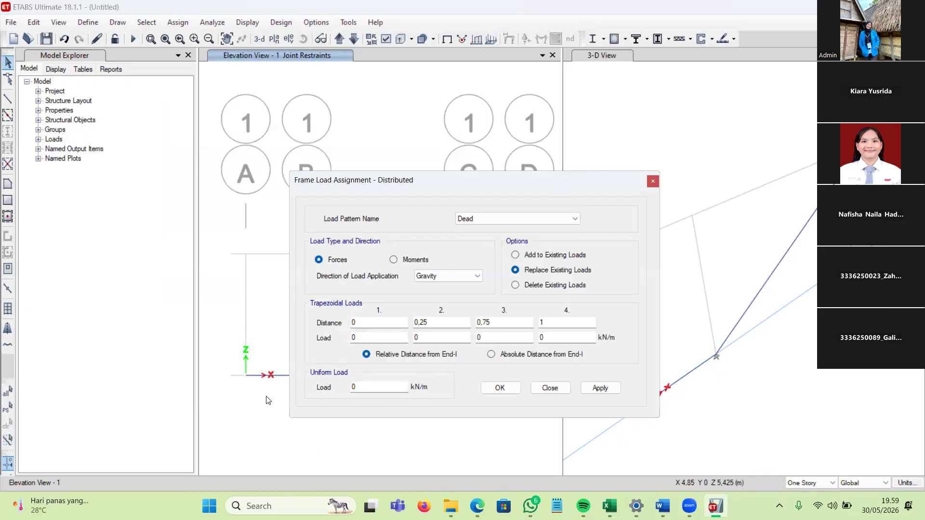
left_click(490, 354)
left_click_drag(515, 177, 703, 64)
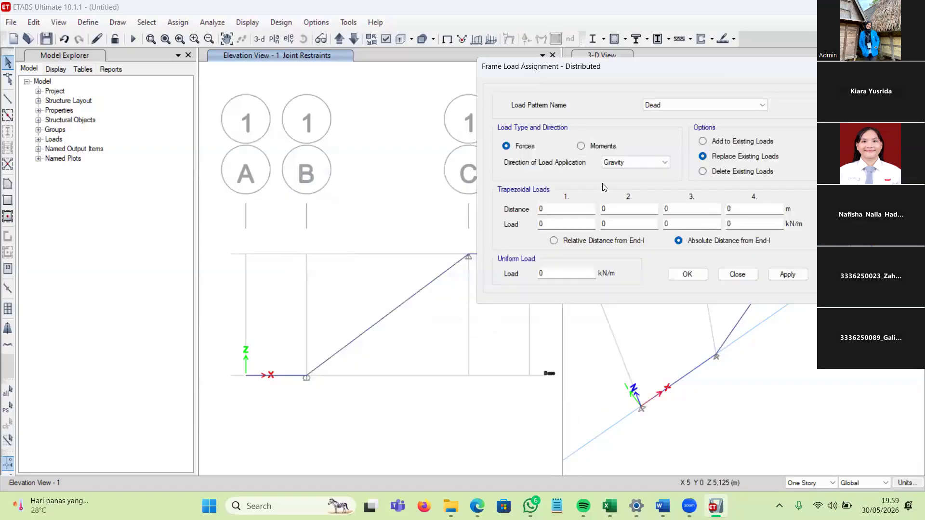
Step: Assign the A-B frame a triangular Dead gravity load of 10 kN/m at distance 0 and 0 kN/m at 1,5 m
left_click_drag(287, 354, 275, 410)
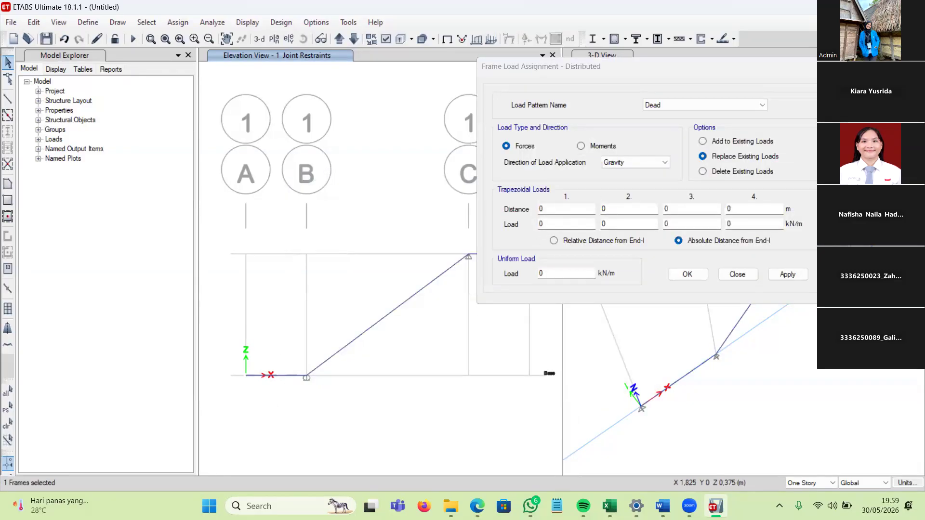
left_click_drag(611, 209, 443, 232)
type("1.5")
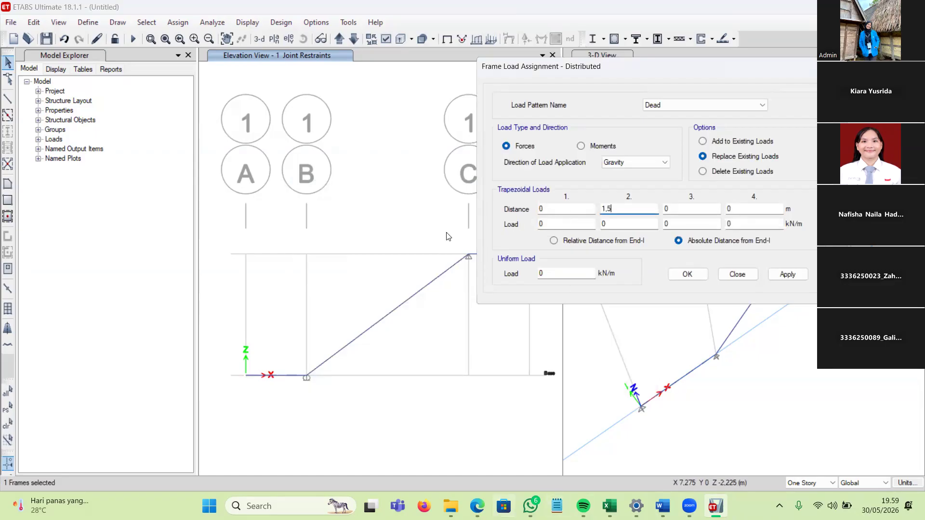
key("alt+Tab")
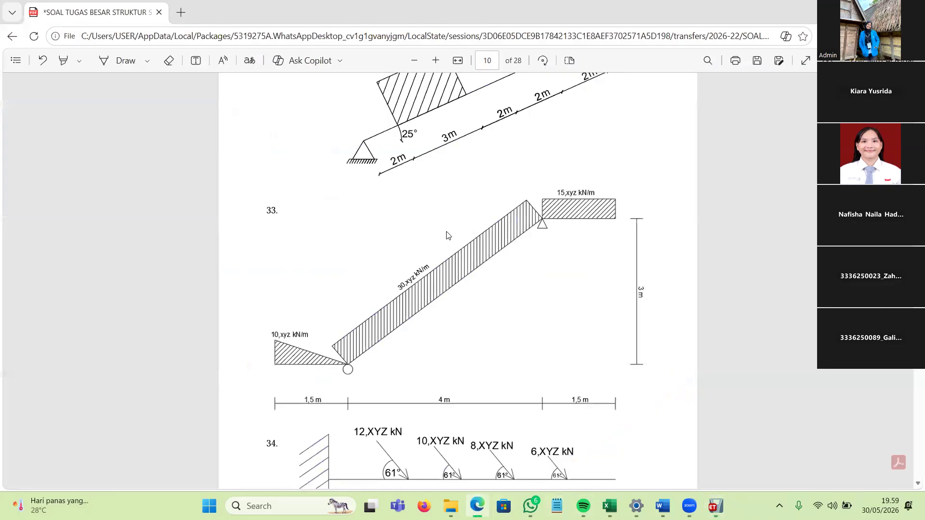
key("alt+Tab")
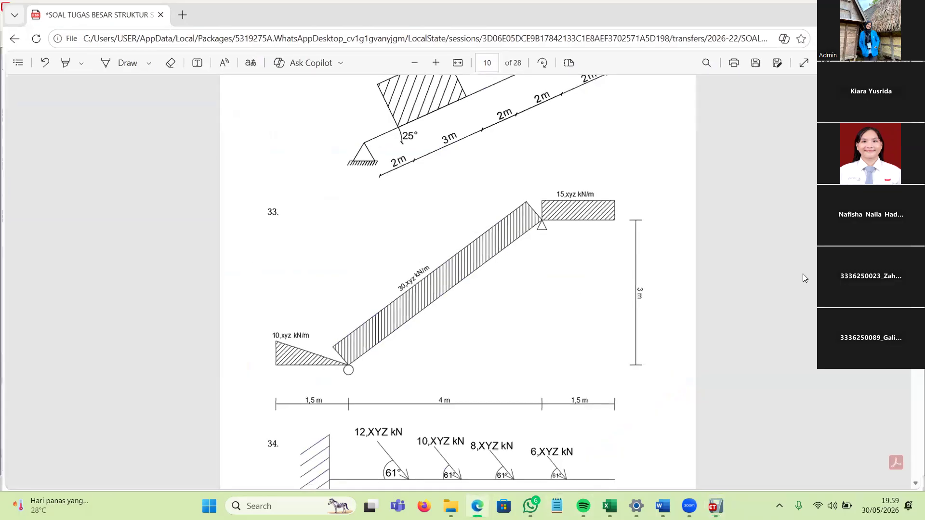
key("alt+Tab")
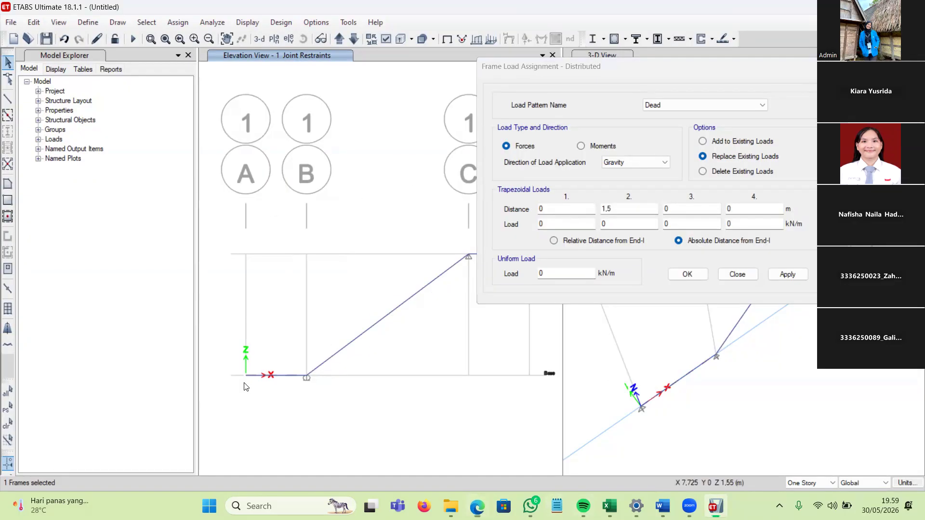
double_click(543, 224)
type("10")
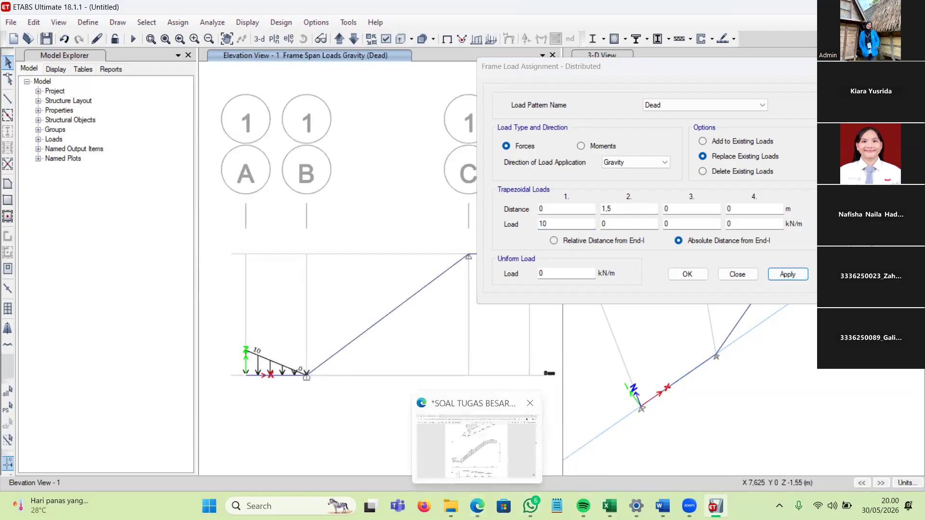
Step: Reset the first trapezoidal load to 0, set the third distance to 5,5 m and assign inclined frame B-C a uniform 30 kN/m gravity load
left_click(477, 446)
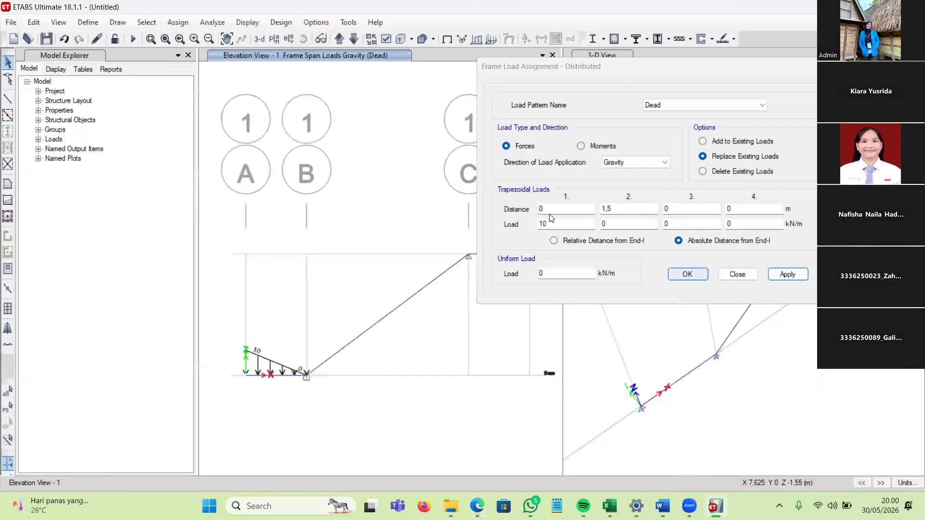
double_click(545, 223)
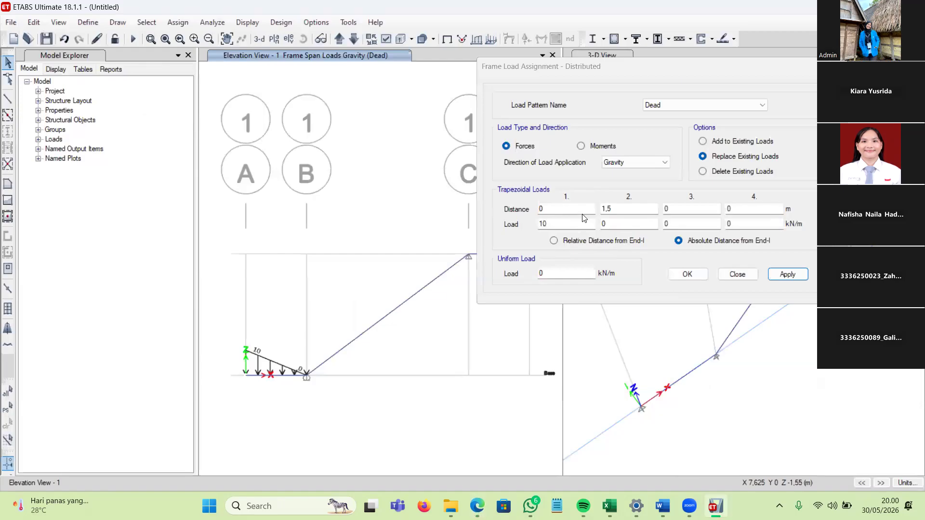
type("0")
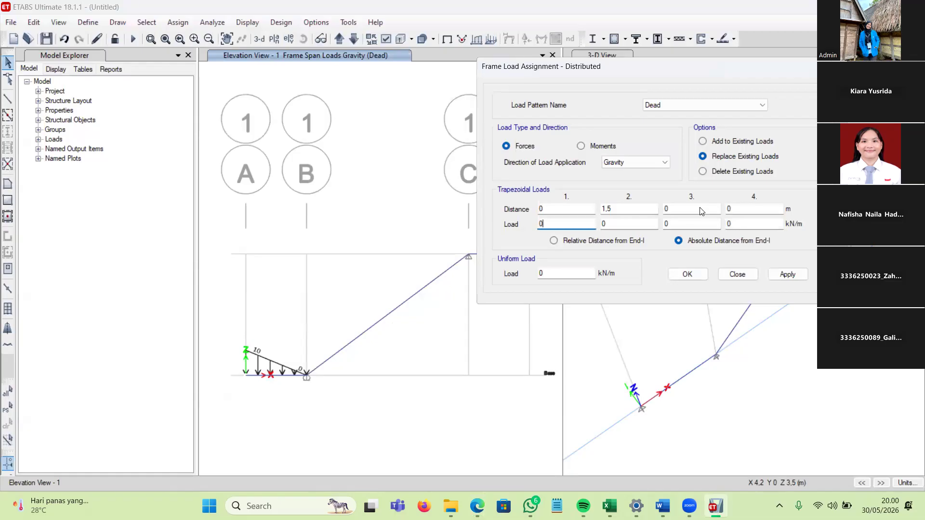
left_click_drag(422, 324, 401, 286)
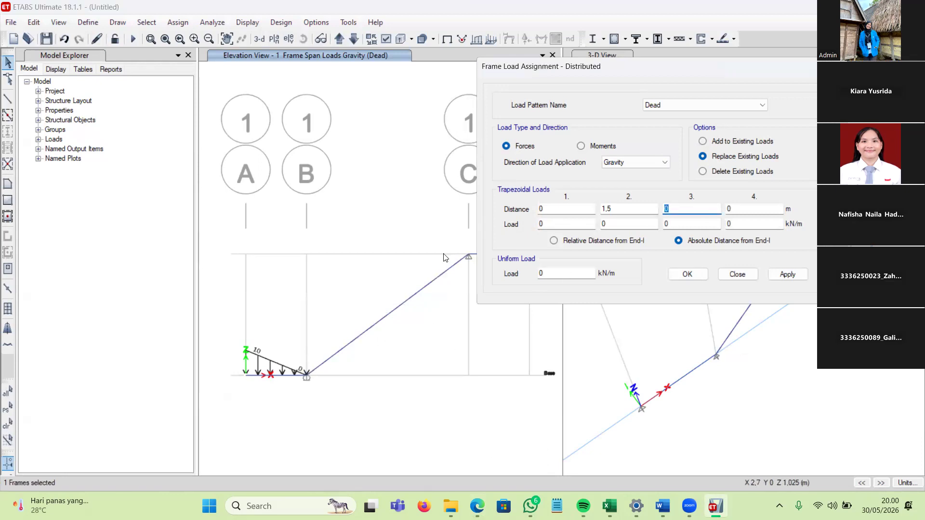
type("5,5")
double_click(547, 273)
type("30")
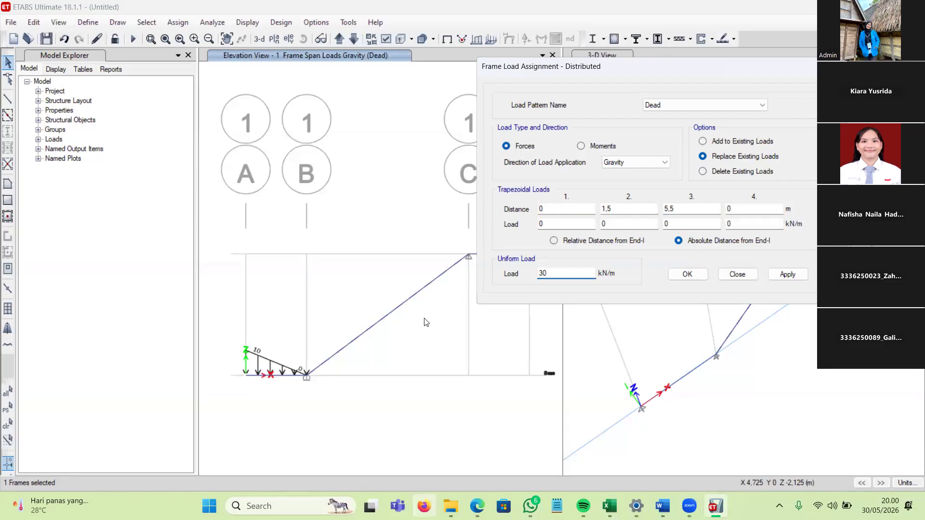
left_click(477, 506)
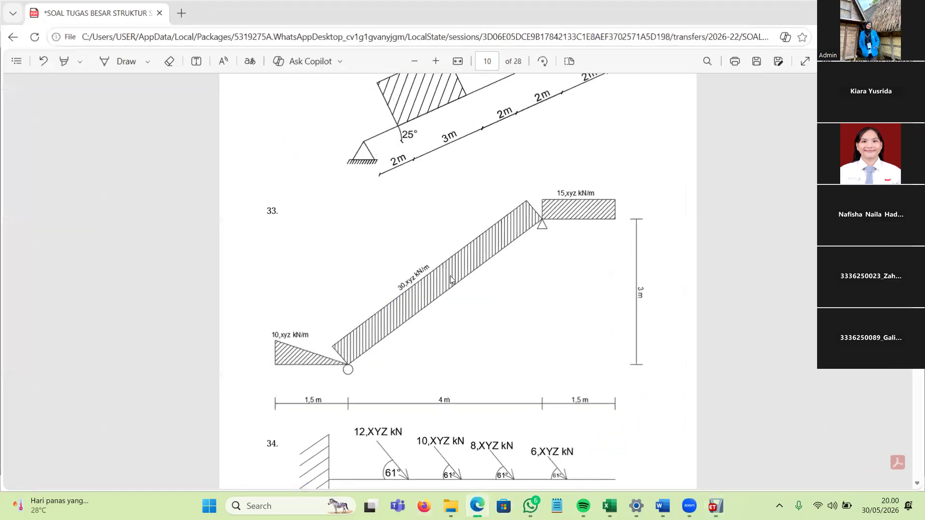
left_click(856, 9)
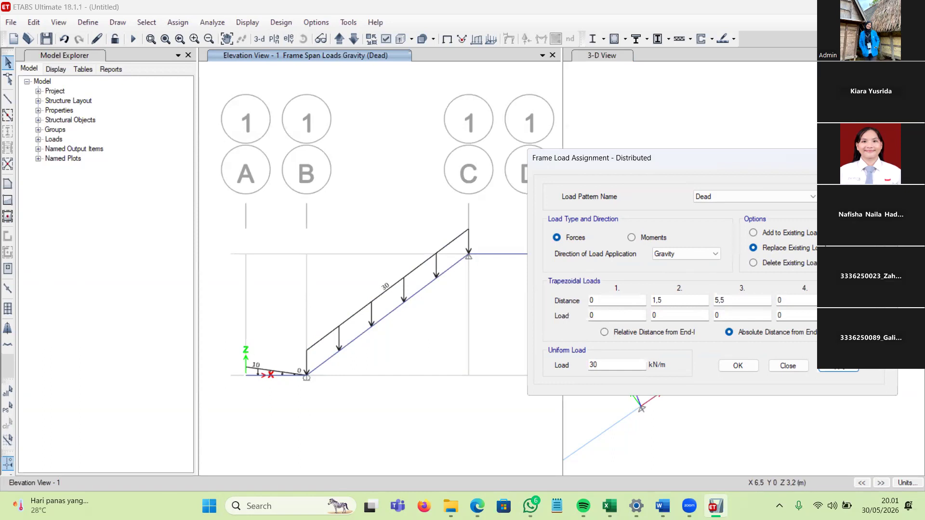
Step: Set the fourth distance to 7 m, assign frame C-D a uniform 15 kN/m gravity load and close the load assignment
left_click_drag(579, 158, 595, 118)
left_click_drag(517, 223, 484, 281)
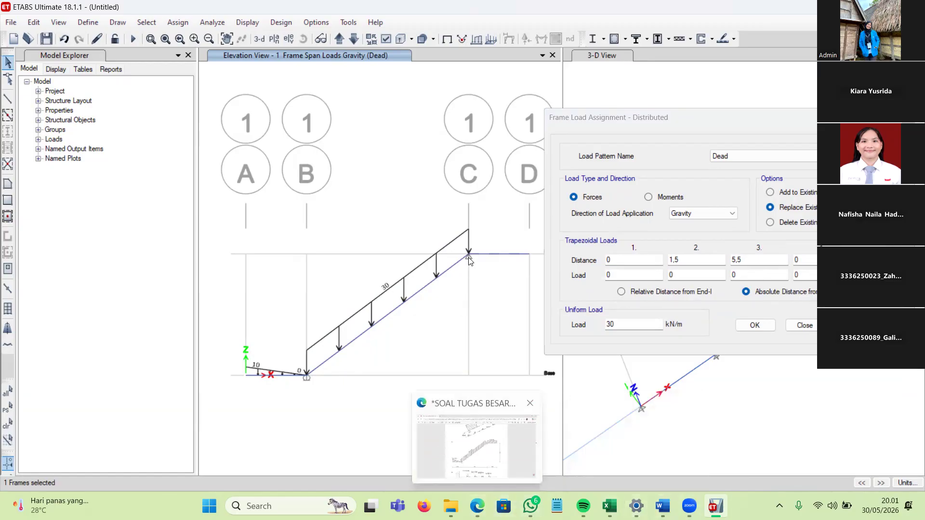
left_click(475, 436)
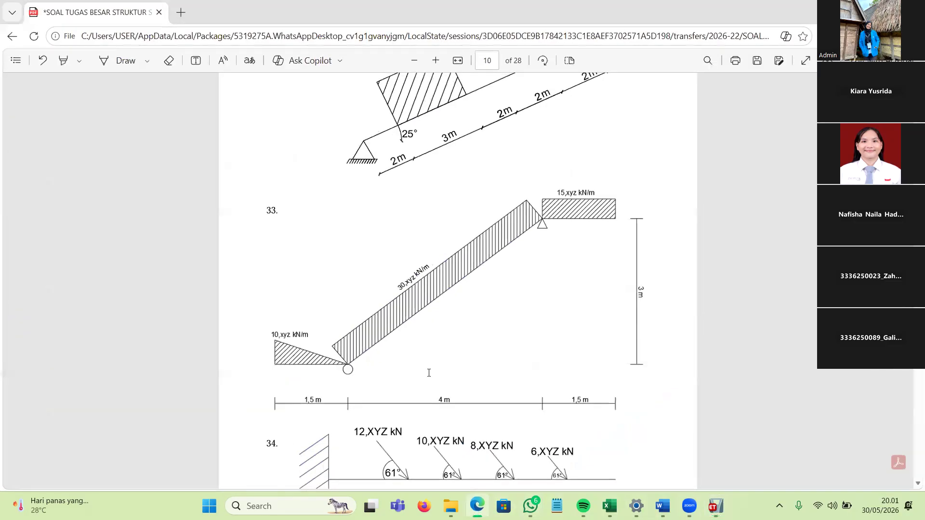
key("alt+Tab")
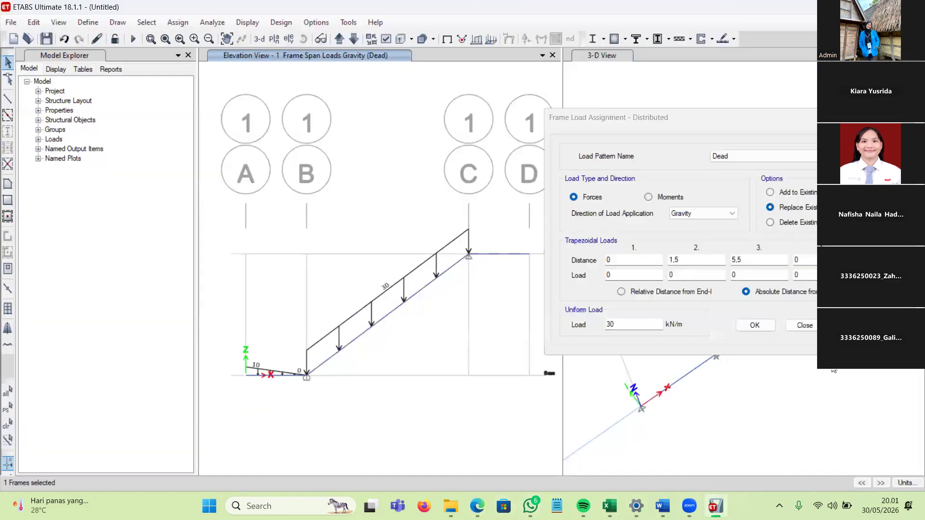
double_click(798, 260)
type("7")
key("Tab")
type("15")
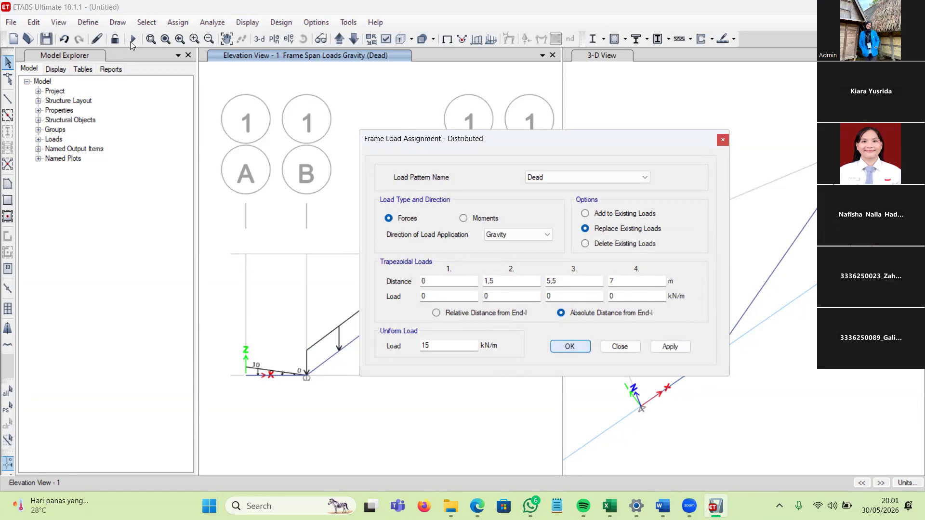
key("Return")
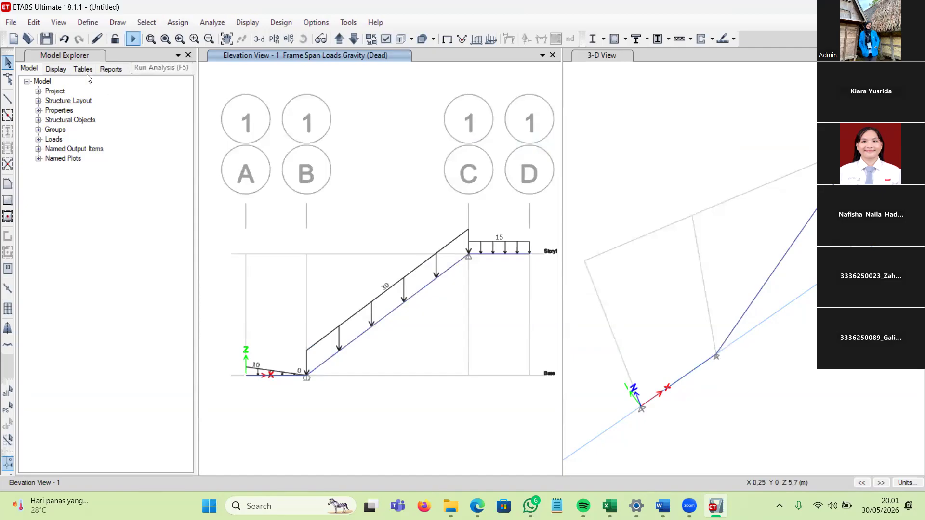
Step: Run the analysis, saving the model as TANGGA in a new folder named New folder (2) inside ETABS NYOBA
key("F5")
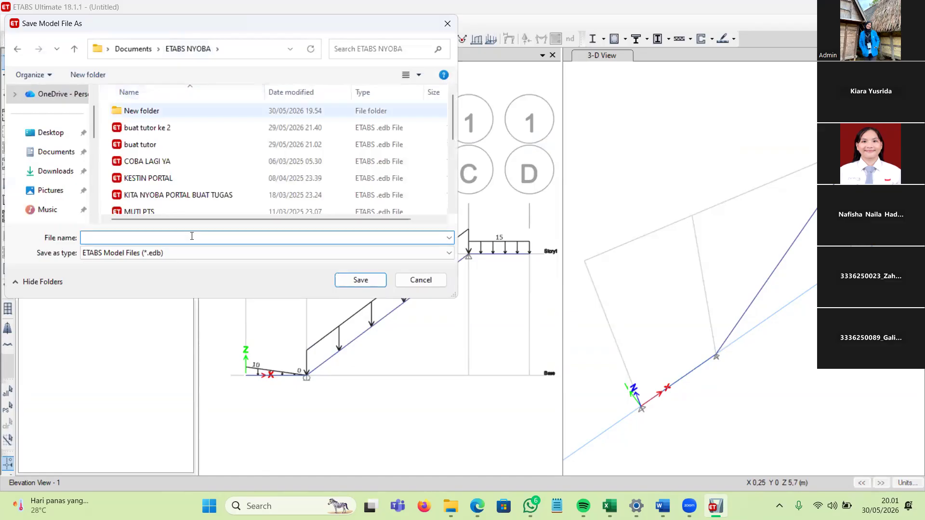
key("ctrl+shift+n")
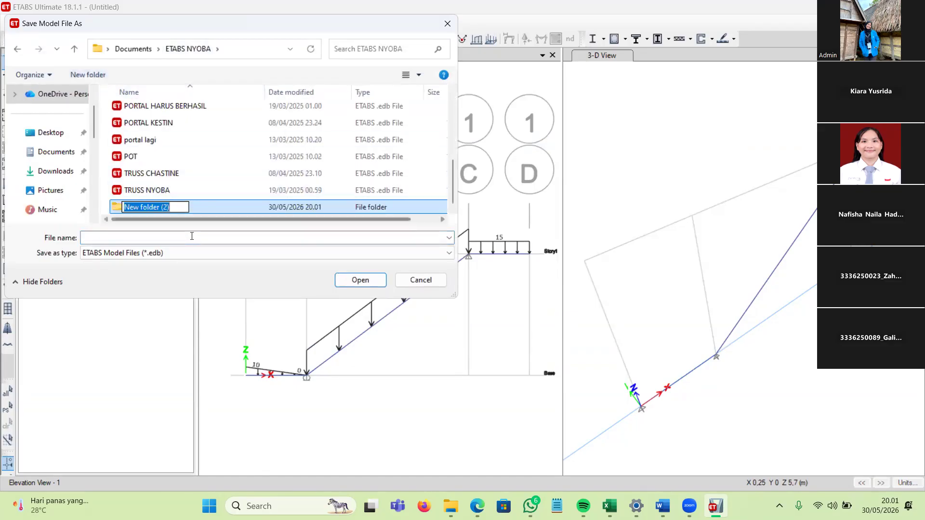
key("Return")
key("Return")
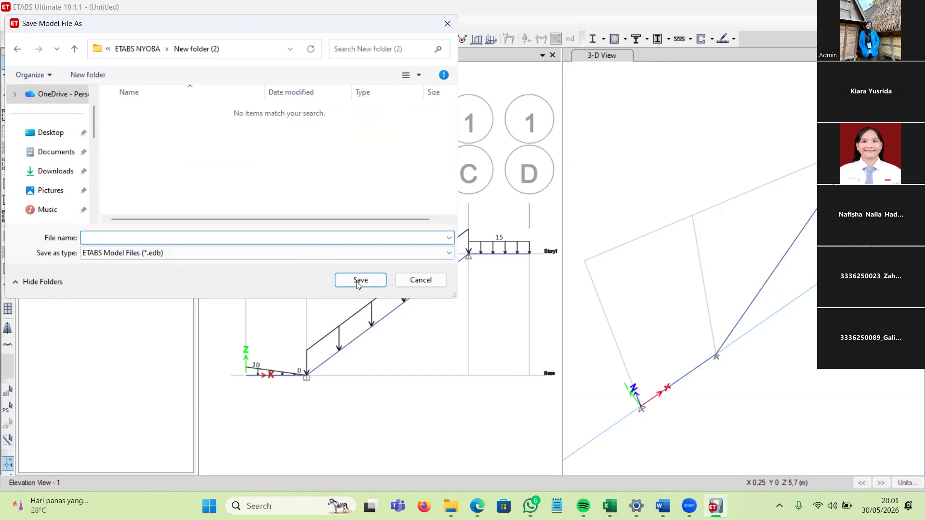
type("TANGGA")
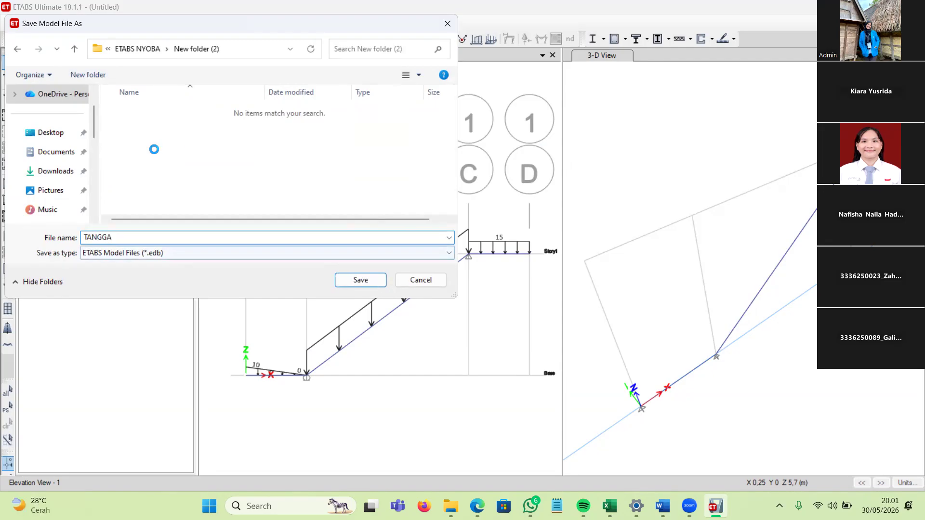
key("Return")
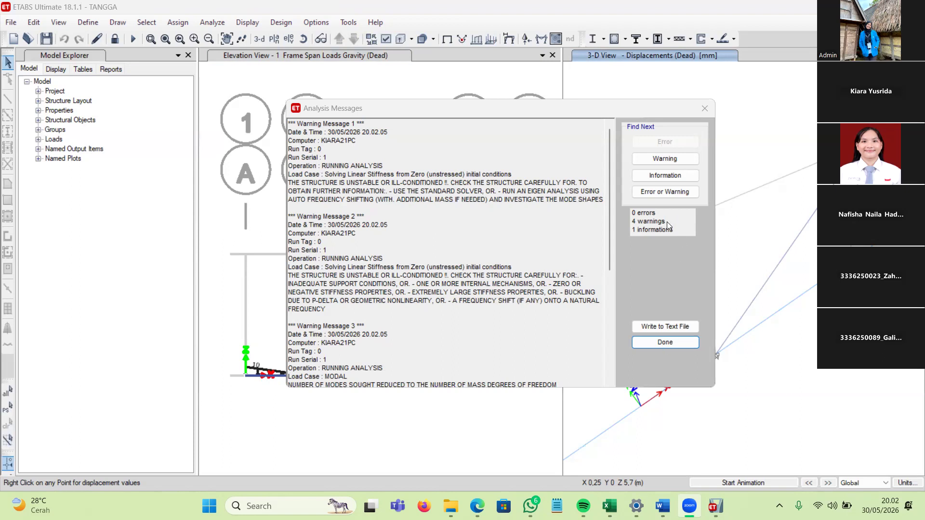
Step: Dismiss the analysis messages and display the Dead case's Fx, Fy and Fz reactions as arrows in the elevation
left_click(674, 342)
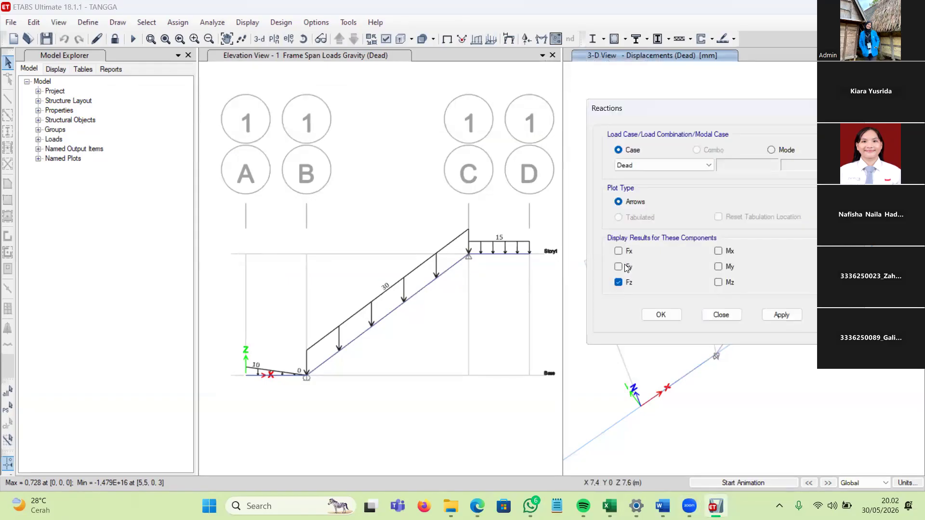
left_click(618, 251)
left_click(627, 268)
left_click(780, 317)
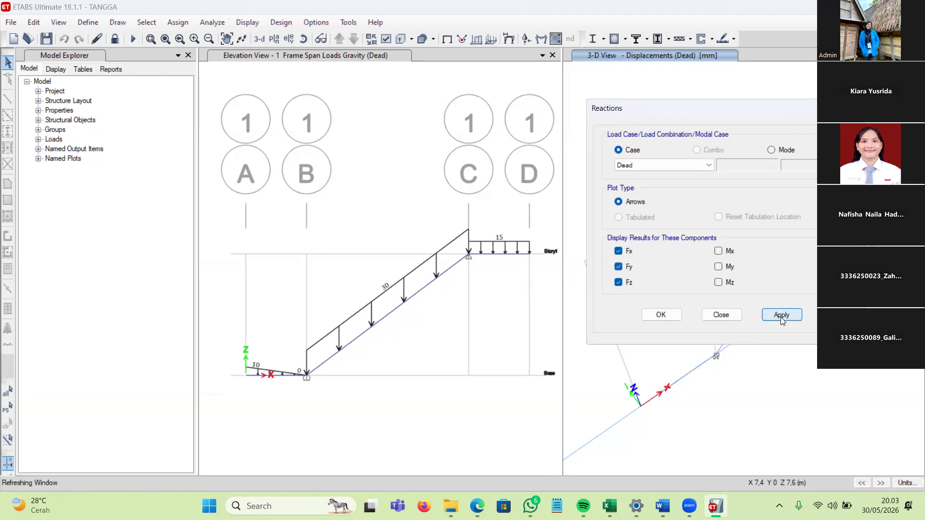
left_click(510, 398)
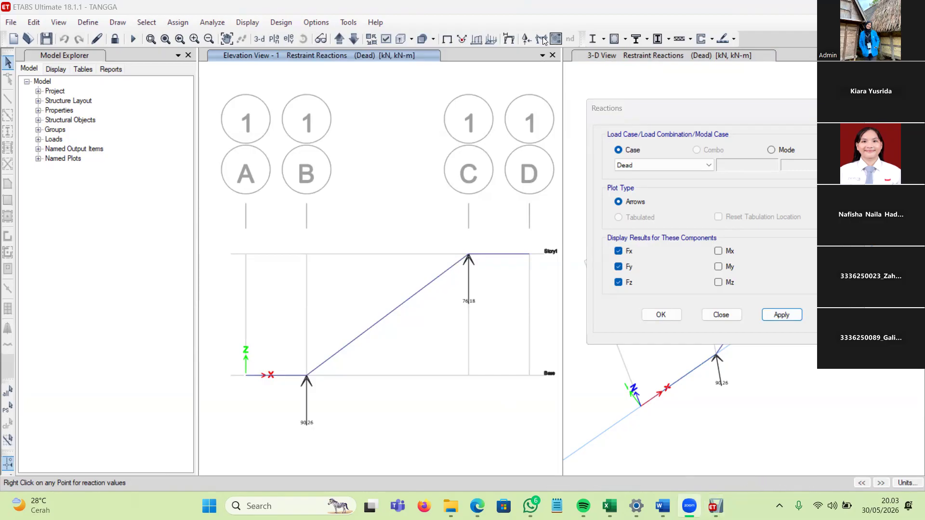
Step: Display the Dead case's Shear 2-2 diagram in the elevation with values at controlling stations
left_click(641, 182)
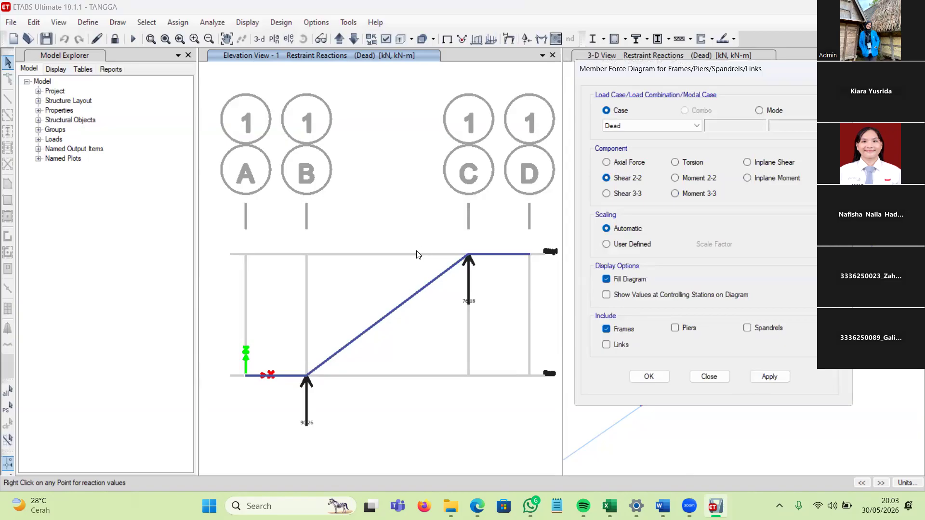
left_click(606, 294)
left_click(759, 378)
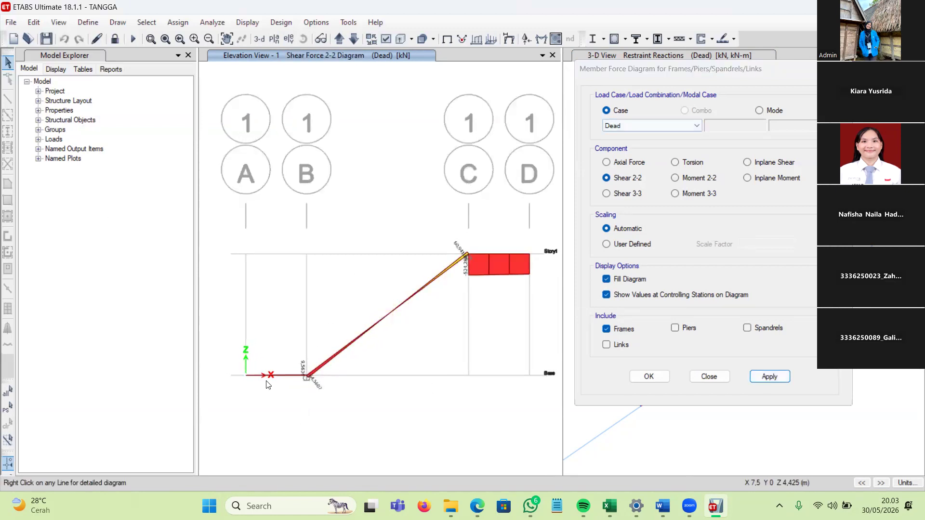
Step: Display the Dead case's filled Moment 3-3 diagram in the elevation and accept the member force settings
left_click(674, 193)
key("Return")
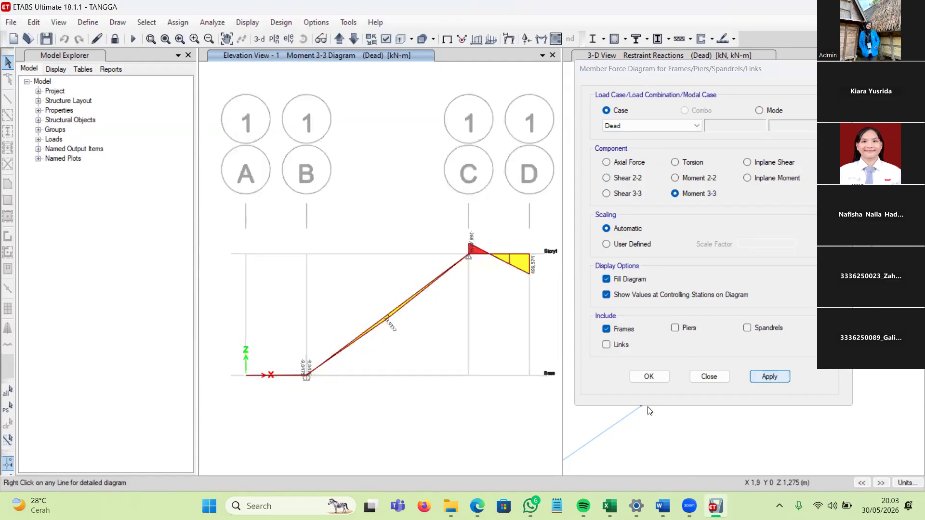
left_click(518, 413)
left_click(518, 413)
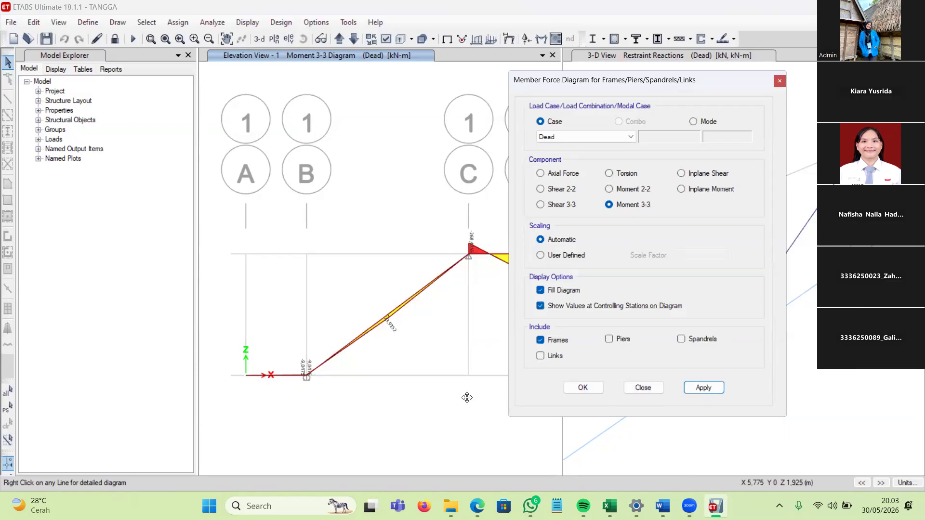
left_click(172, 77)
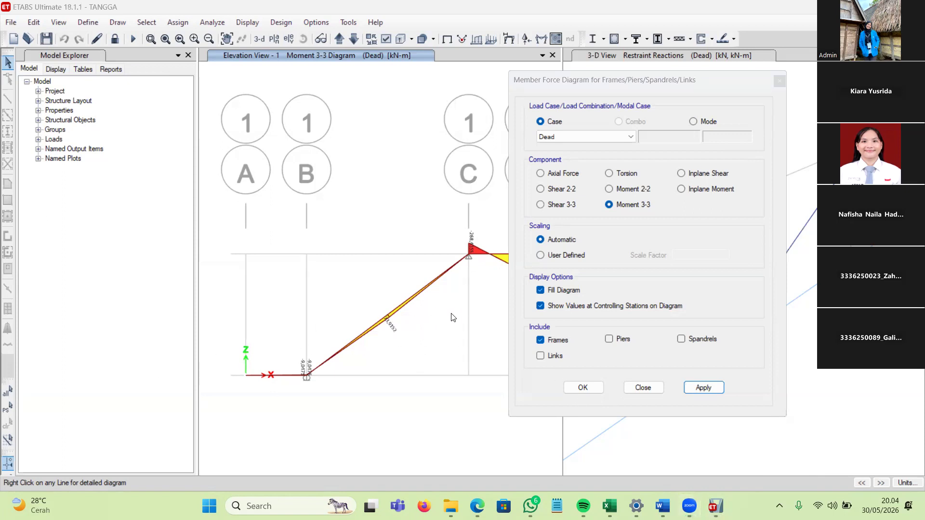
left_click(583, 387)
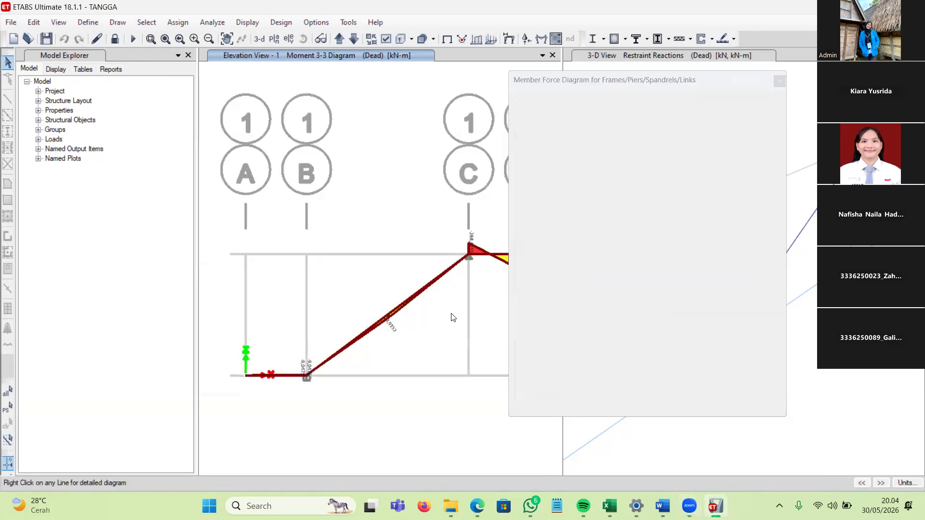